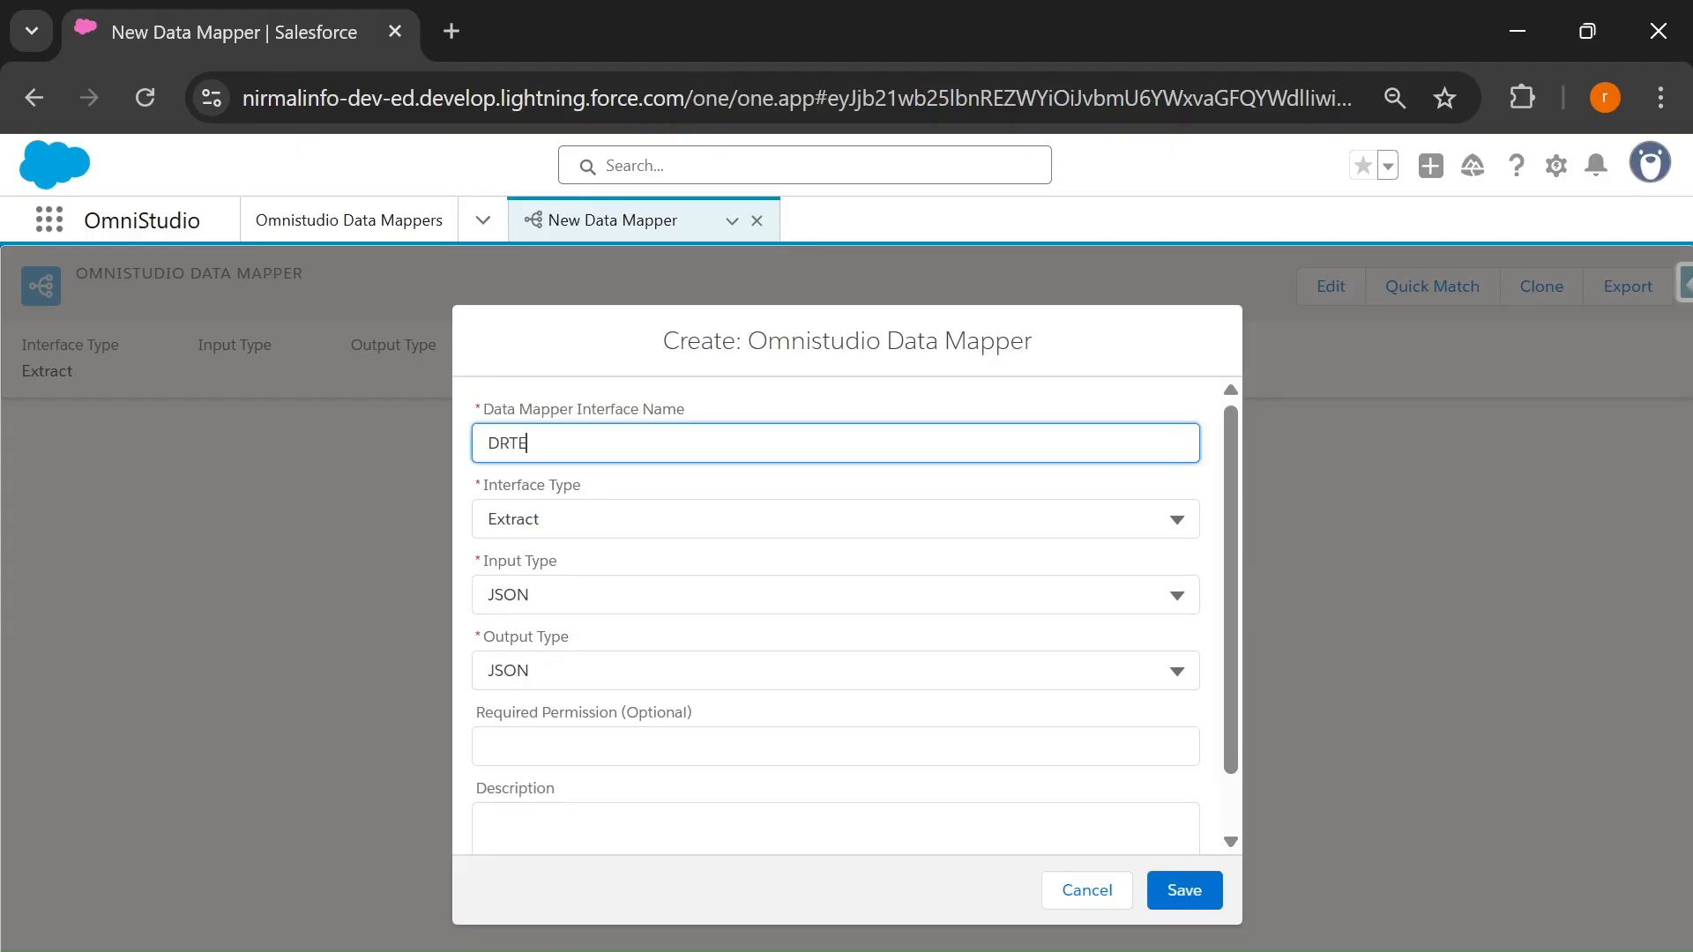
# - Create a data mapper with interface name DRTEfetchContacts and interface type Turbo Extract, and save it
pyautogui.write('fetchContacts')
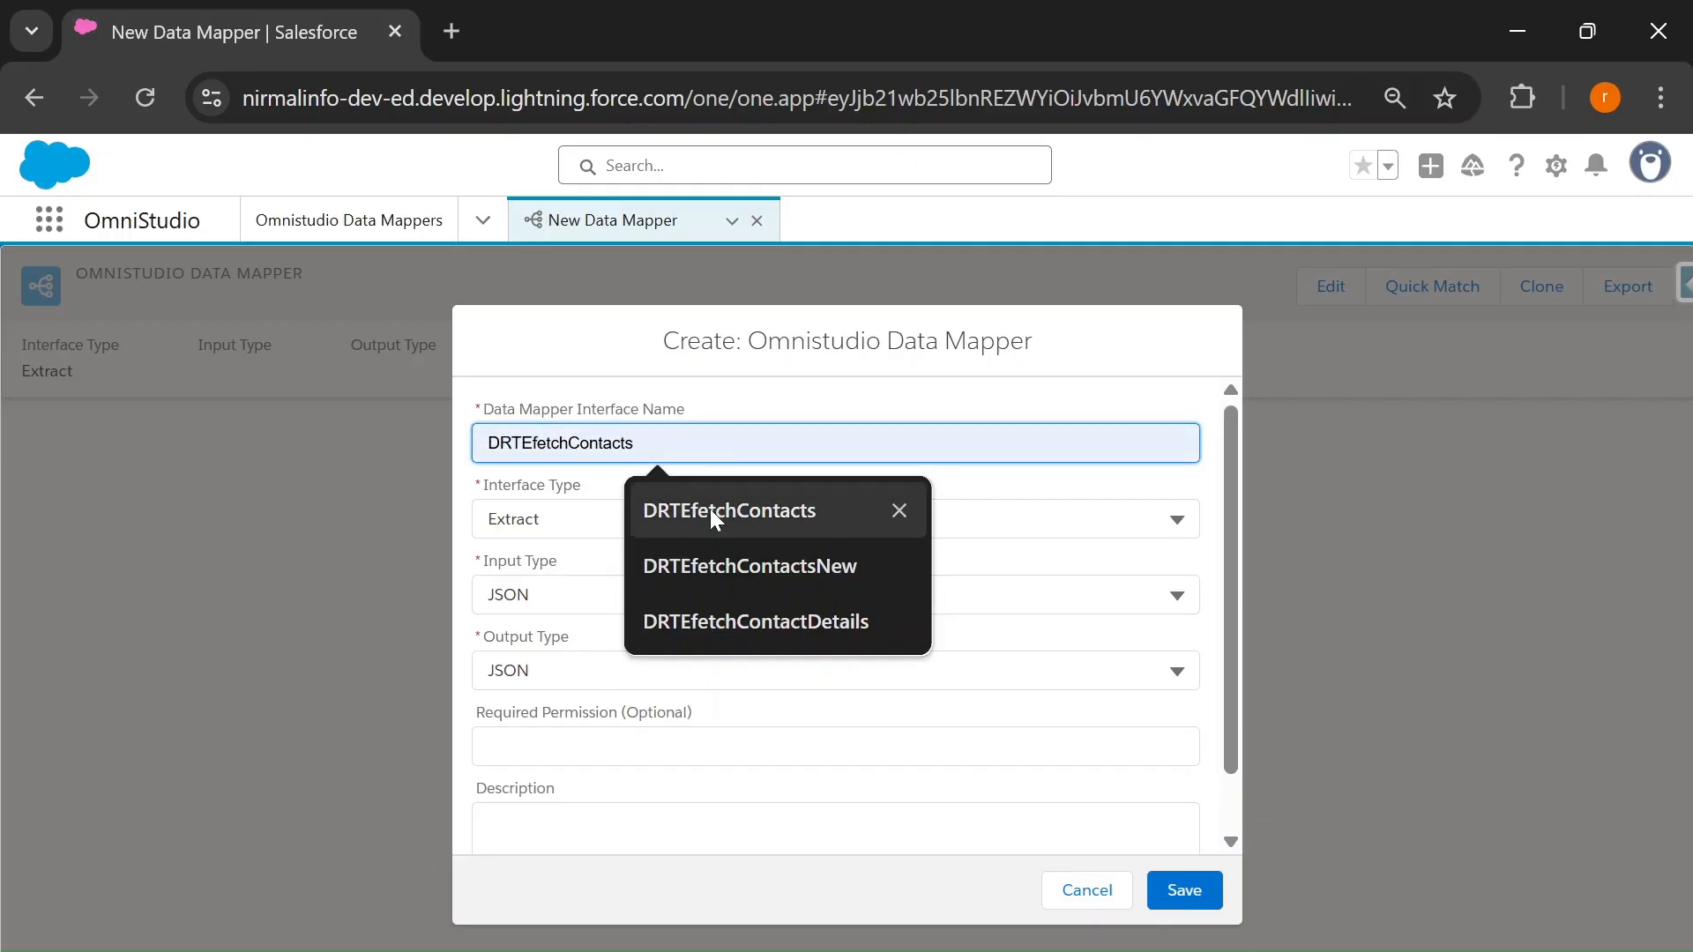
pyautogui.click(710, 514)
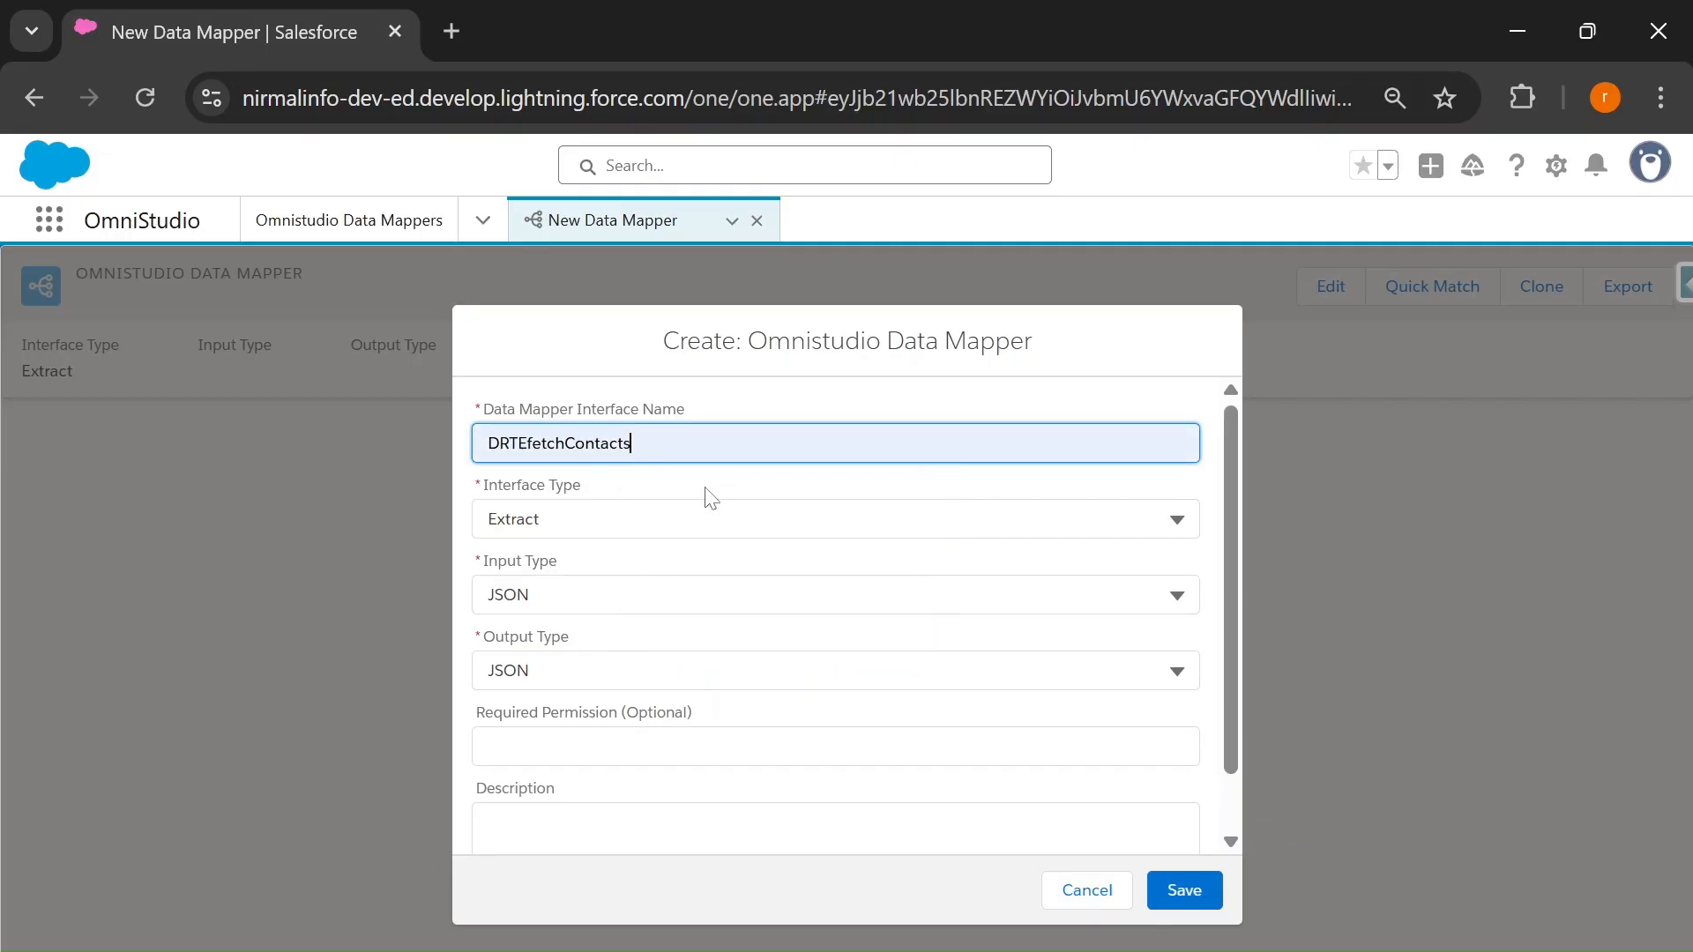
pyautogui.click(1177, 521)
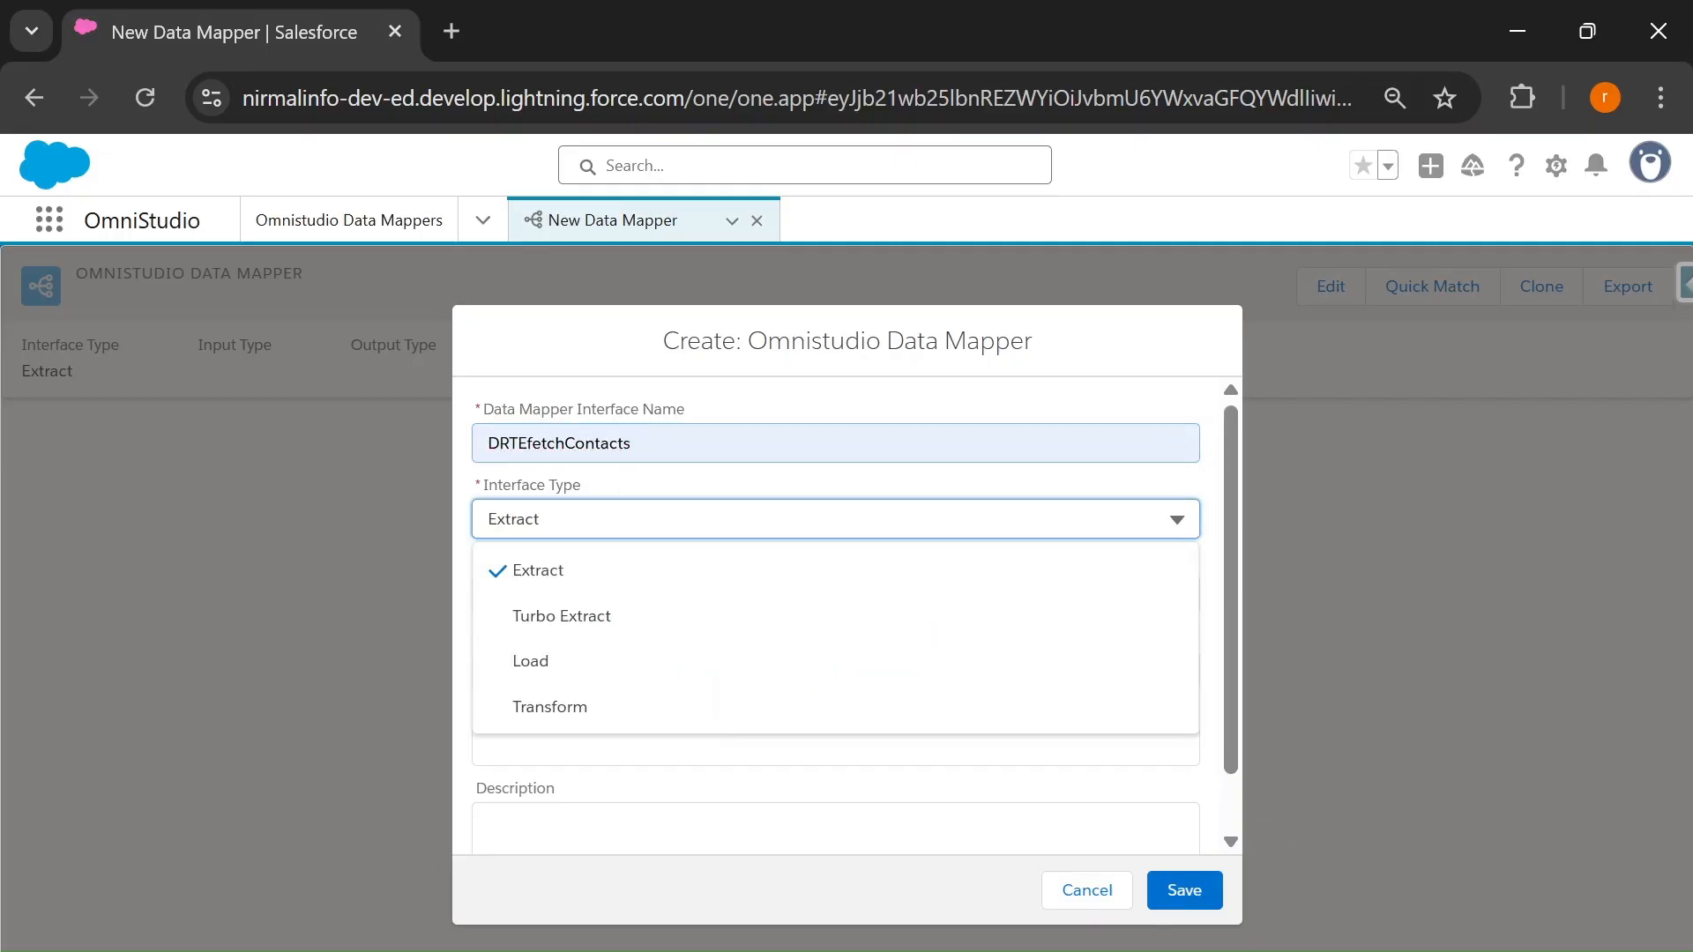
pyautogui.click(562, 622)
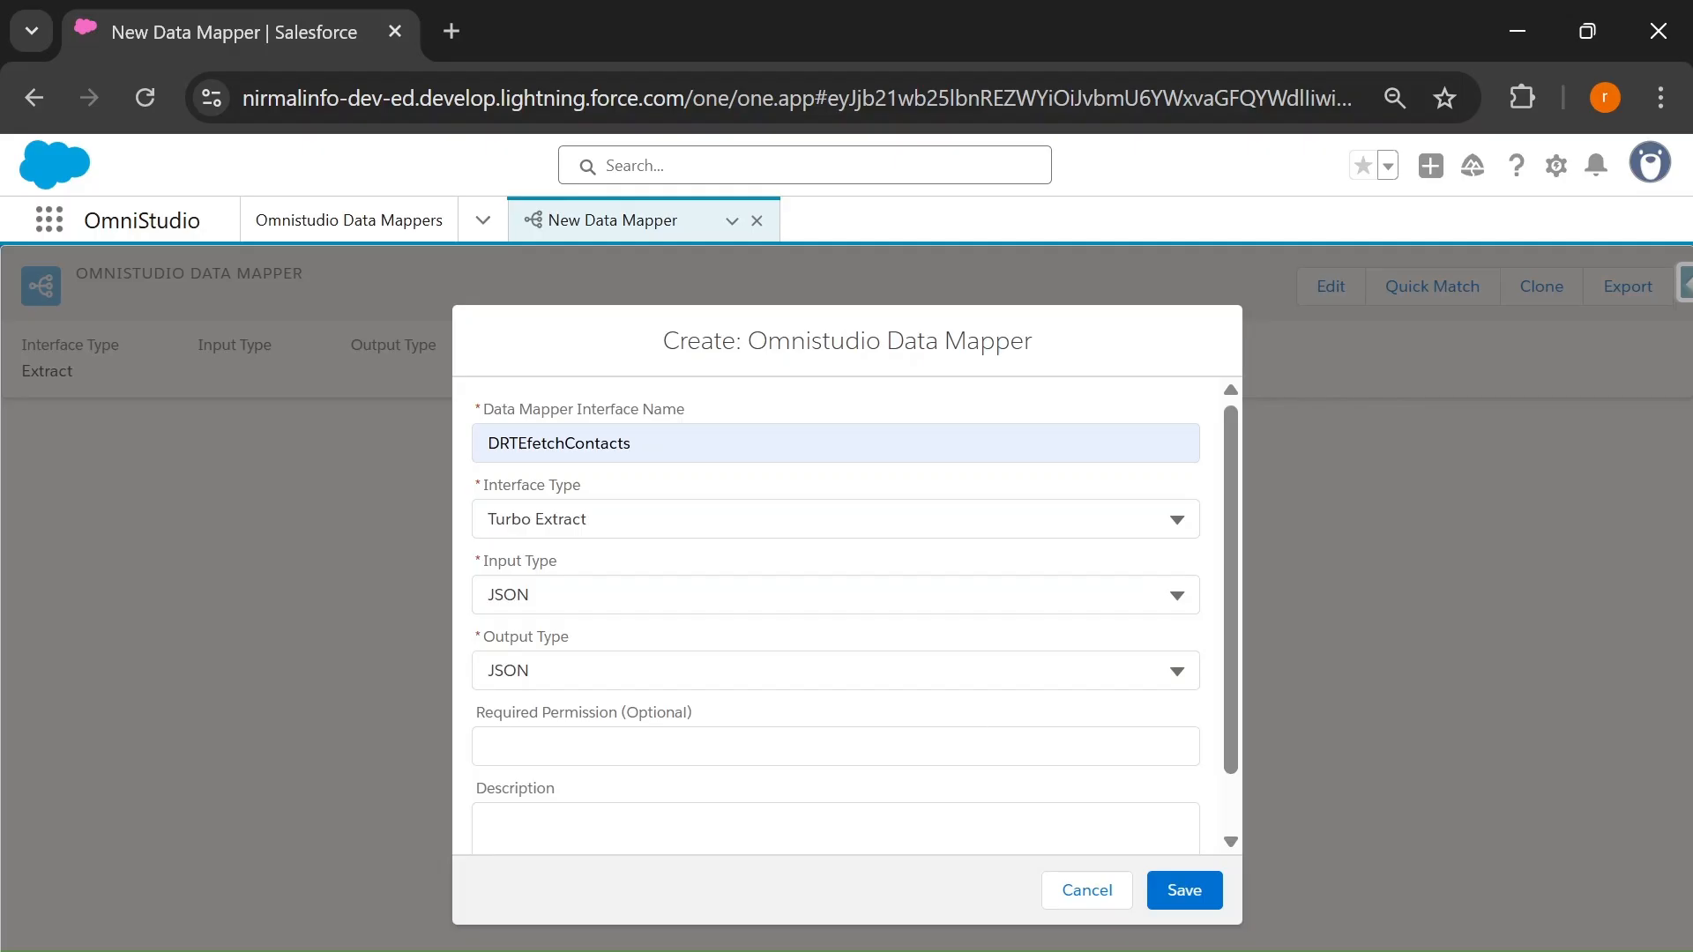
pyautogui.click(1186, 890)
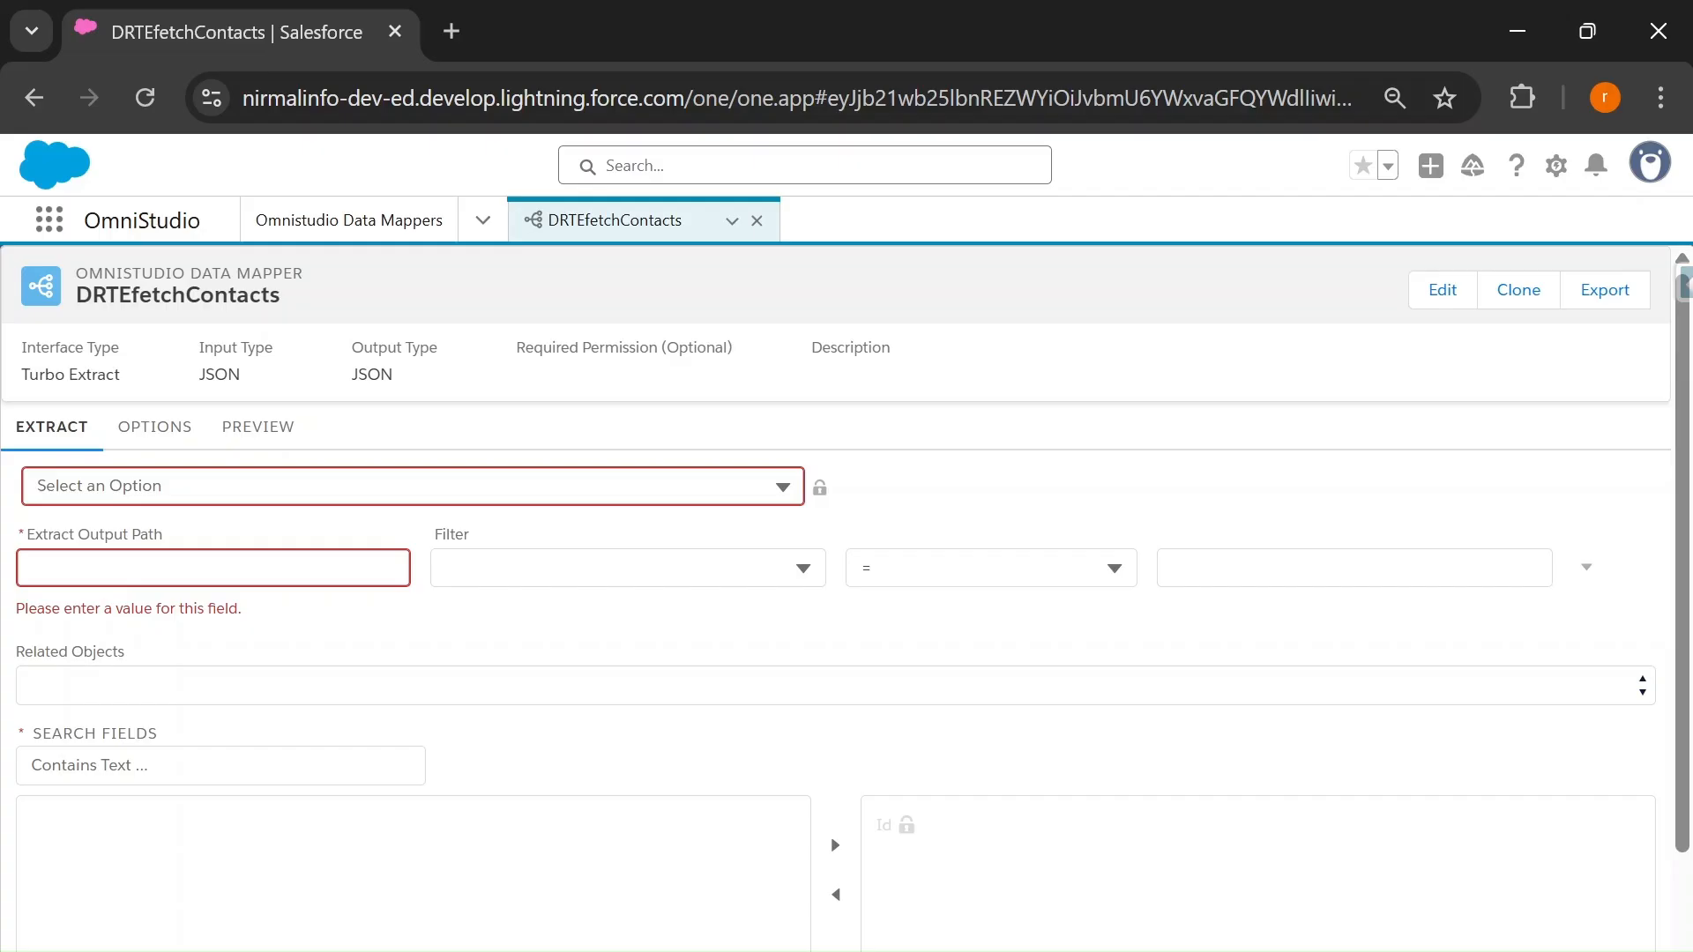
# - Choose Contact as the object to extract and set the extract output path to contactList
pyautogui.click(412, 486)
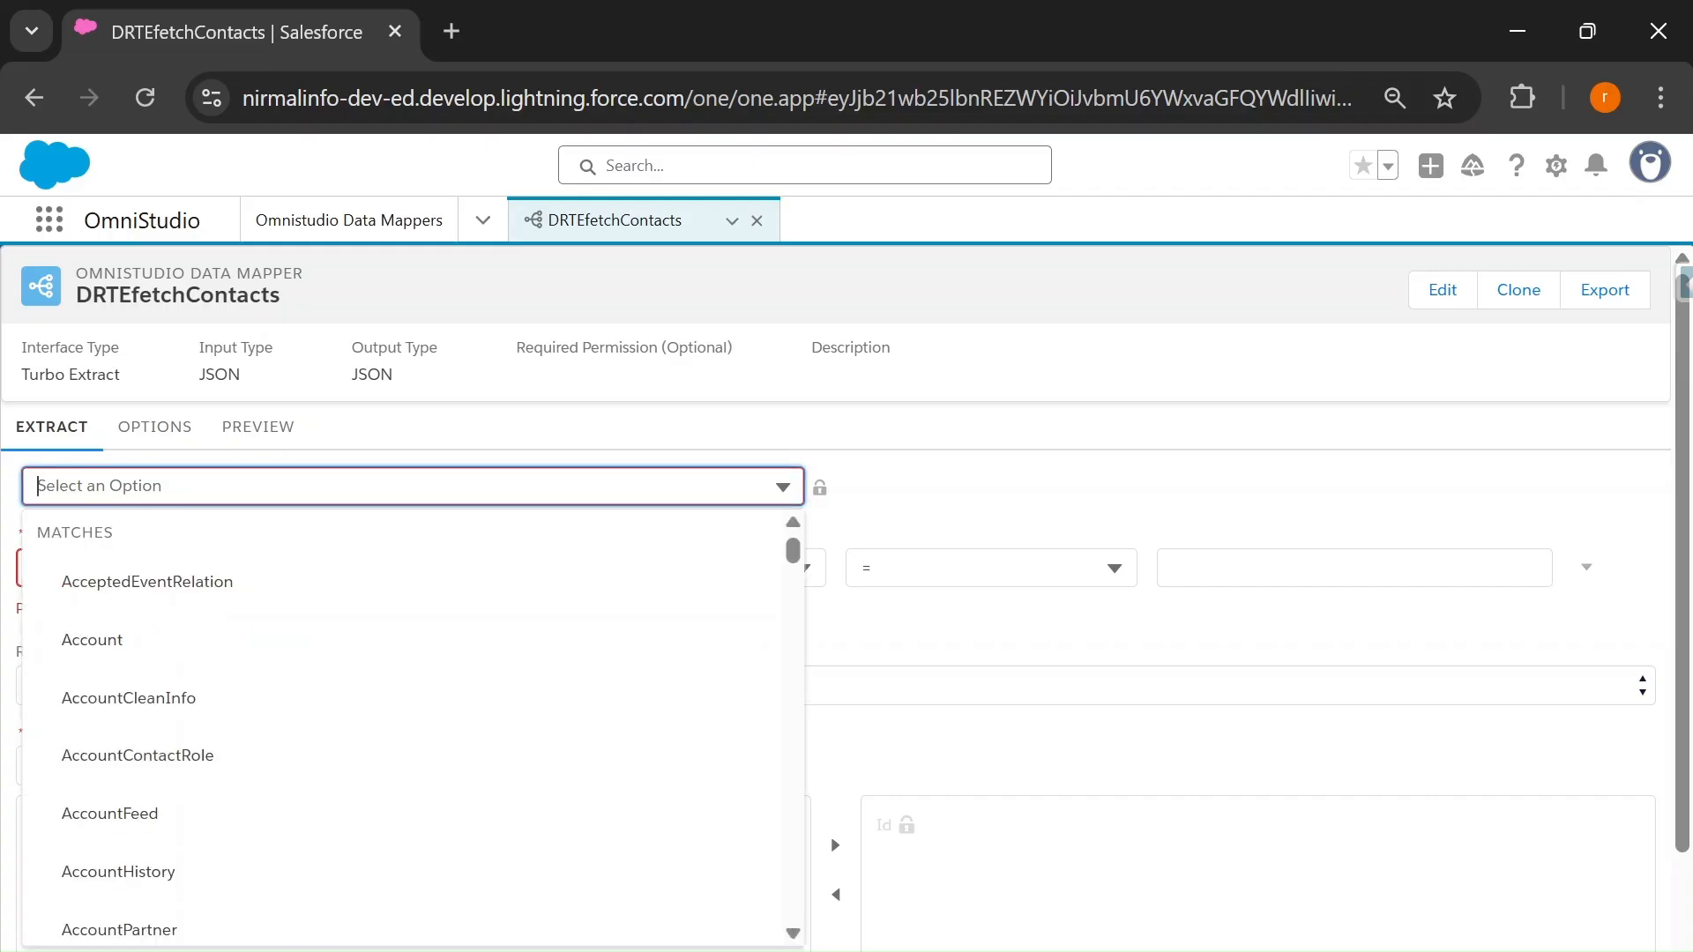
pyautogui.write('contact')
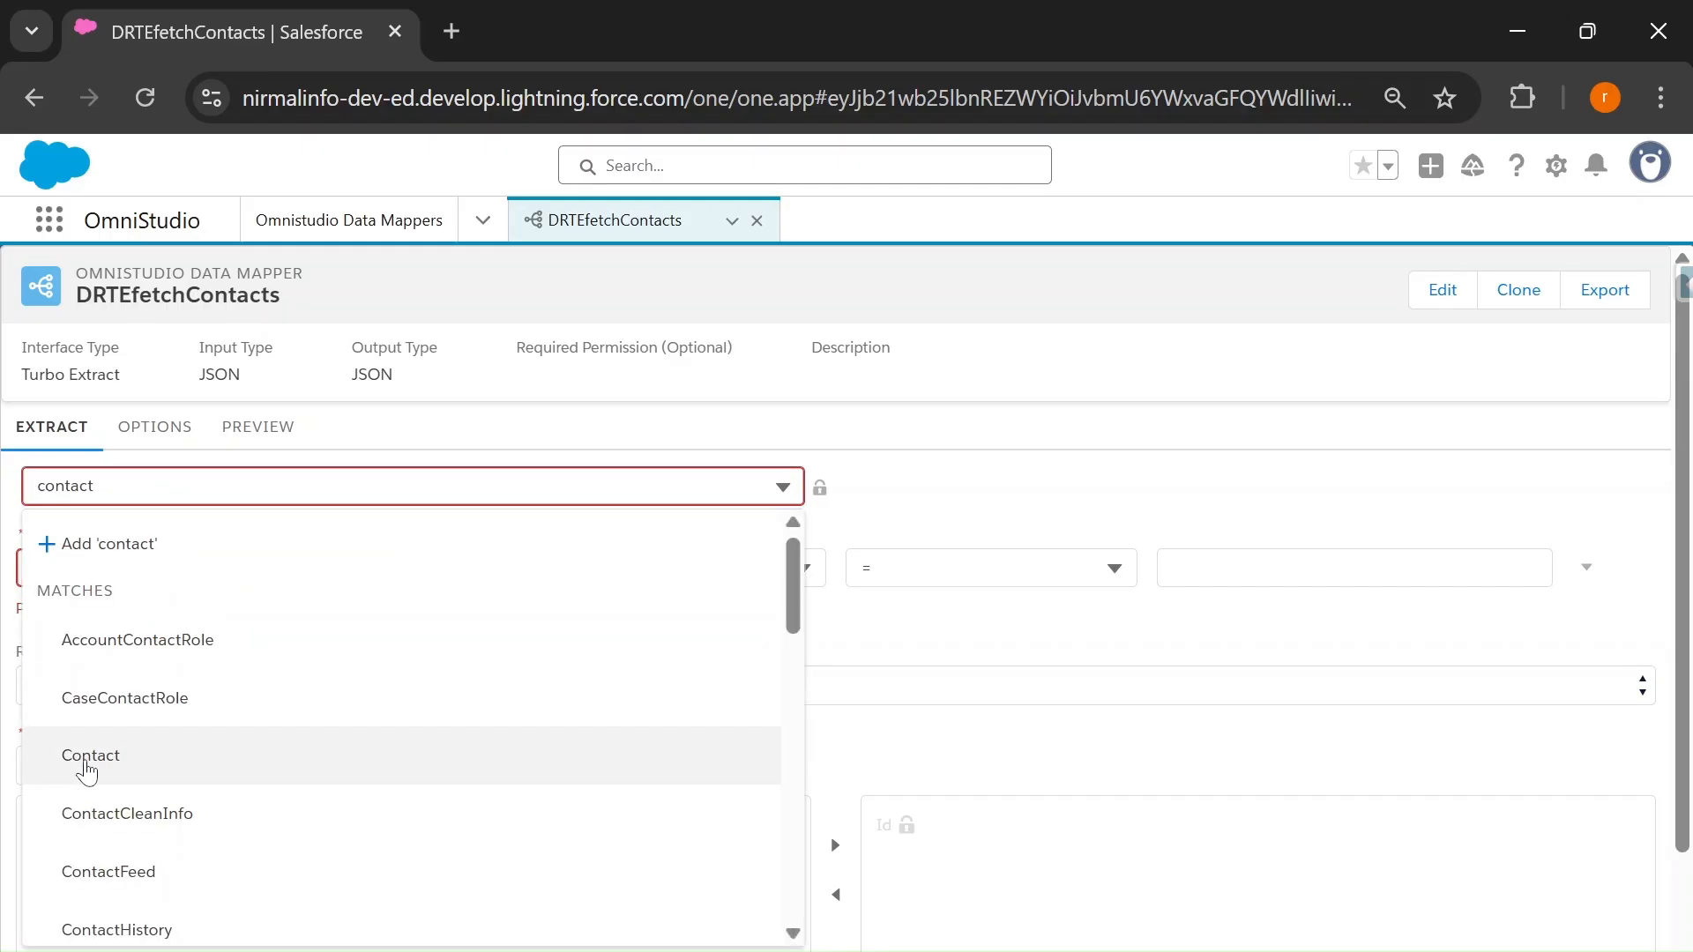
pyautogui.click(86, 758)
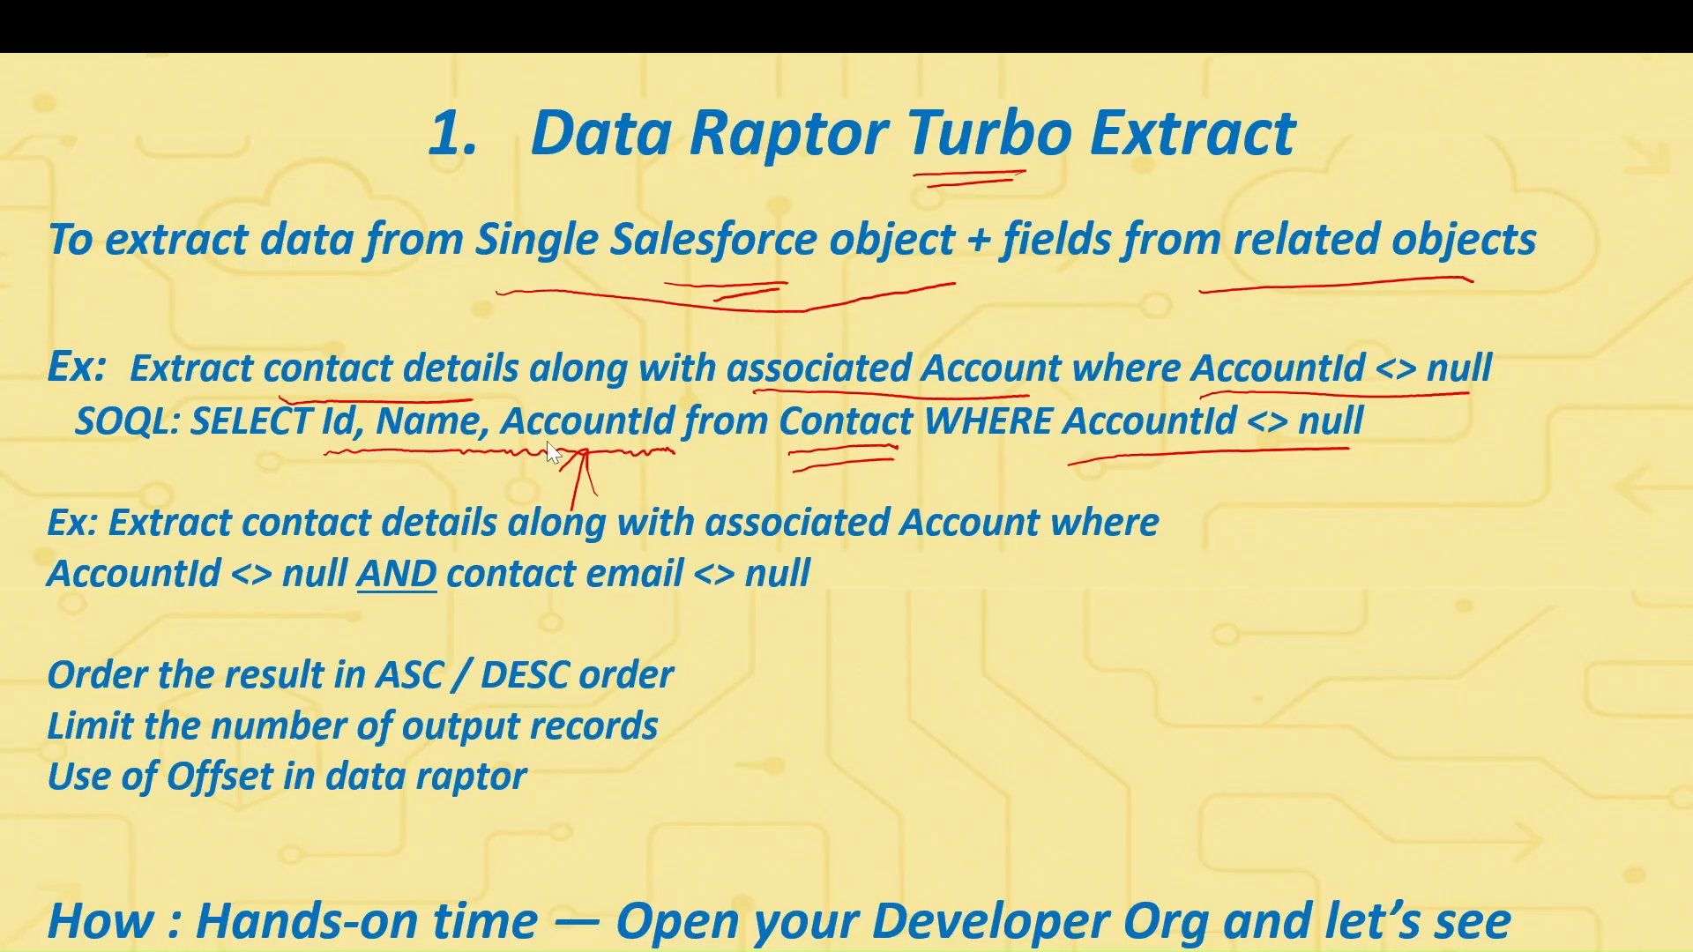
pyautogui.hotkey('alt', 'Tab')
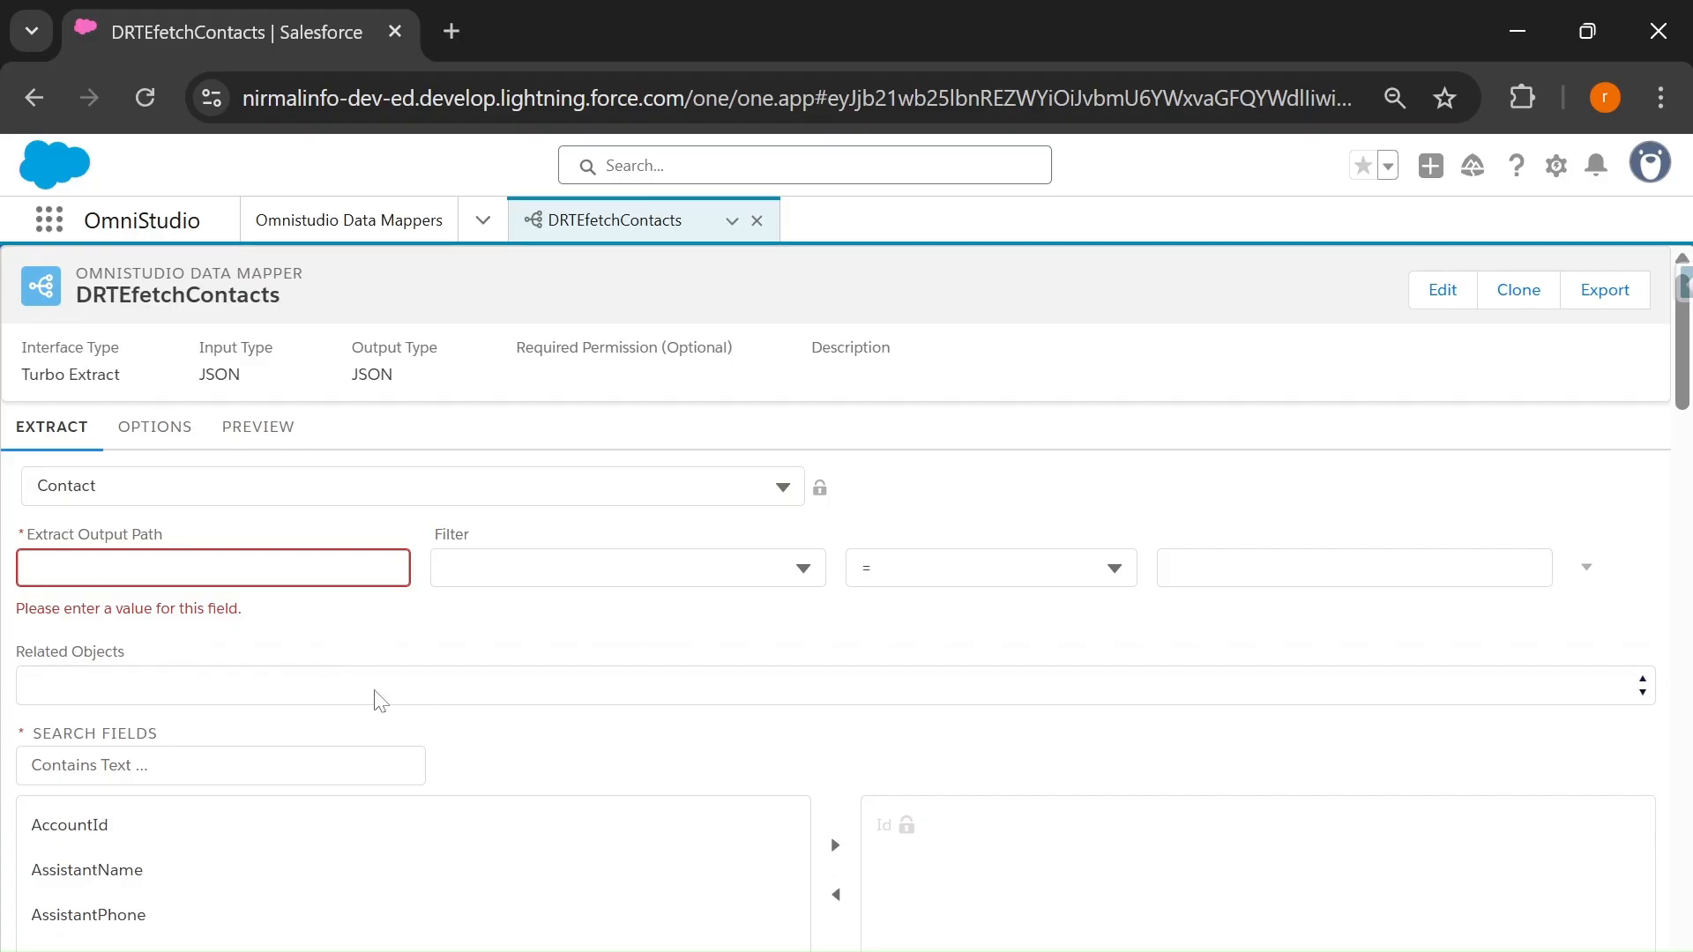
pyautogui.click(220, 568)
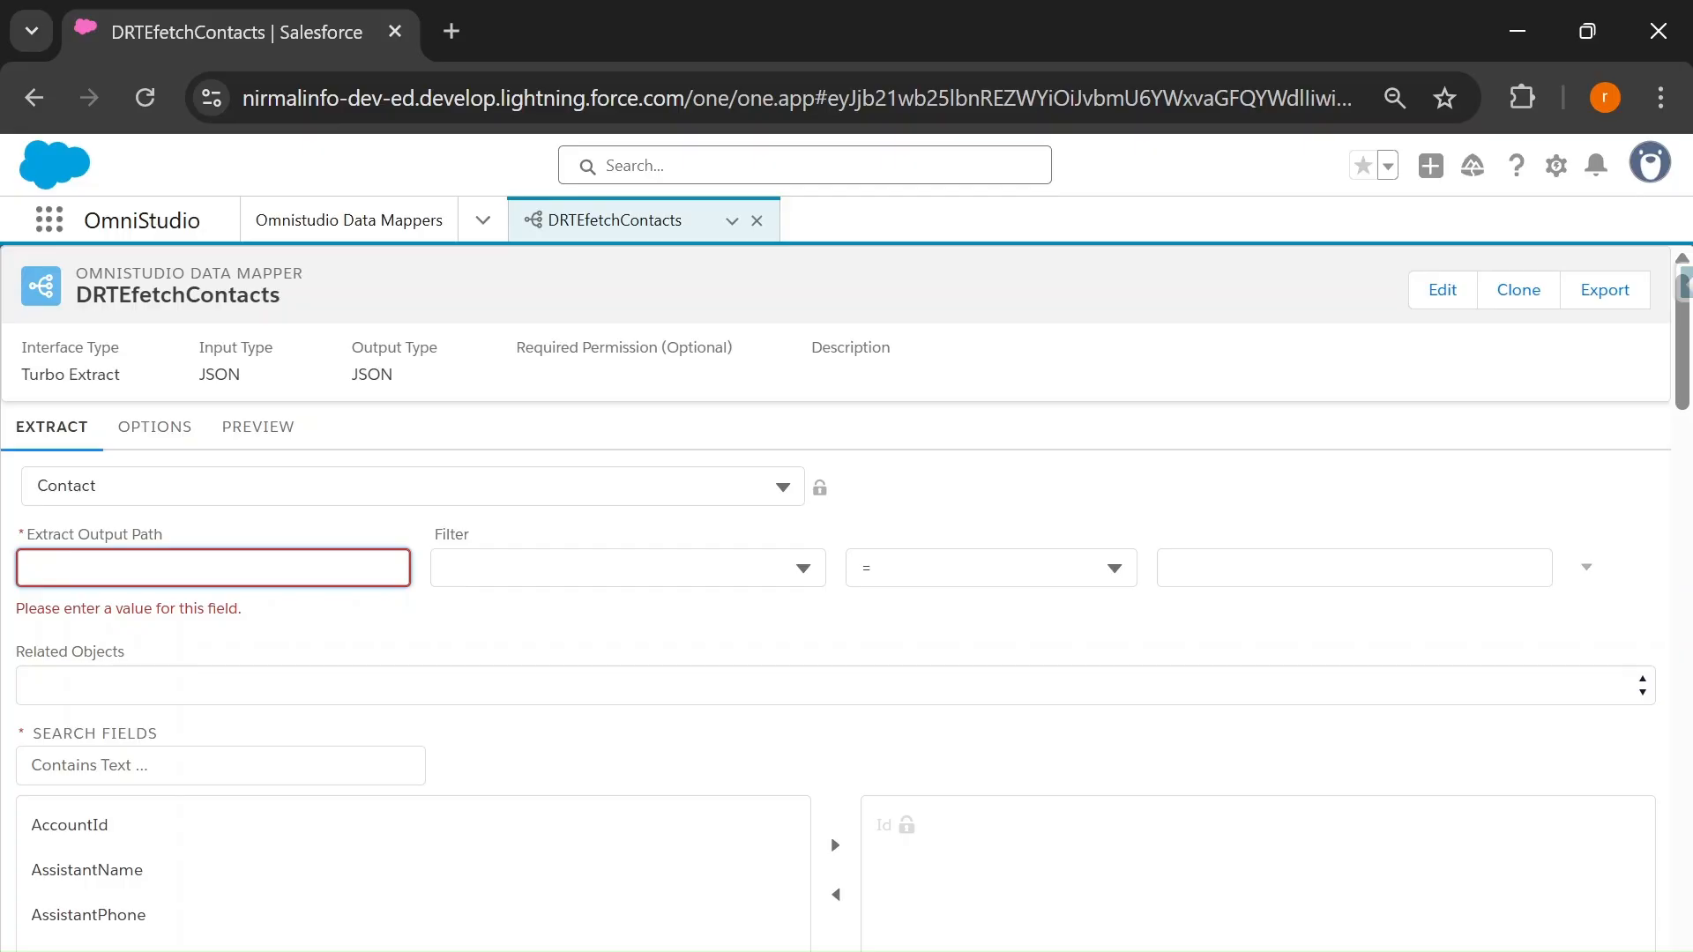
pyautogui.write('contactList')
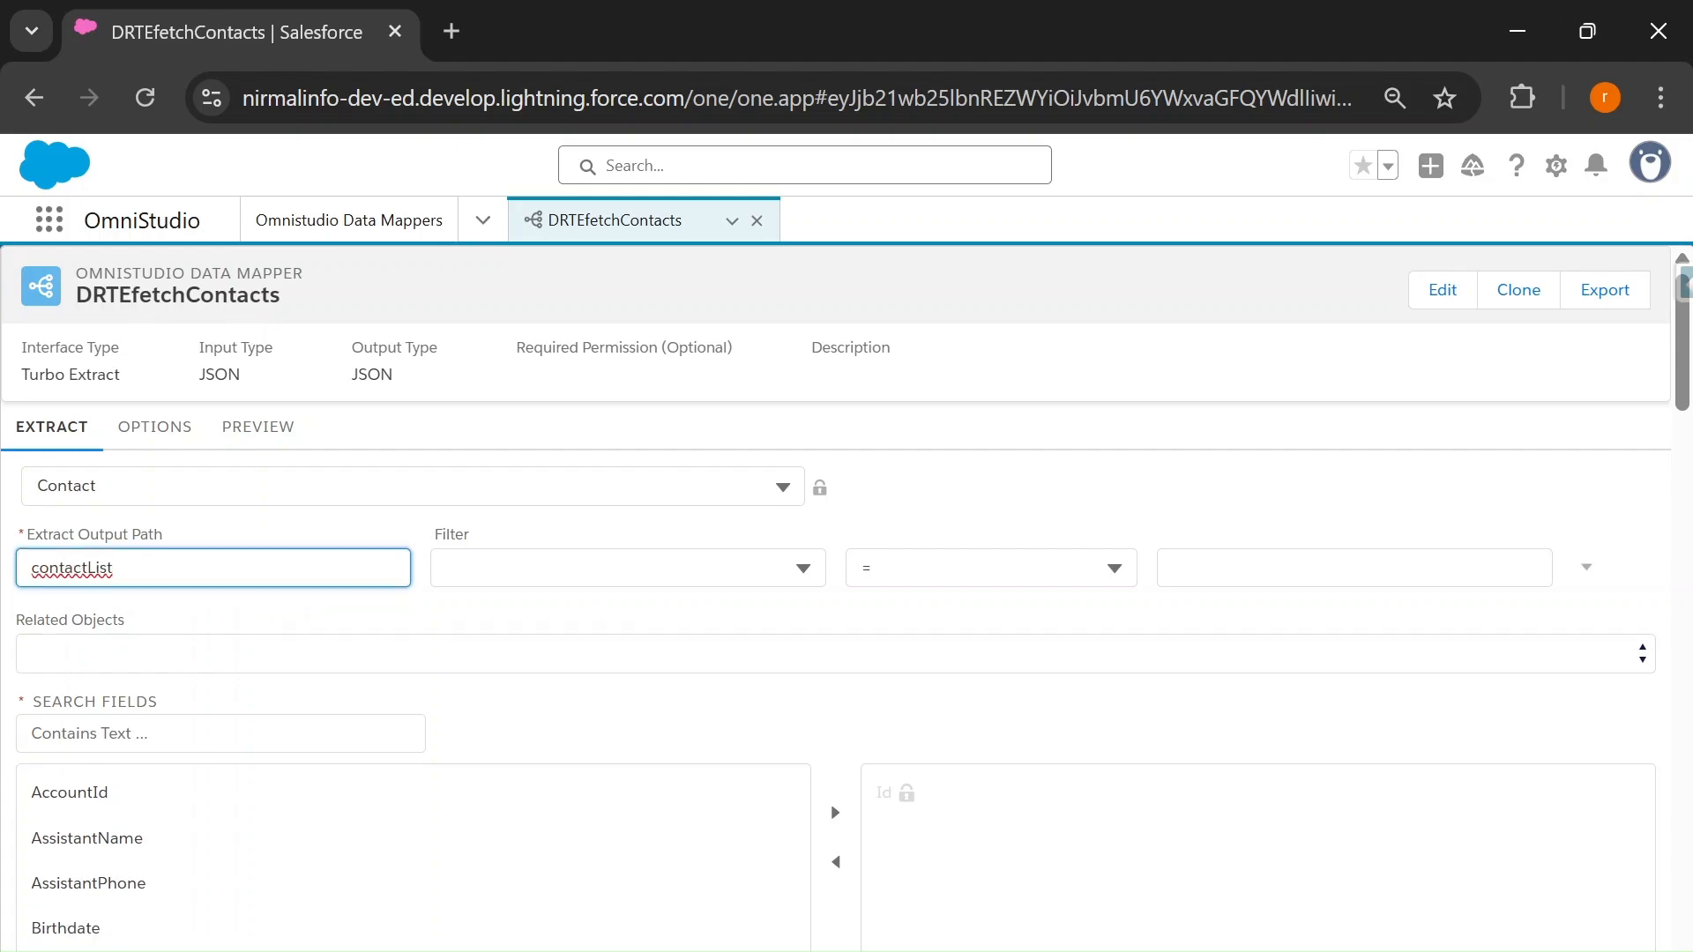
pyautogui.click(450, 617)
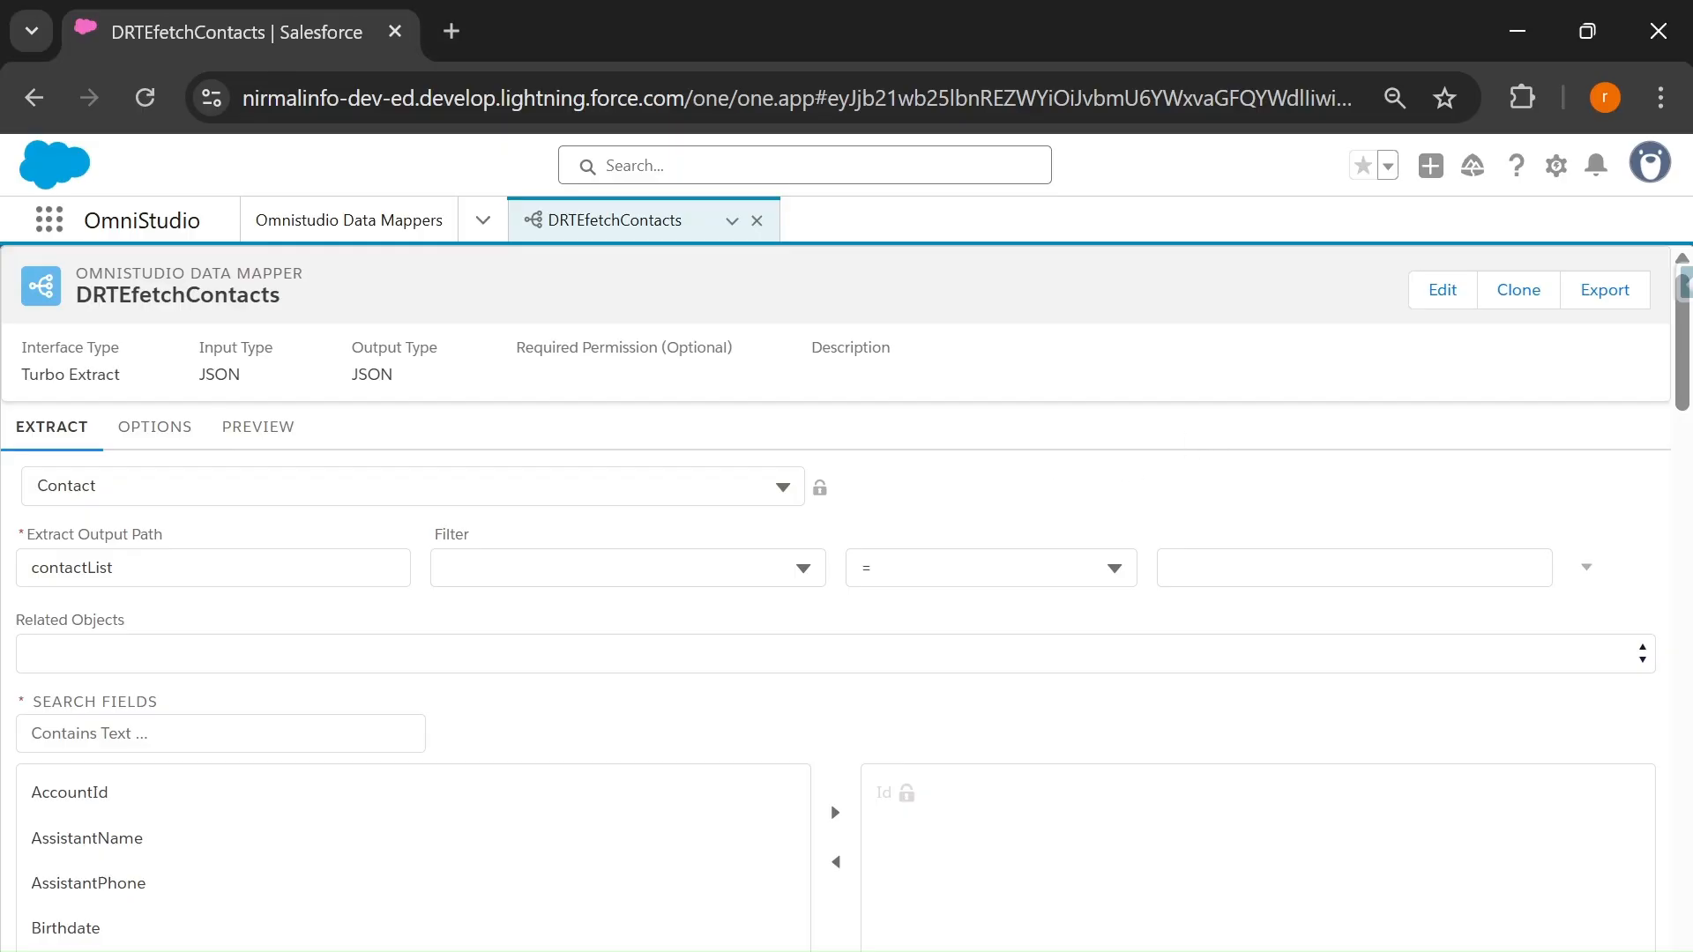
# - Filter the Contact extract on AccountId with the operator <> and the empty-string value ''
pyautogui.click(586, 570)
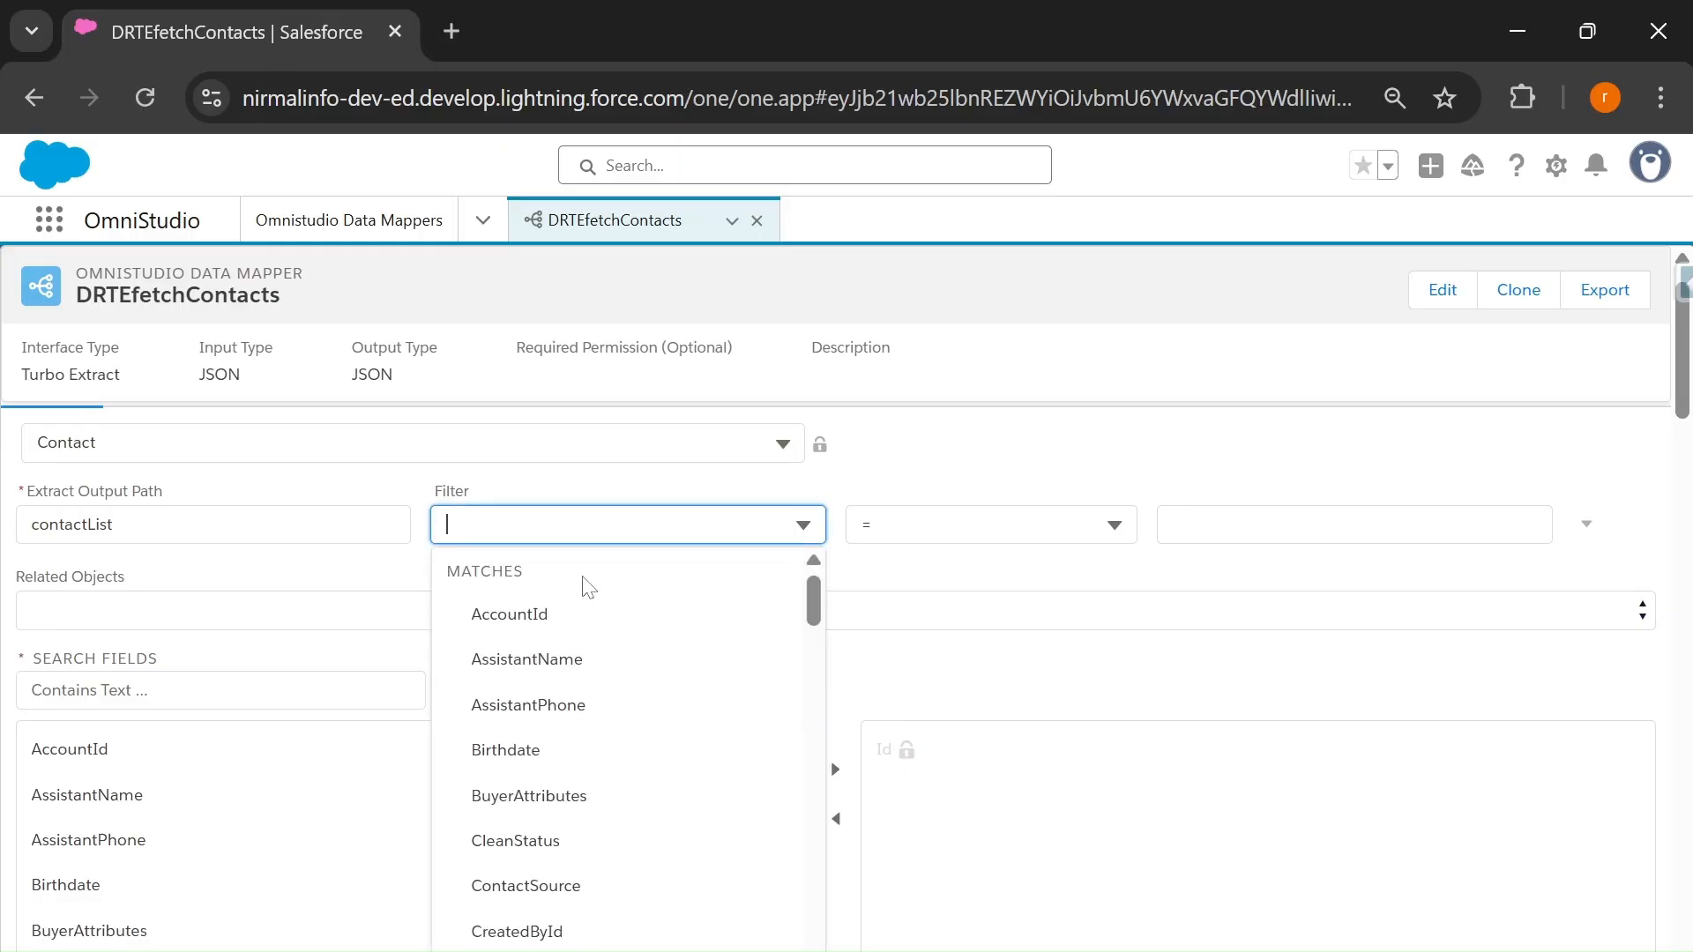
pyautogui.click(544, 616)
pyautogui.click(922, 529)
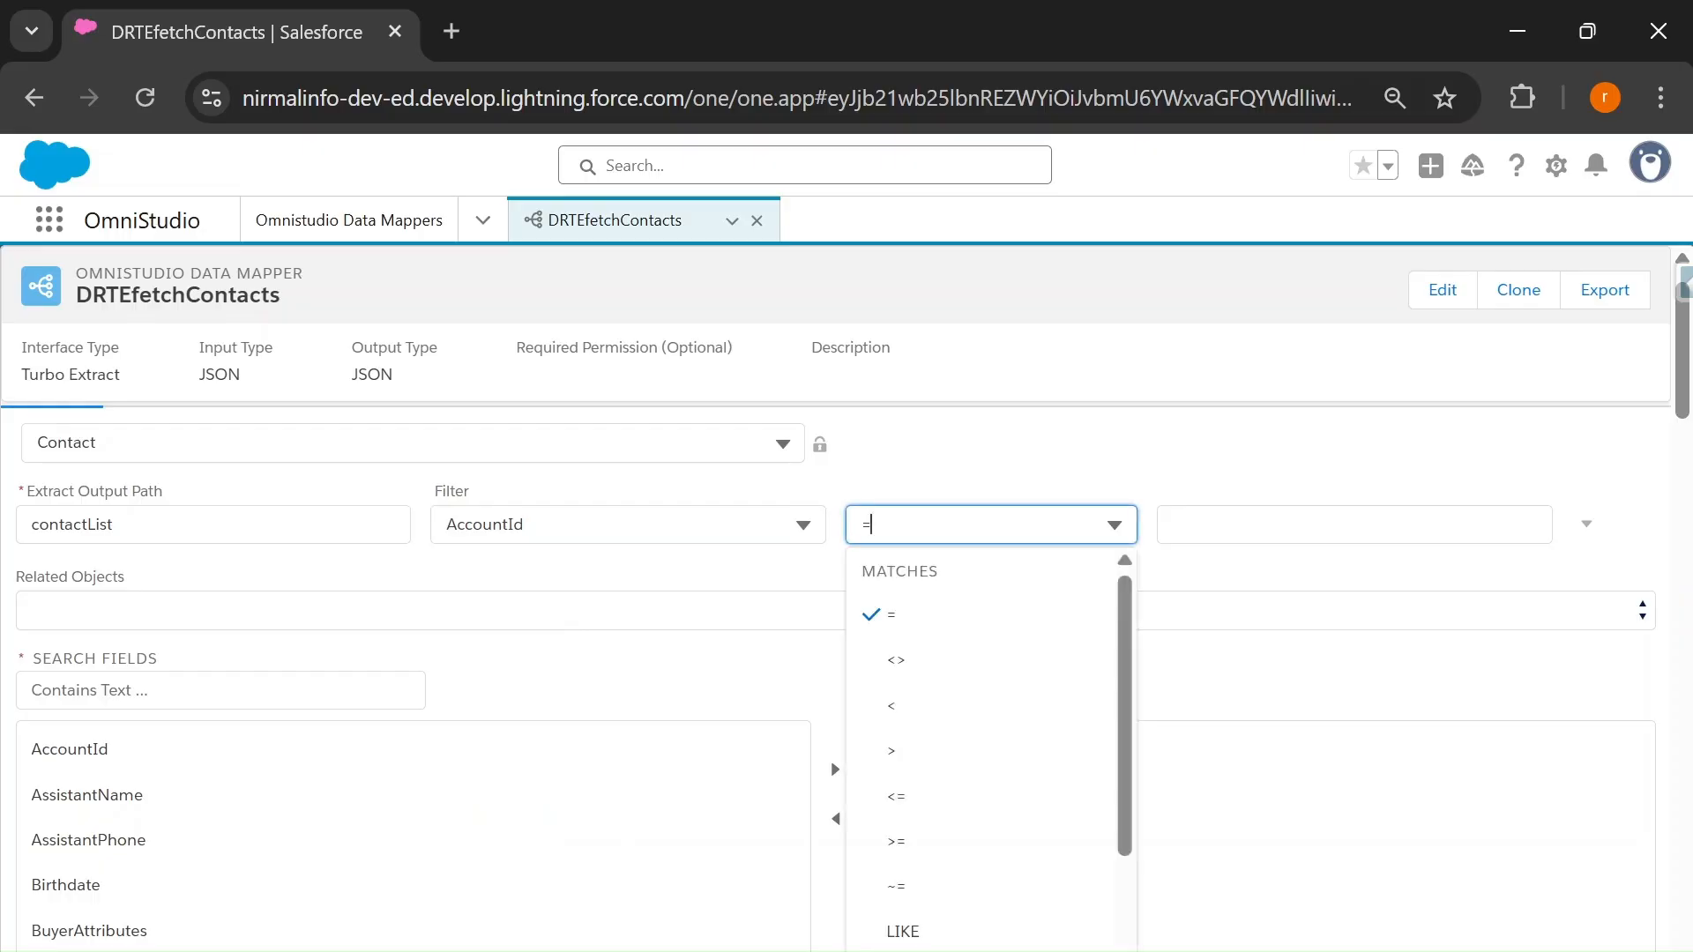
pyautogui.click(940, 654)
pyautogui.click(1244, 524)
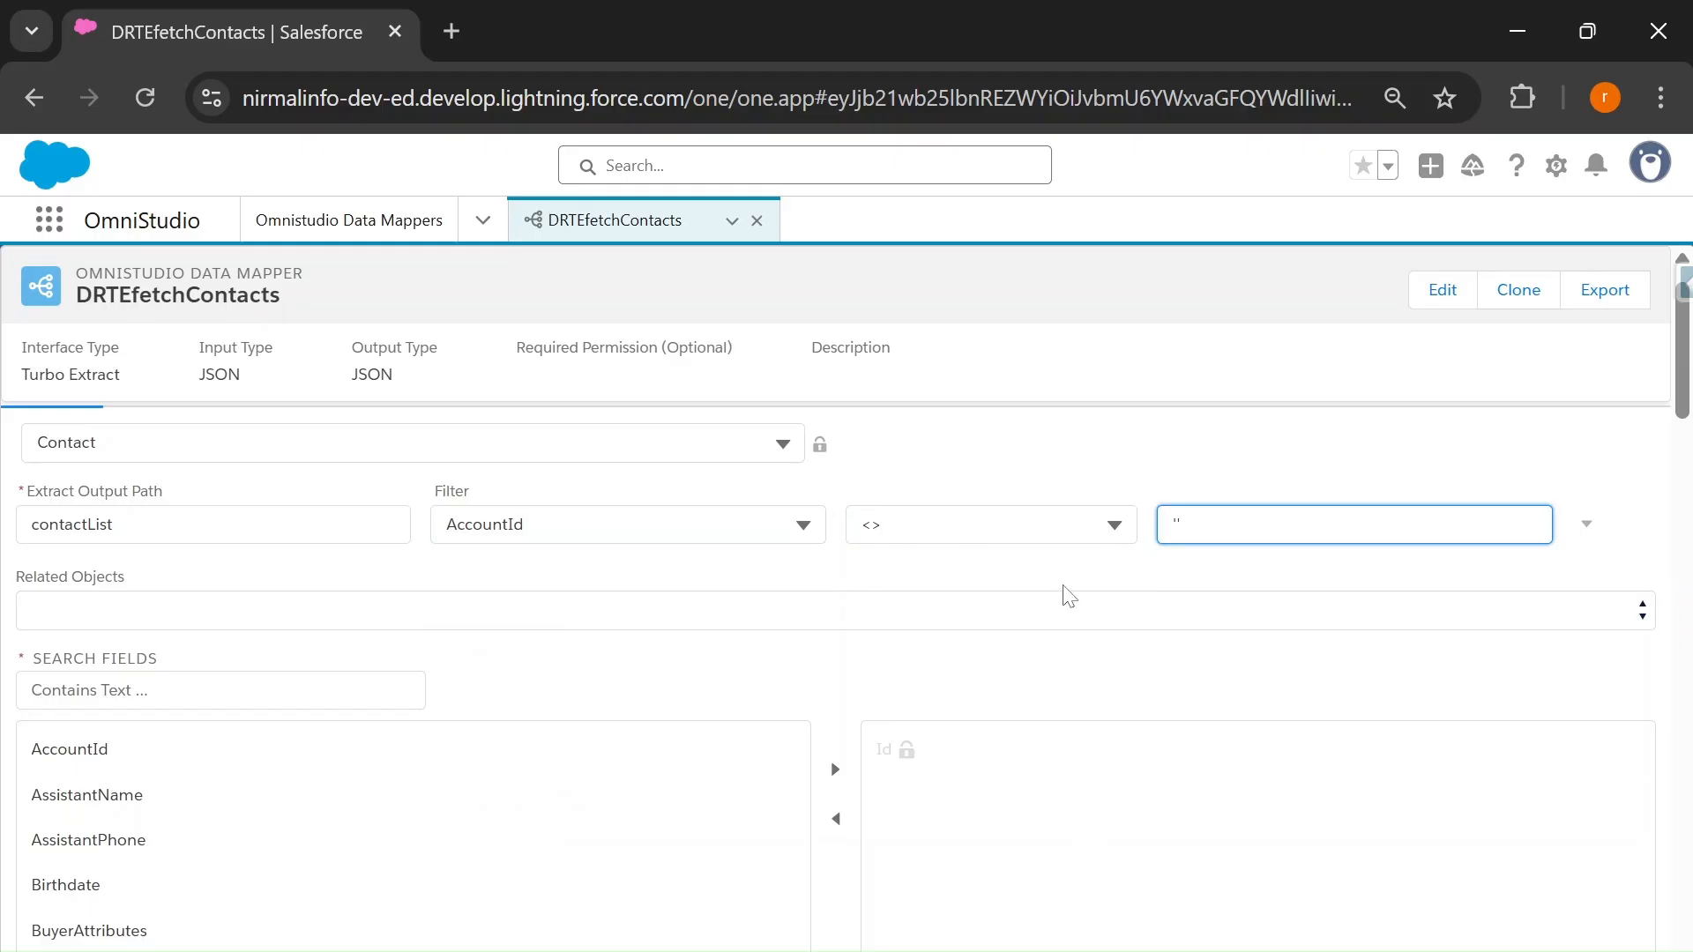
# - Add the AccountId and Name fields to the selected output fields of the Contact extract
pyautogui.hotkey('alt', 'Tab')
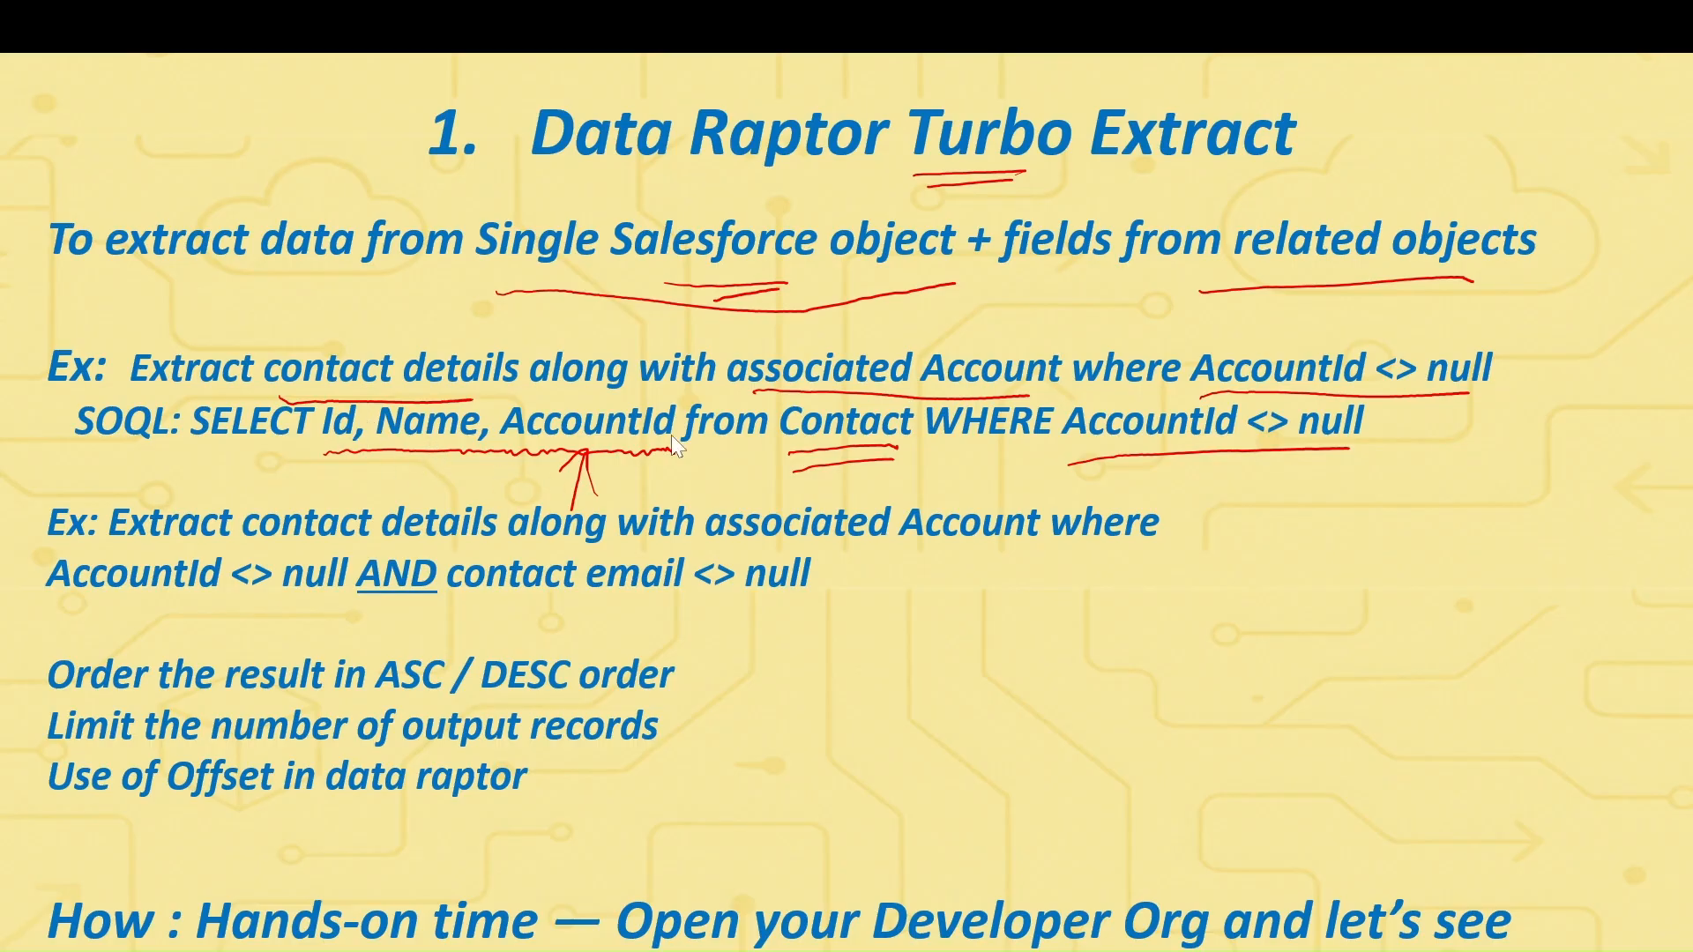
pyautogui.hotkey('alt', 'Tab')
pyautogui.scroll(-2, 559, 767)
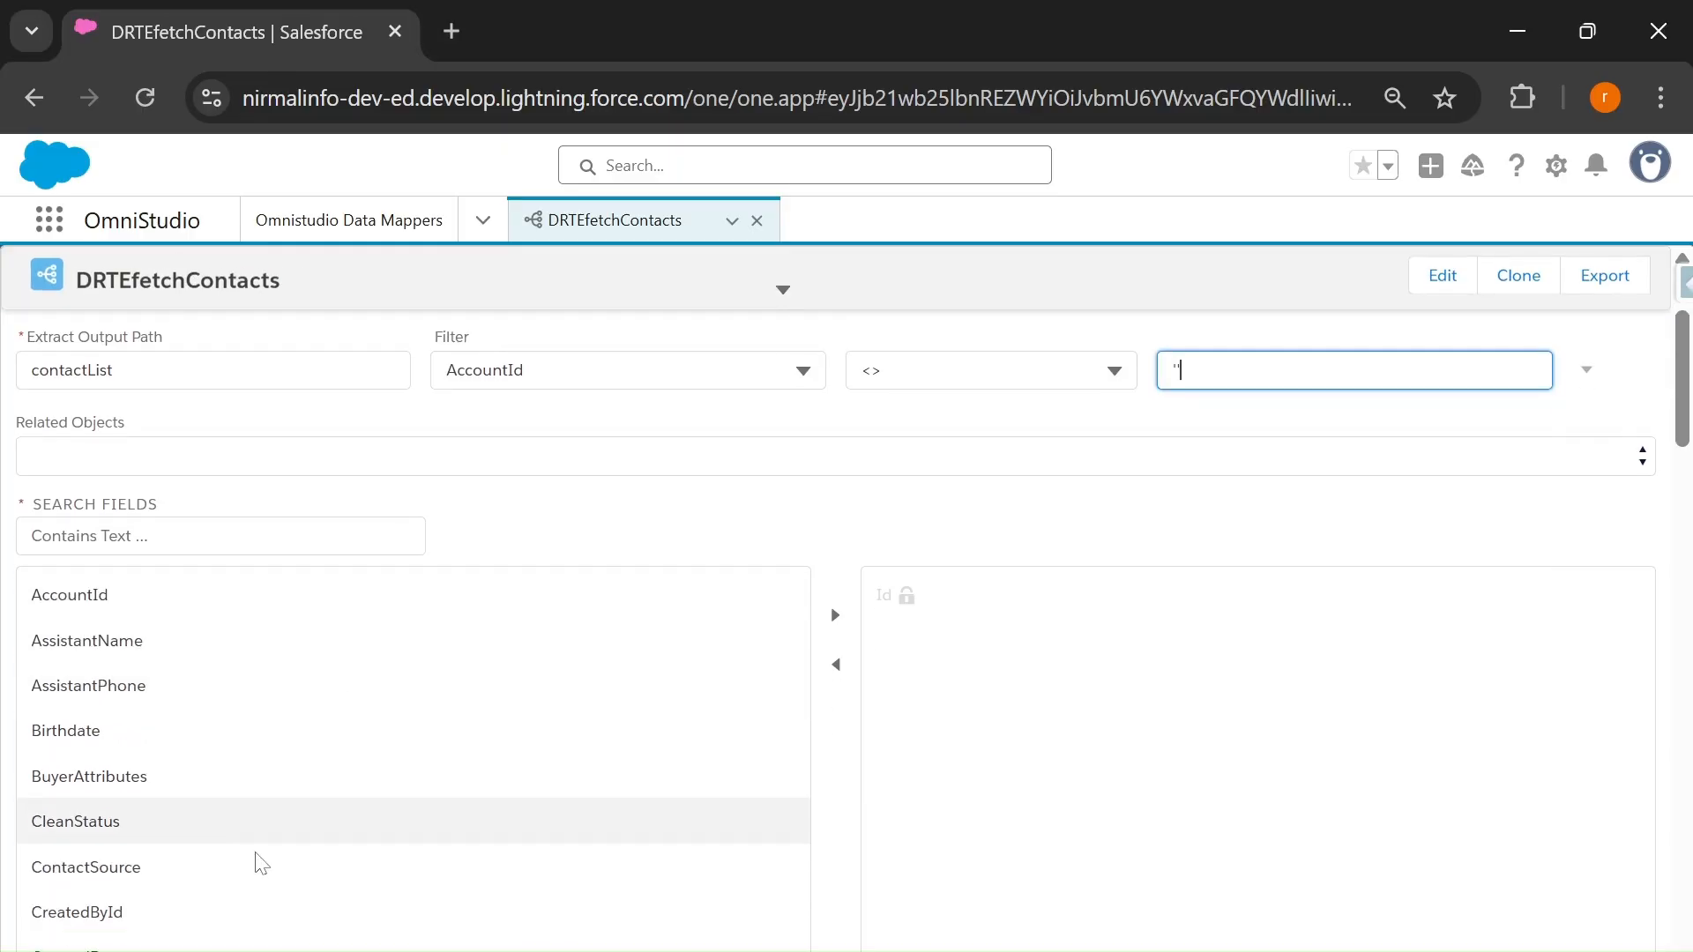
pyautogui.click(73, 603)
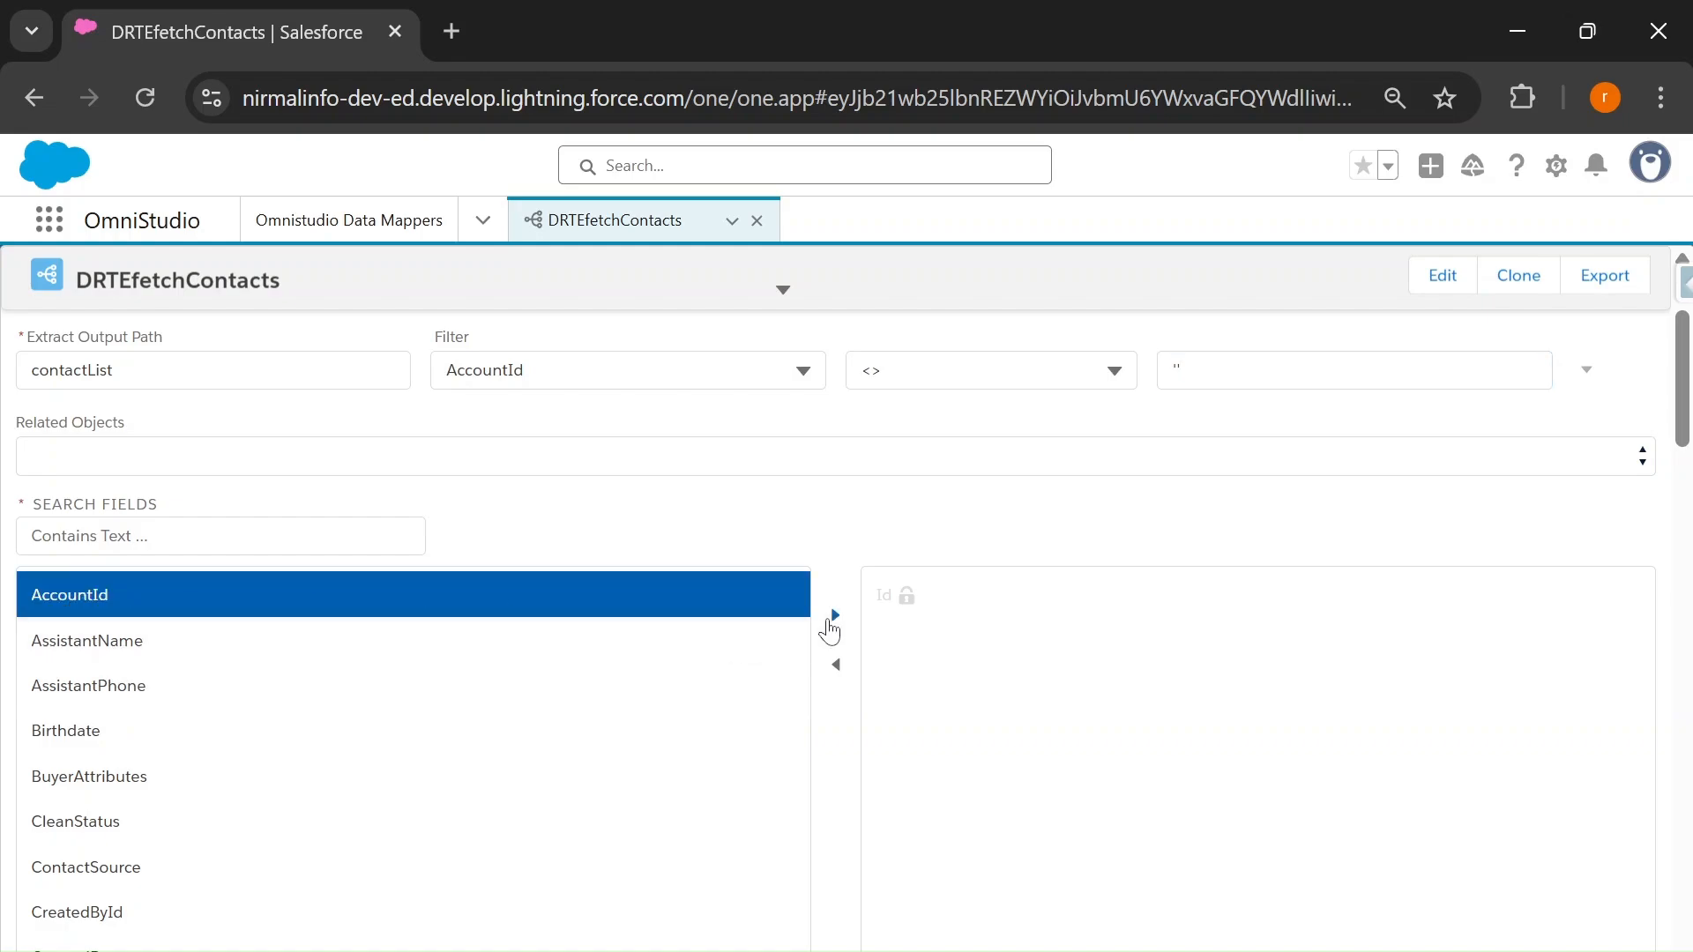
pyautogui.click(834, 617)
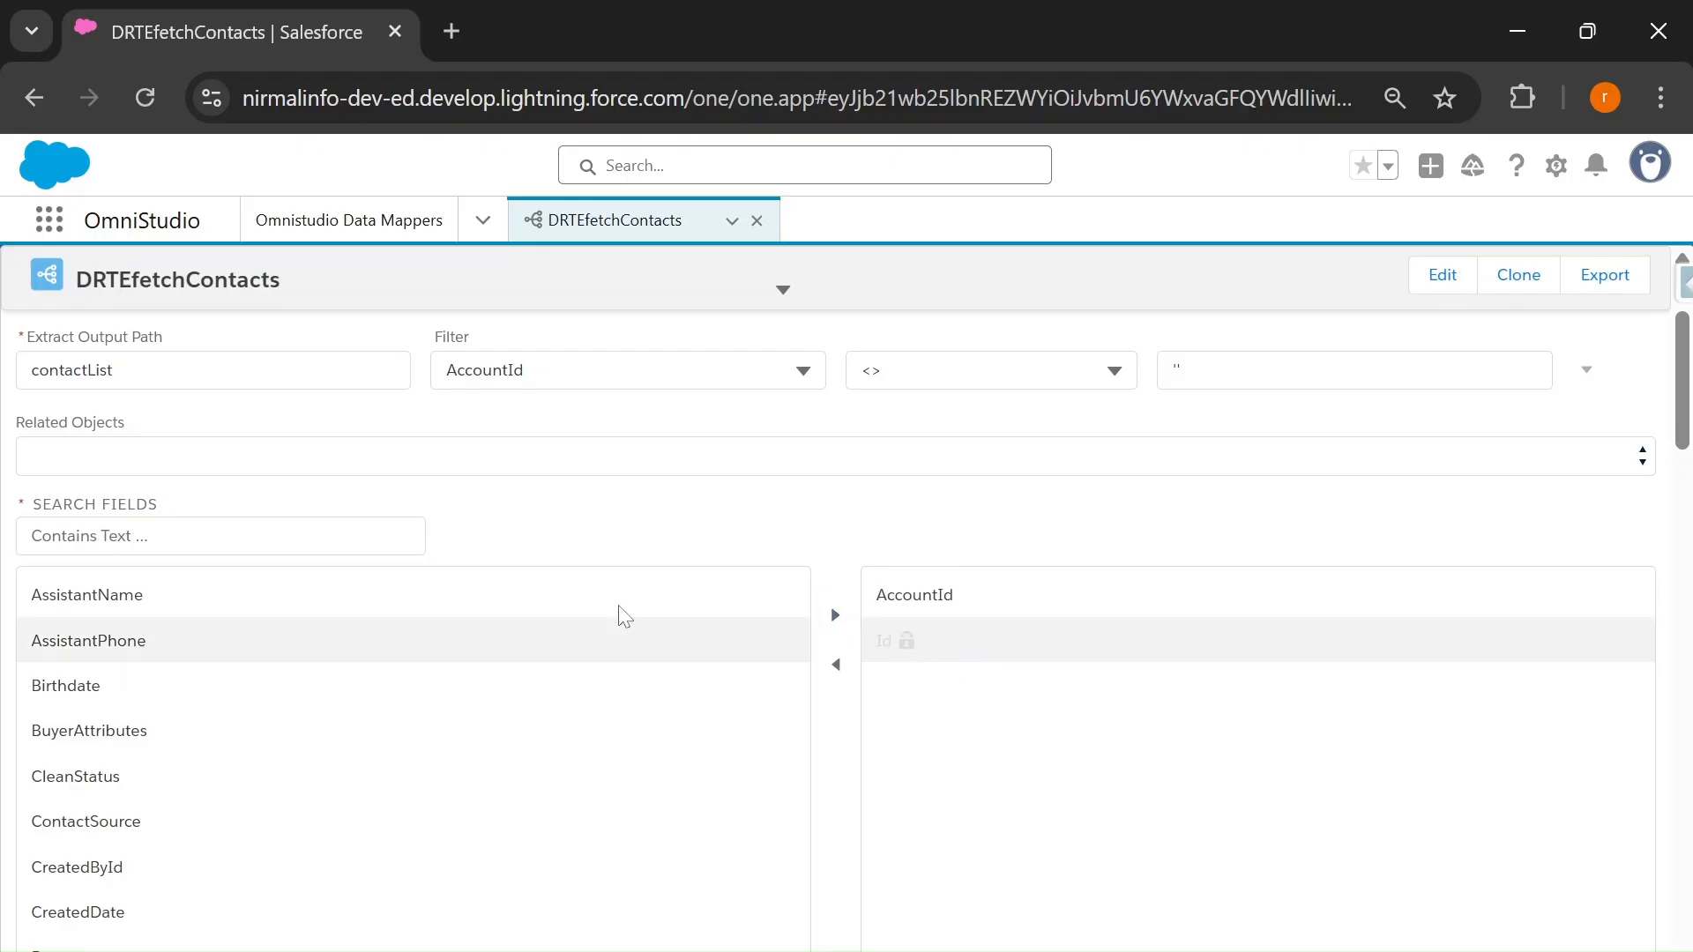
pyautogui.click(221, 536)
pyautogui.write('Name')
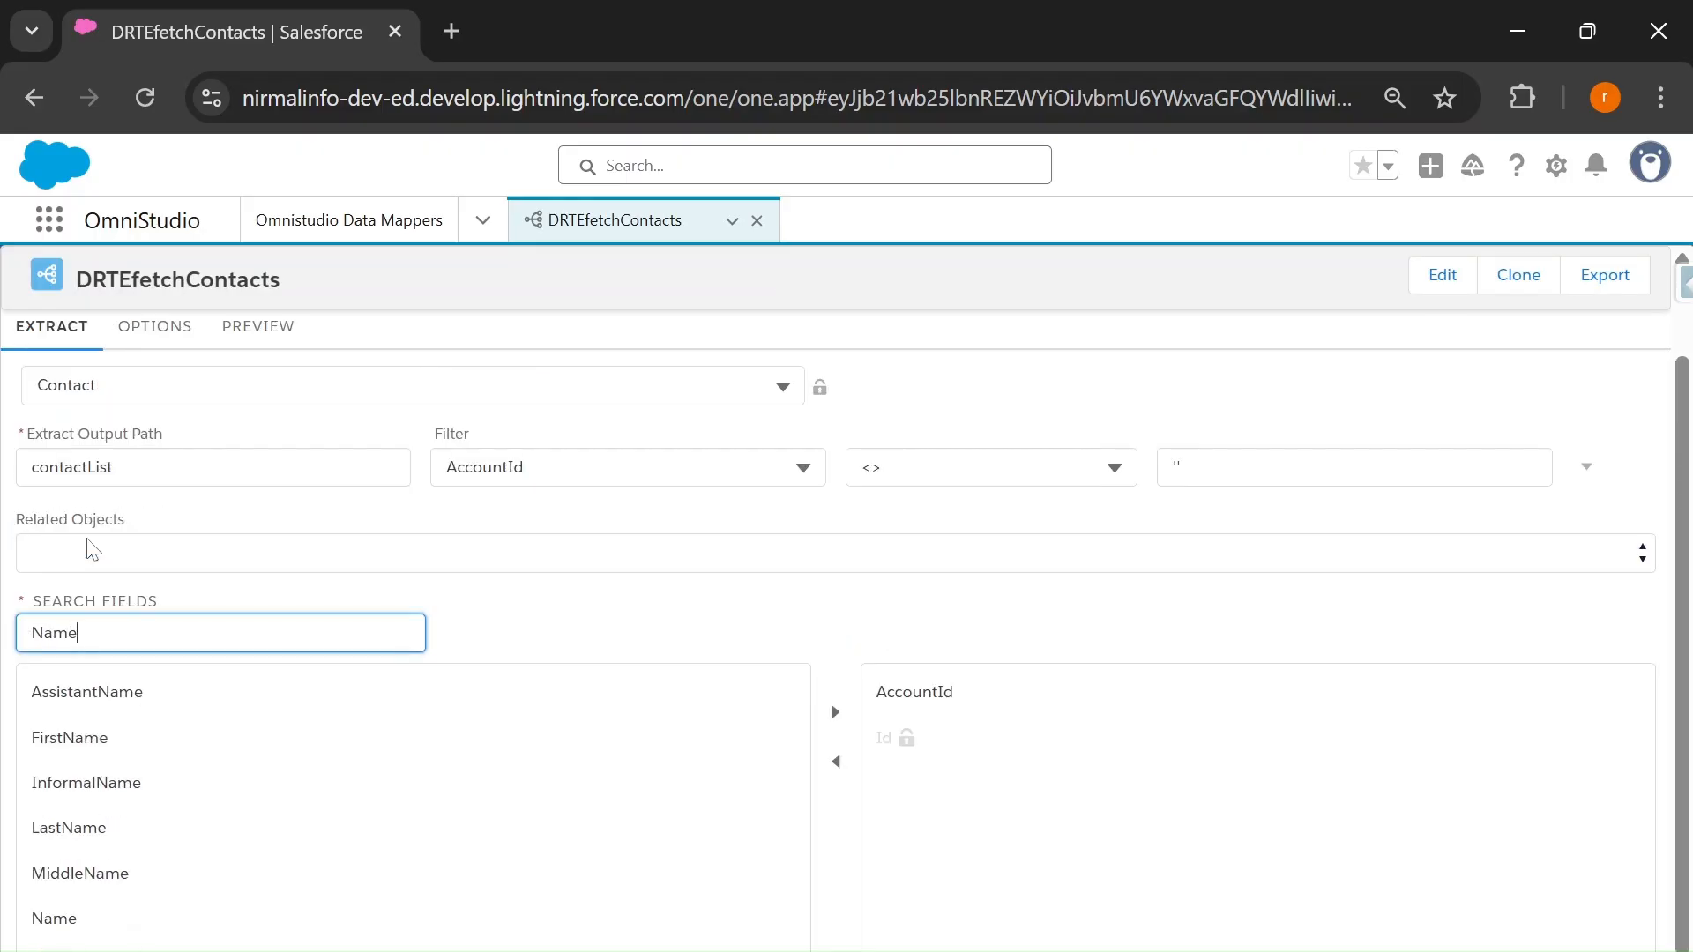
pyautogui.click(97, 926)
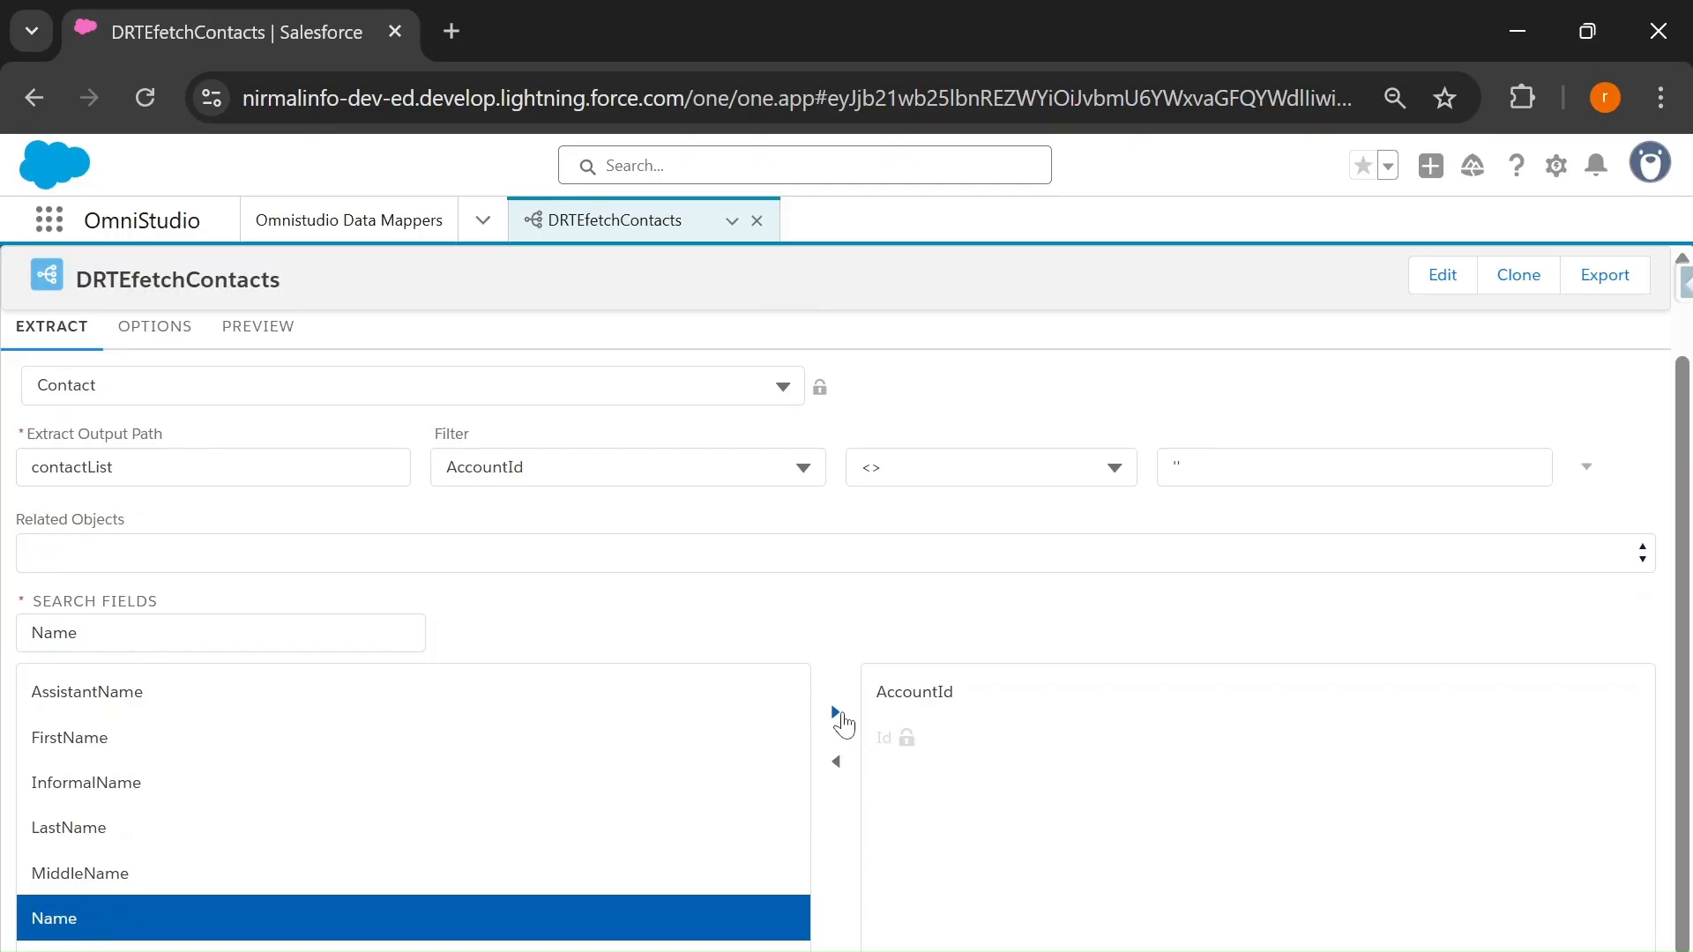
pyautogui.click(839, 716)
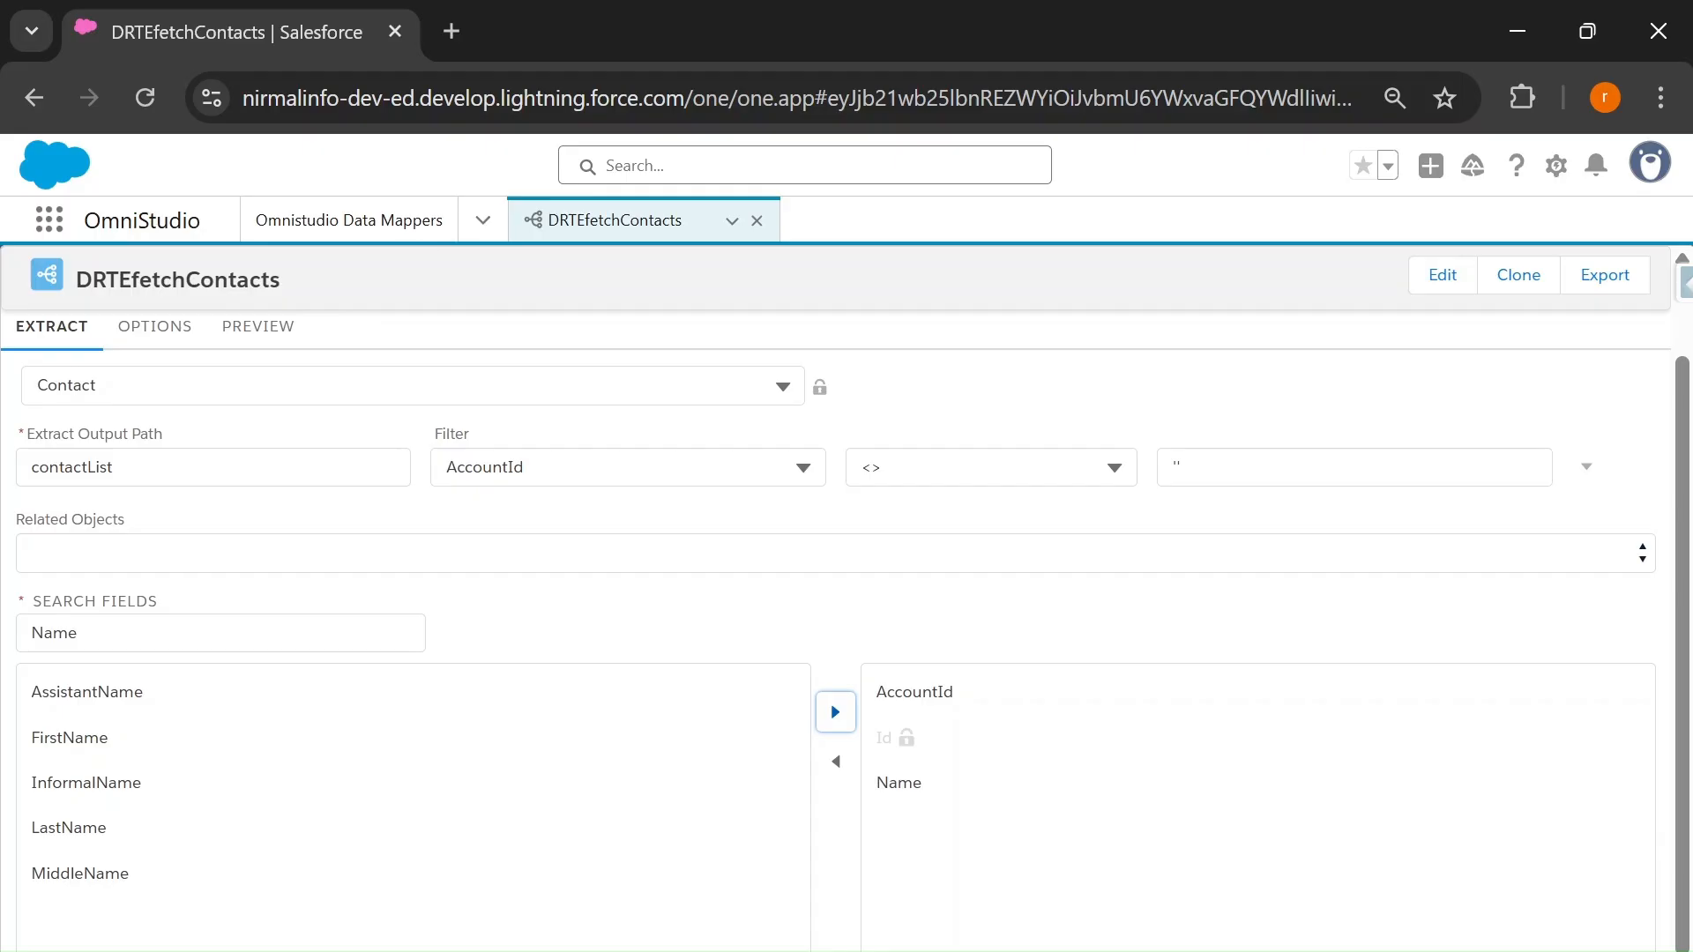
# - Execute the data mapper preview and examine the contact records returned under the contactList node
pyautogui.click(233, 341)
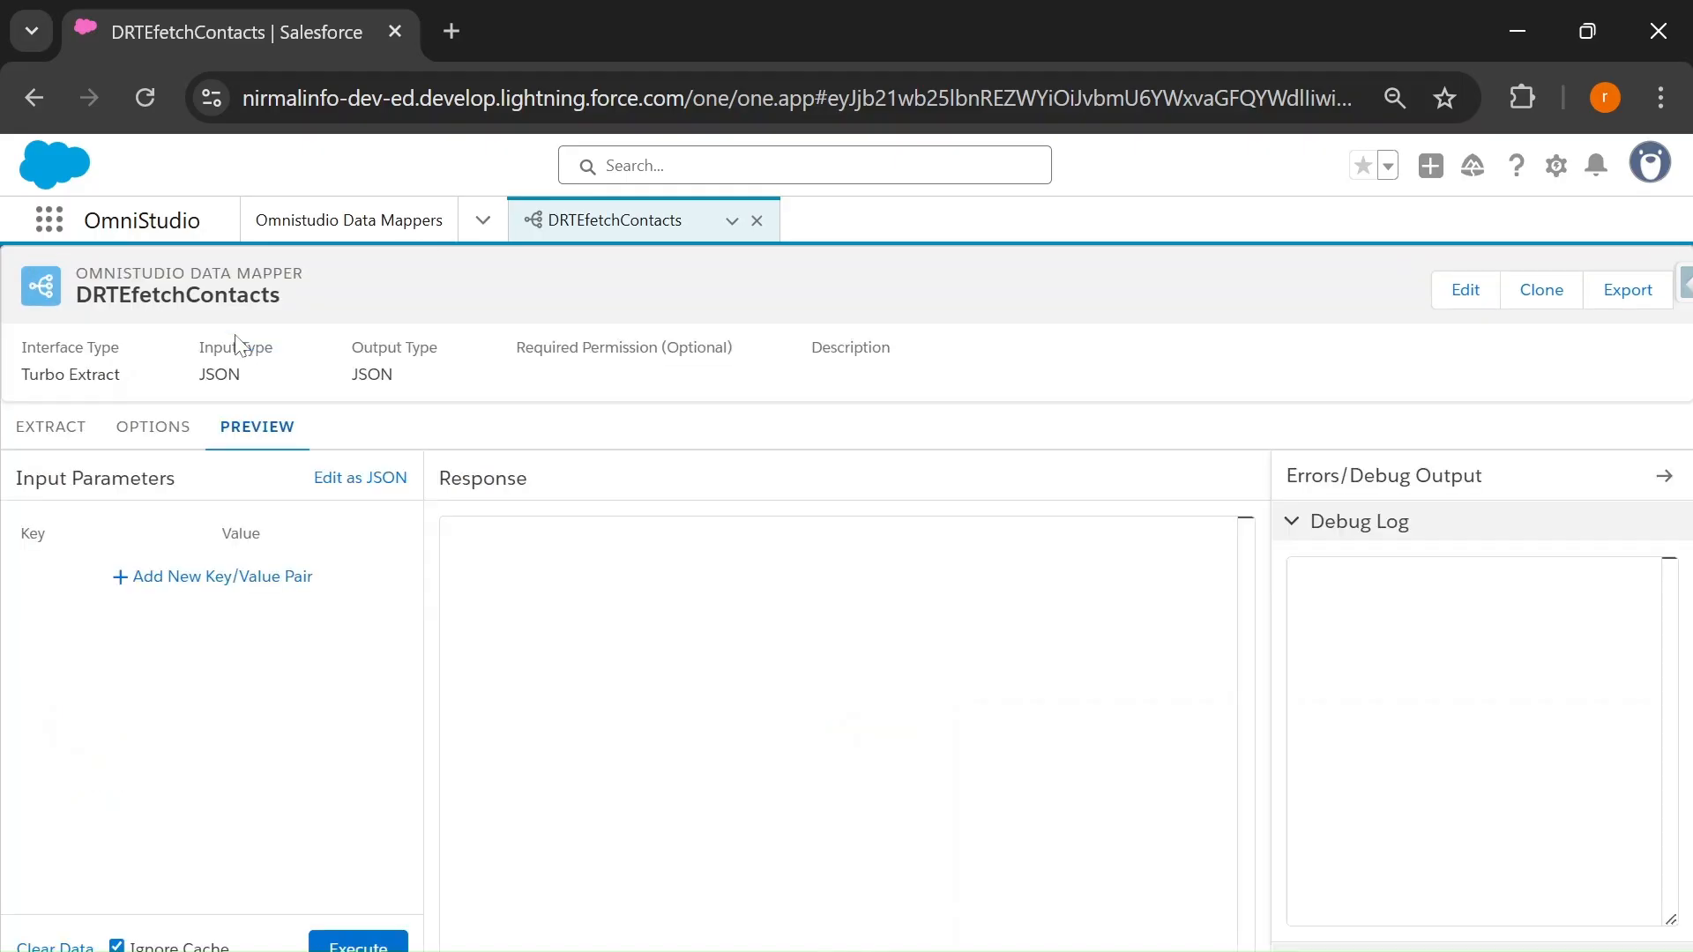
pyautogui.click(364, 947)
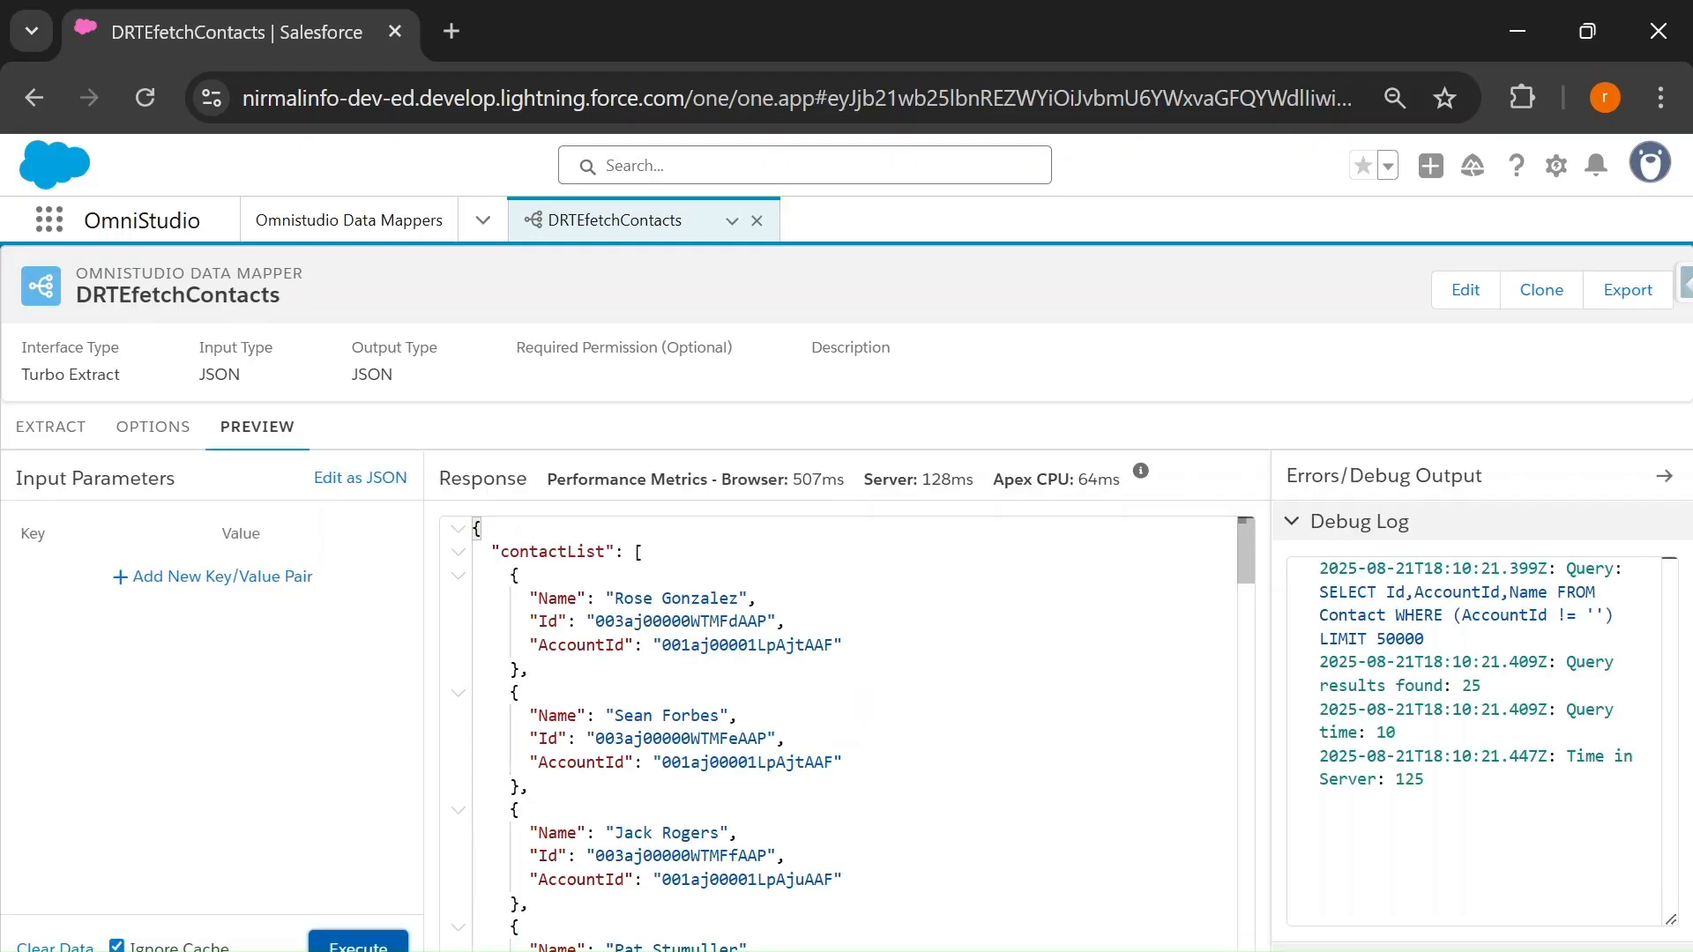
pyautogui.scroll(-3, 853, 729)
pyautogui.scroll(3, 854, 729)
pyautogui.moveTo(527, 597); pyautogui.dragTo(528, 669)
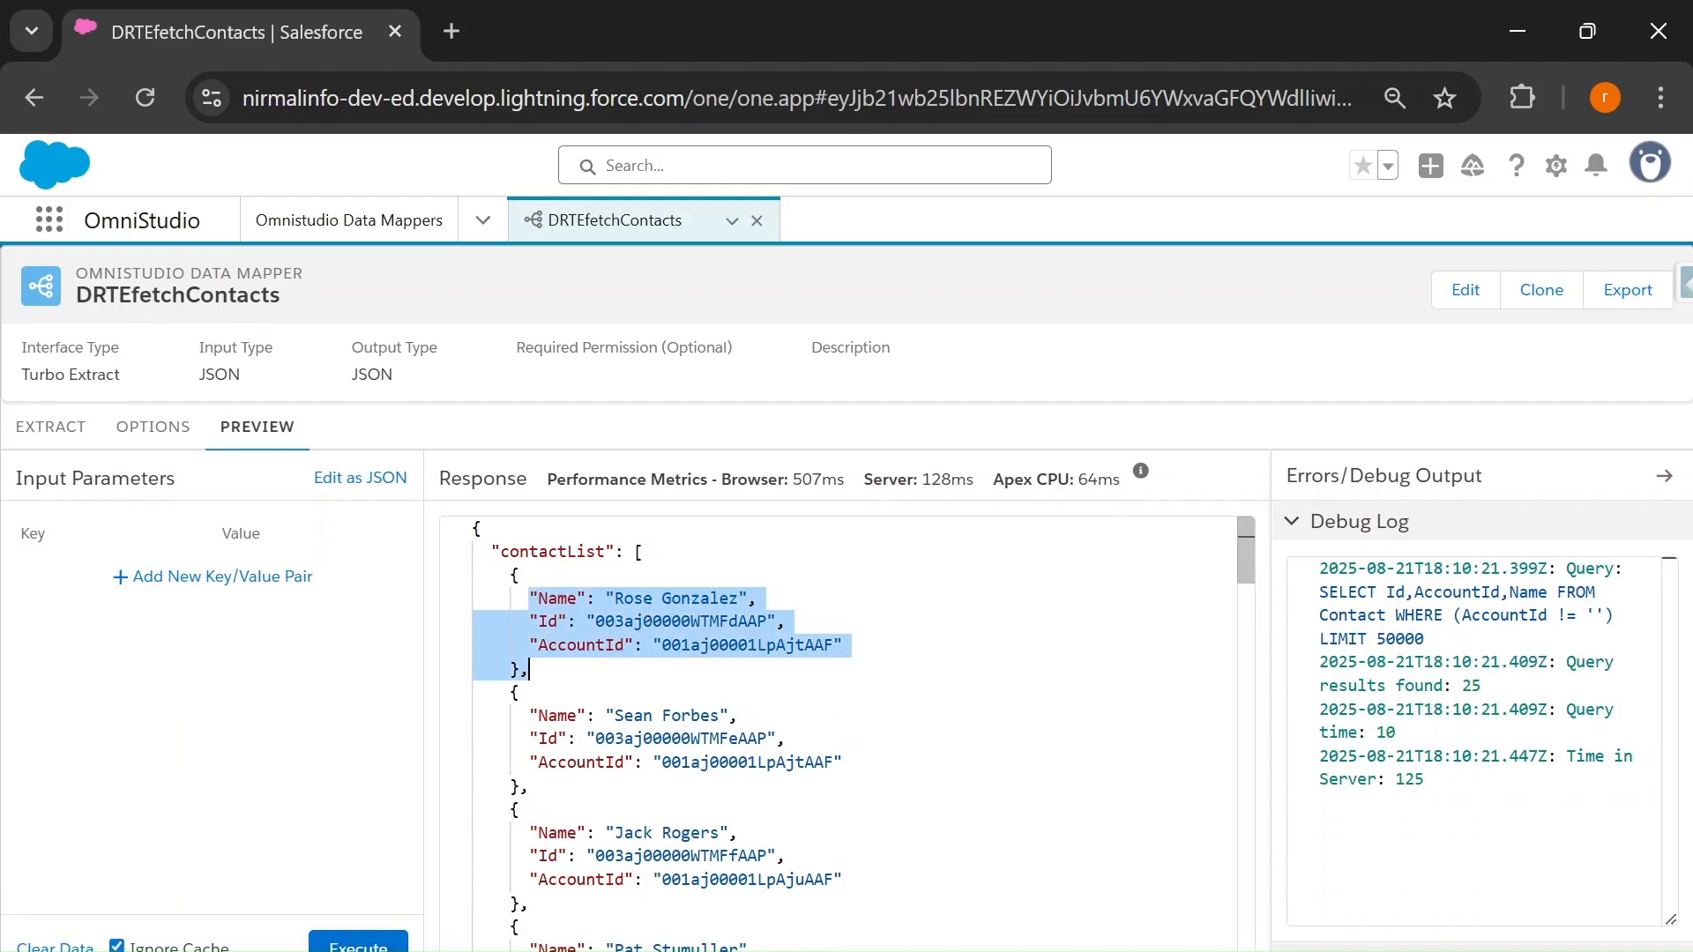
pyautogui.doubleClick(553, 551)
# - Check the extract output path against the preview response, and examine the SOQL query and result count in the debug log
pyautogui.click(51, 427)
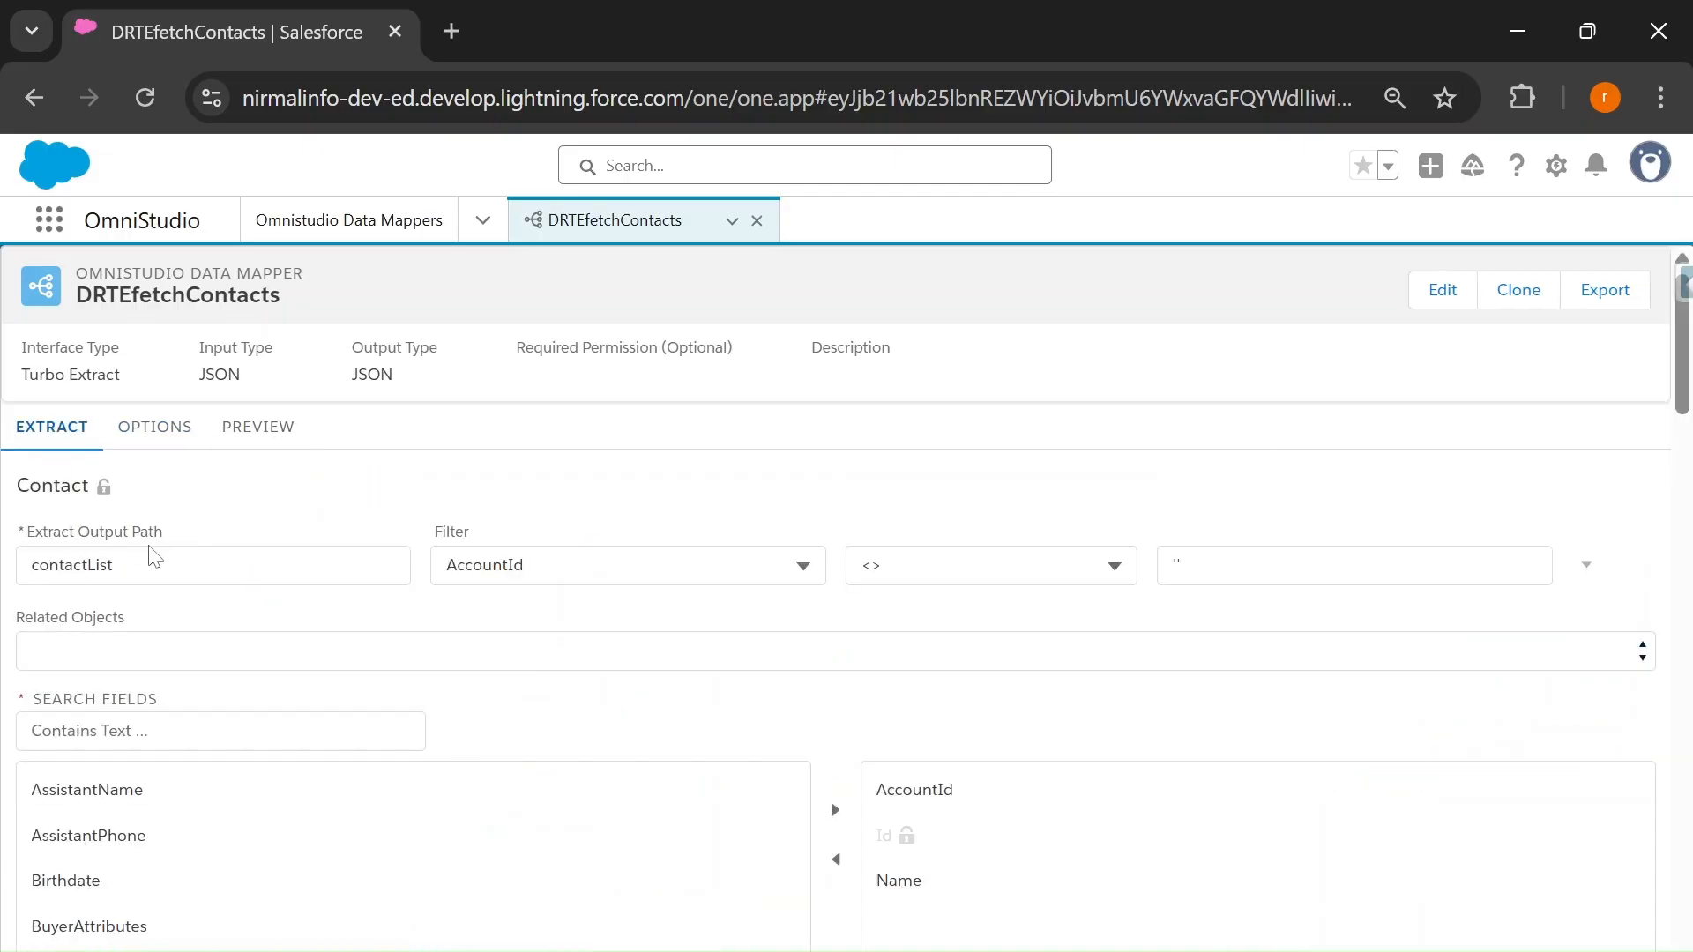
pyautogui.click(253, 430)
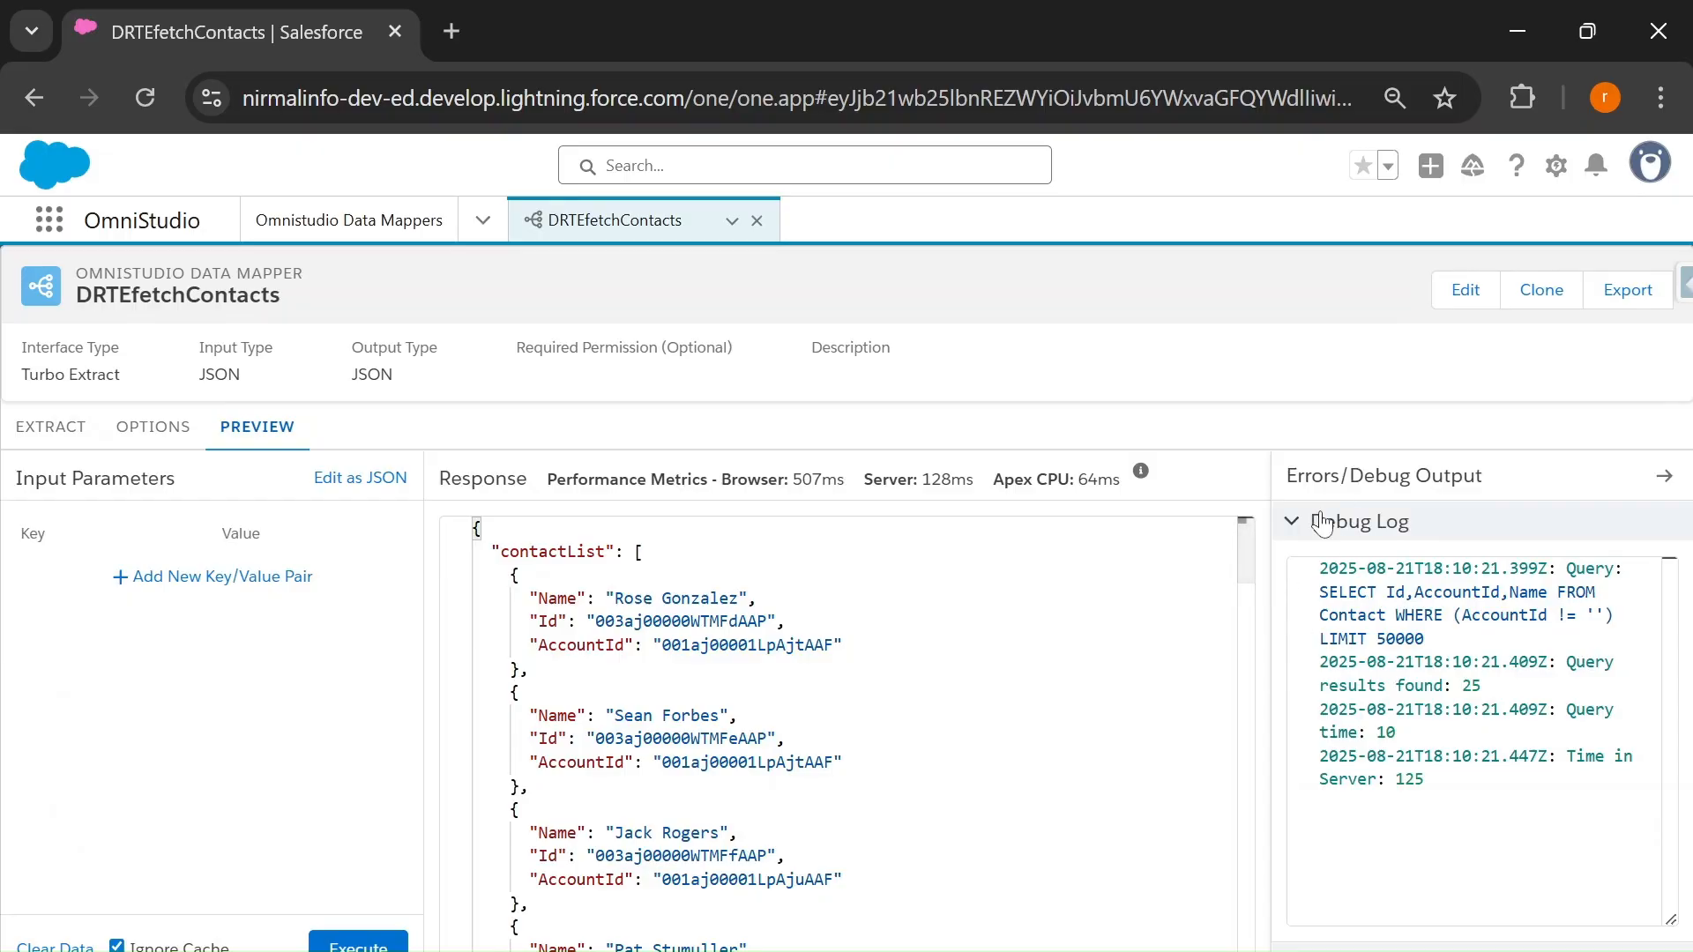
pyautogui.click(1311, 604)
pyautogui.moveTo(1424, 638); pyautogui.dragTo(1320, 592)
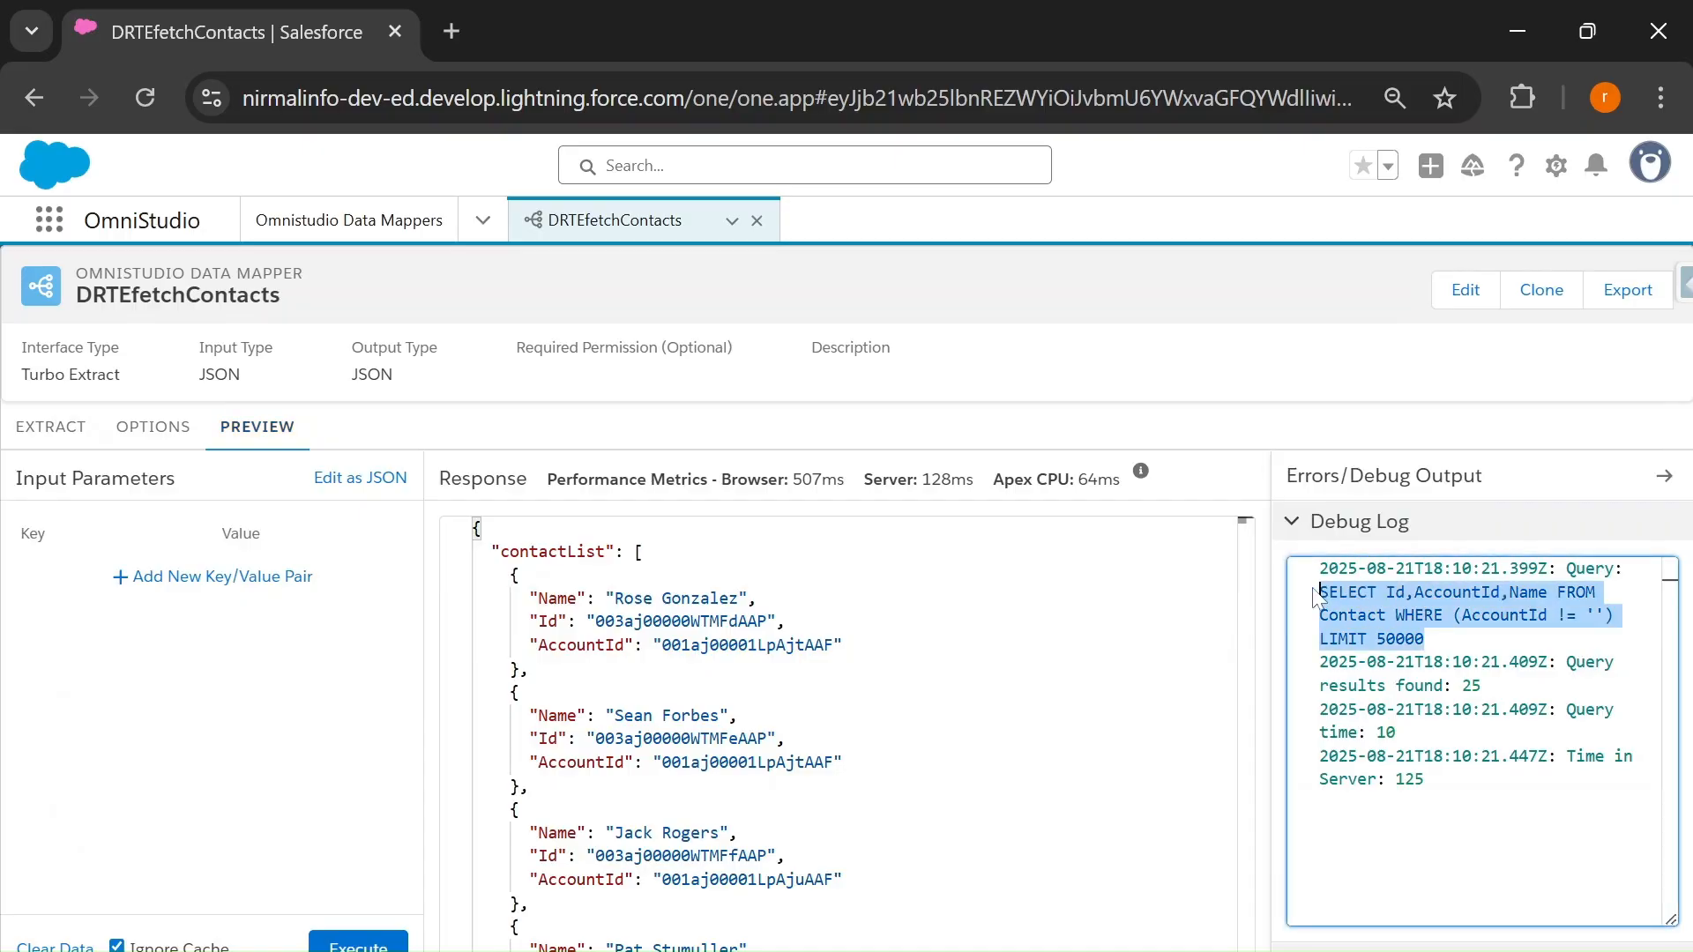
pyautogui.doubleClick(1471, 685)
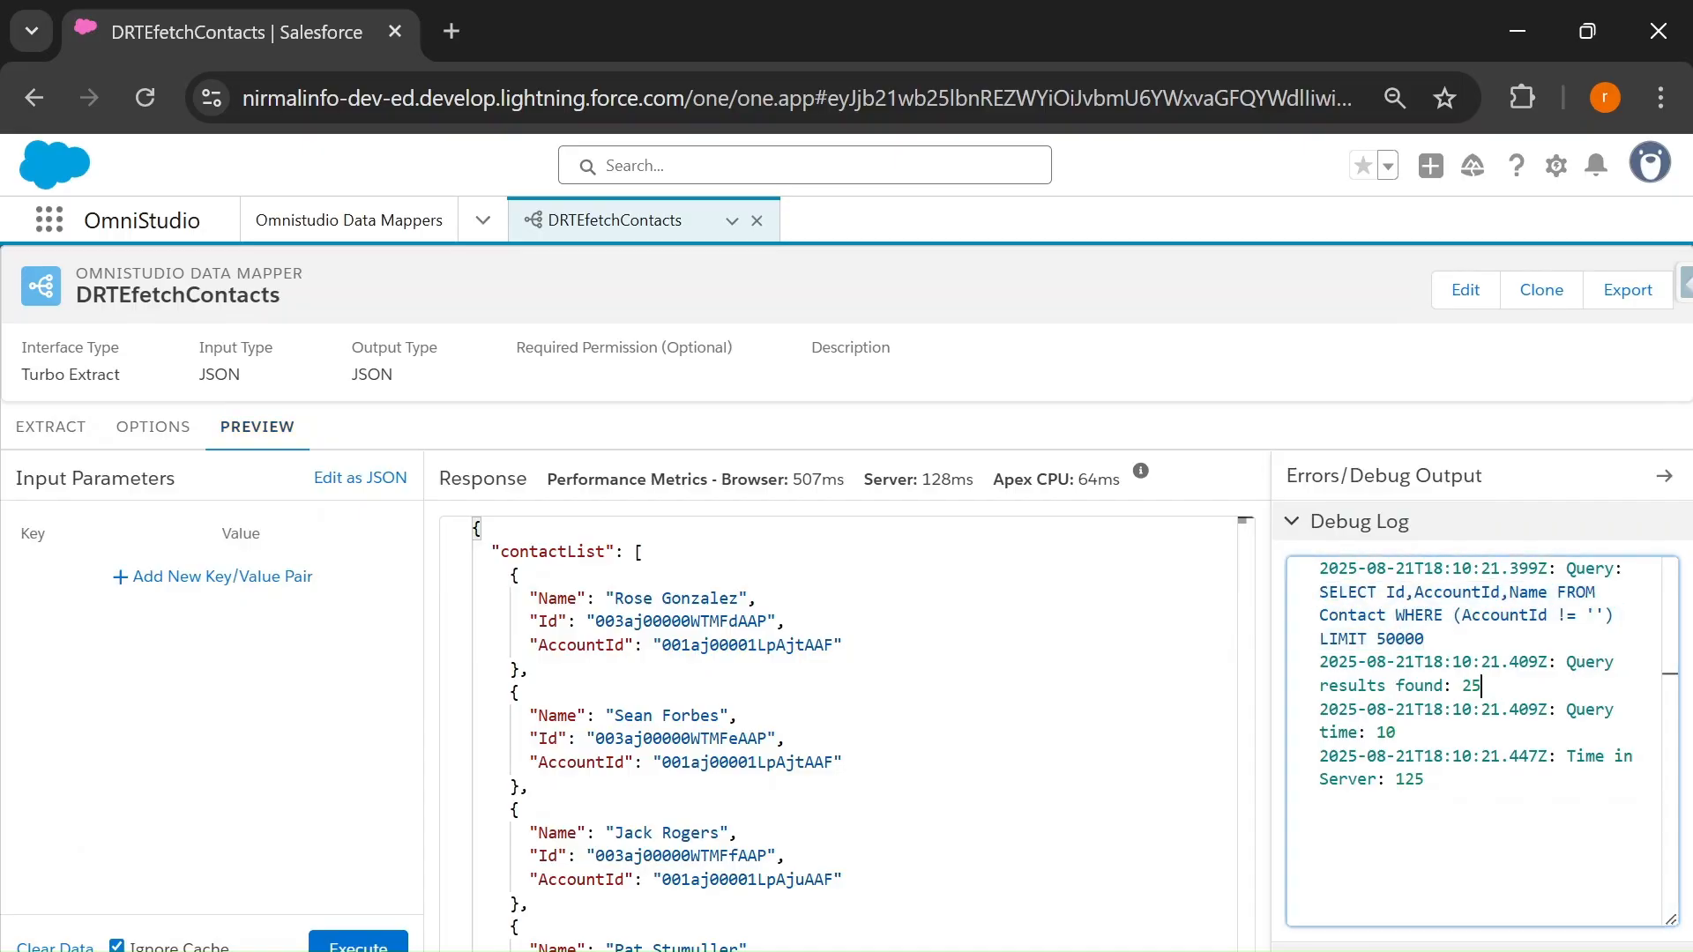
# - Change the AccountId filter value to '$Vlocity.null' and execute the preview again
pyautogui.click(64, 434)
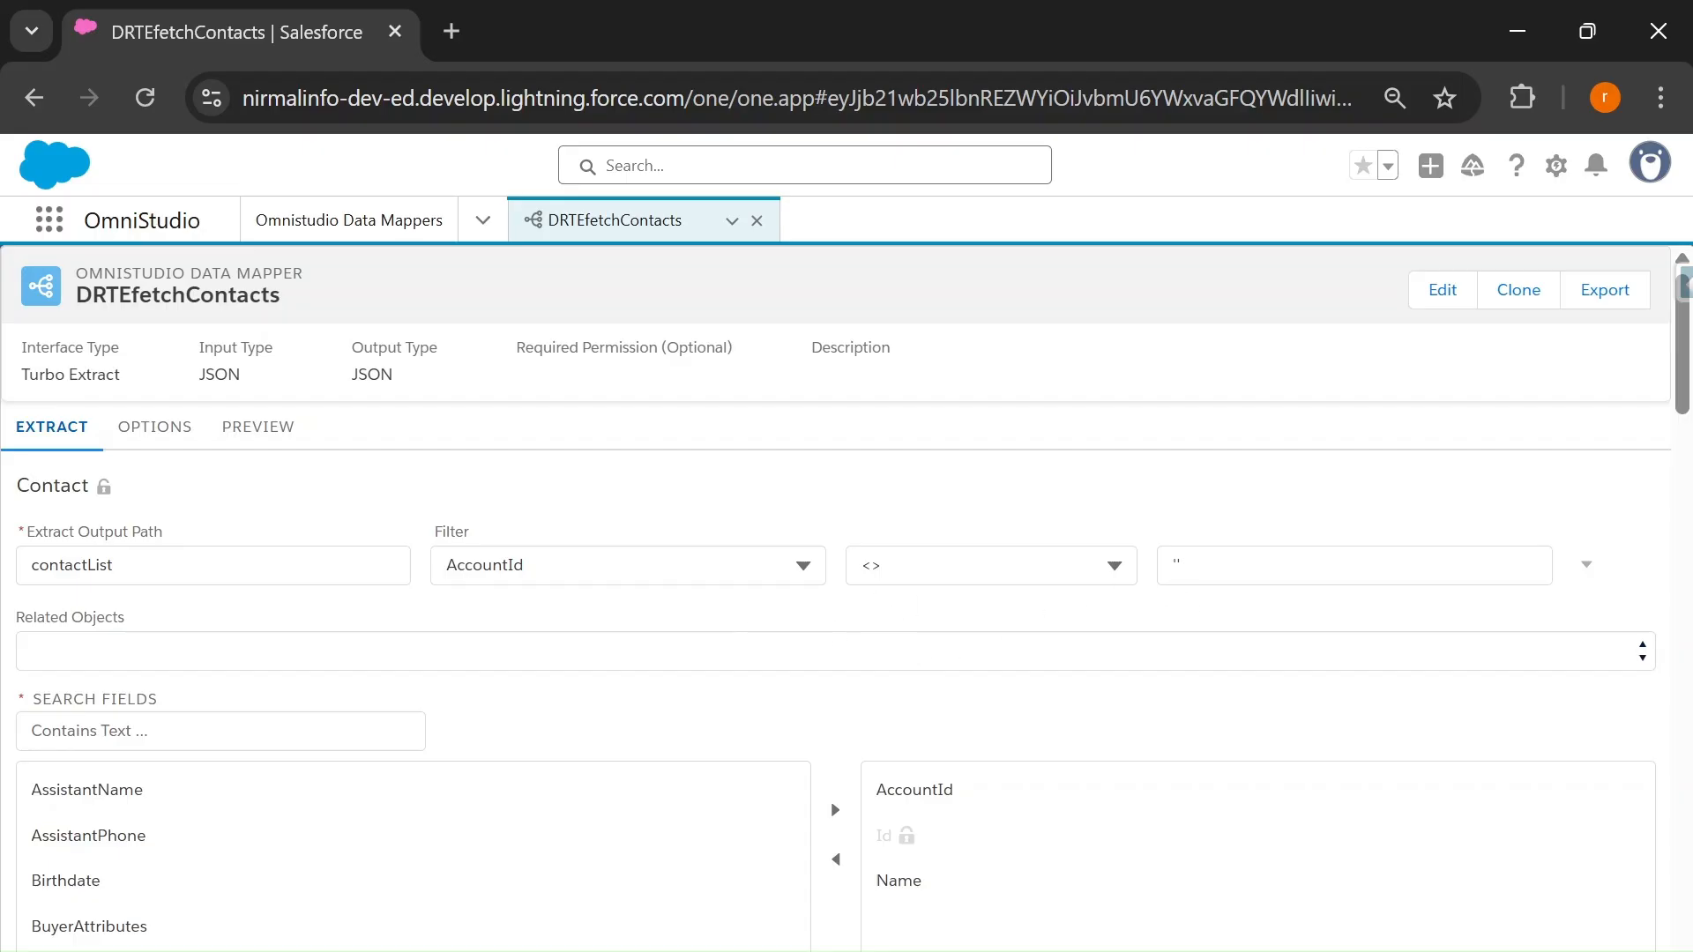
pyautogui.click(1223, 571)
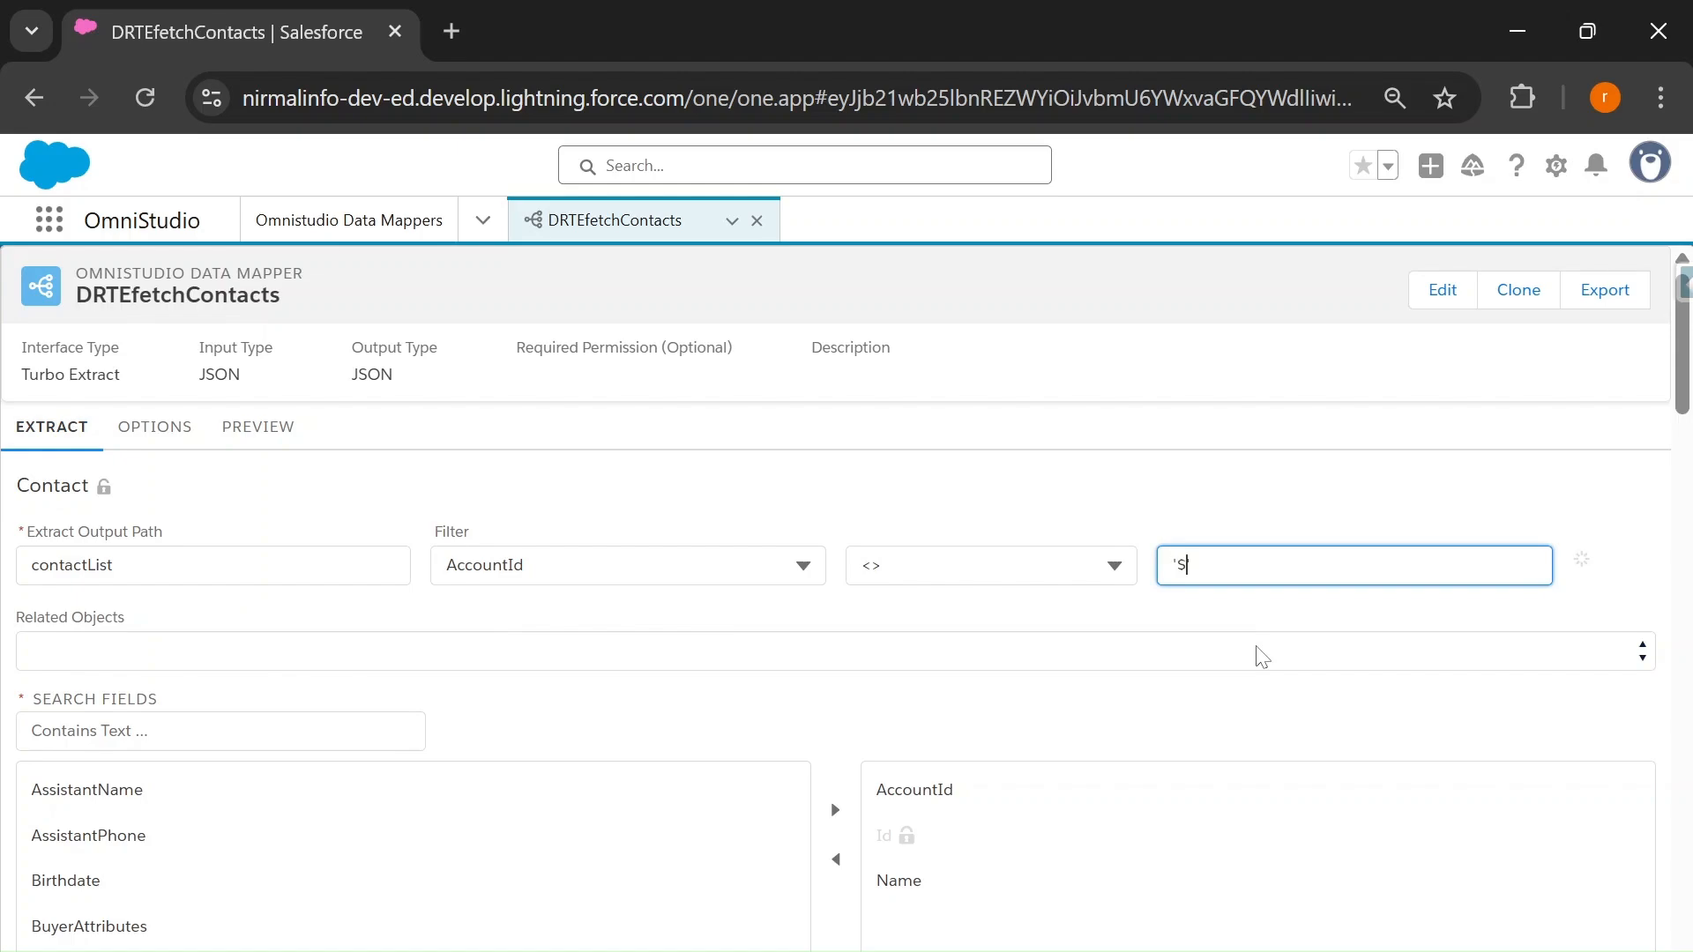
pyautogui.write("'SVlocity.null'")
pyautogui.click(267, 430)
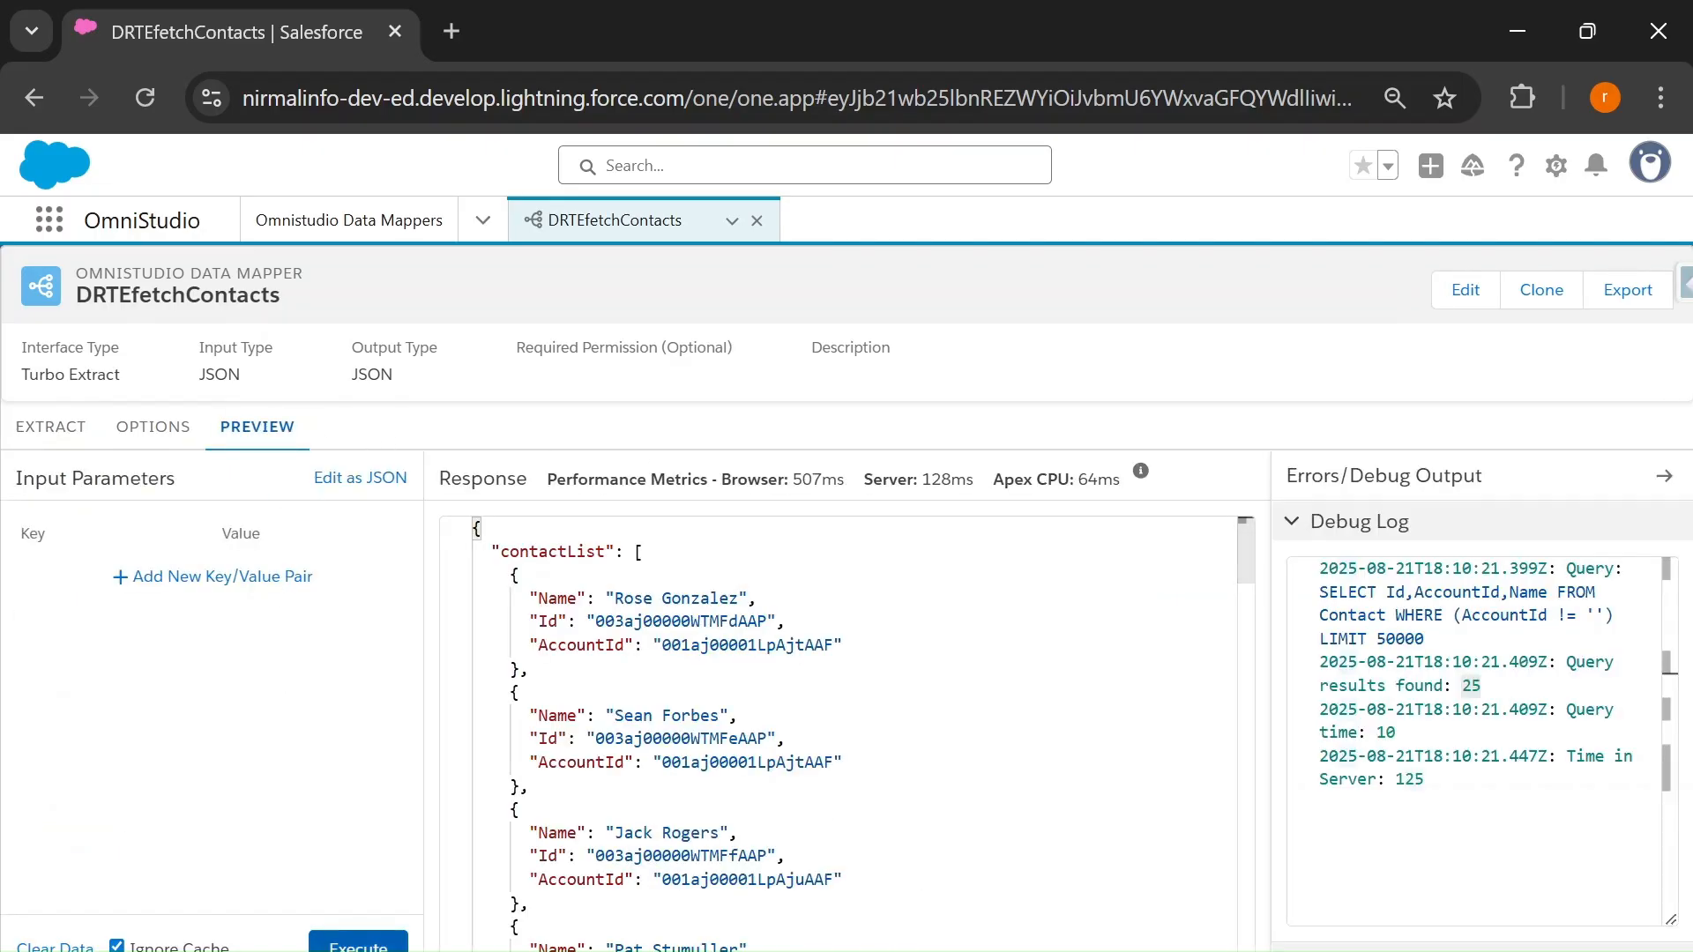
pyautogui.click(354, 943)
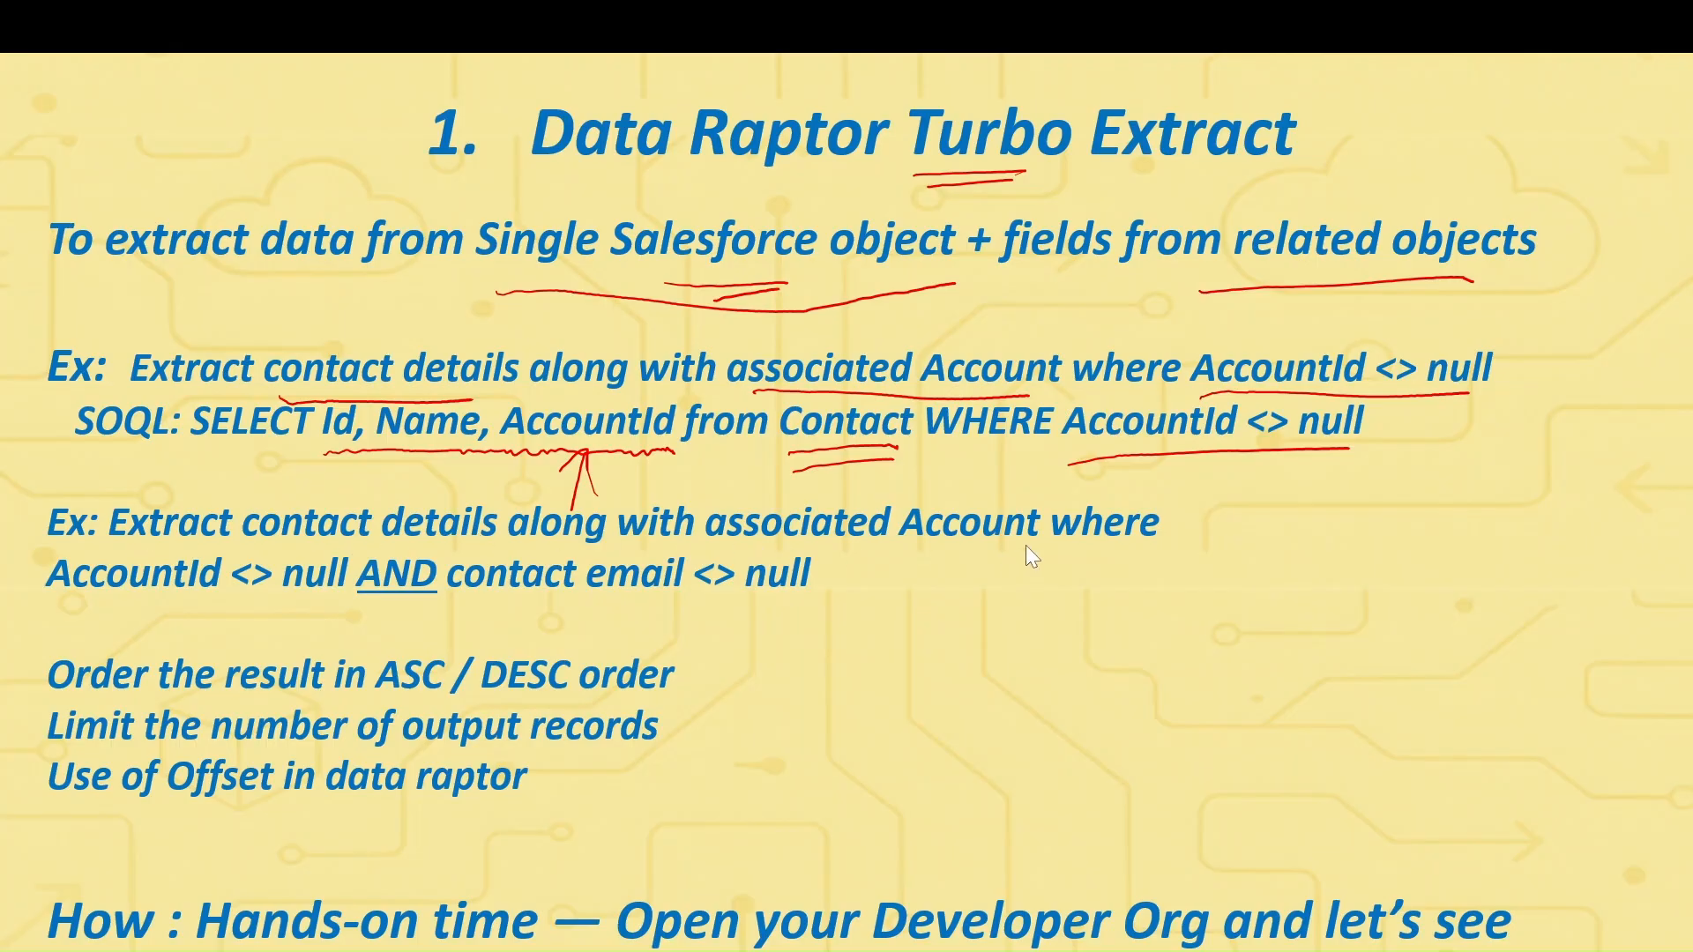
pyautogui.moveTo(318, 546); pyautogui.dragTo(351, 545)
pyautogui.moveTo(953, 546); pyautogui.dragTo(999, 546)
pyautogui.moveTo(156, 606); pyautogui.dragTo(207, 607)
pyautogui.moveTo(467, 603); pyautogui.dragTo(665, 608)
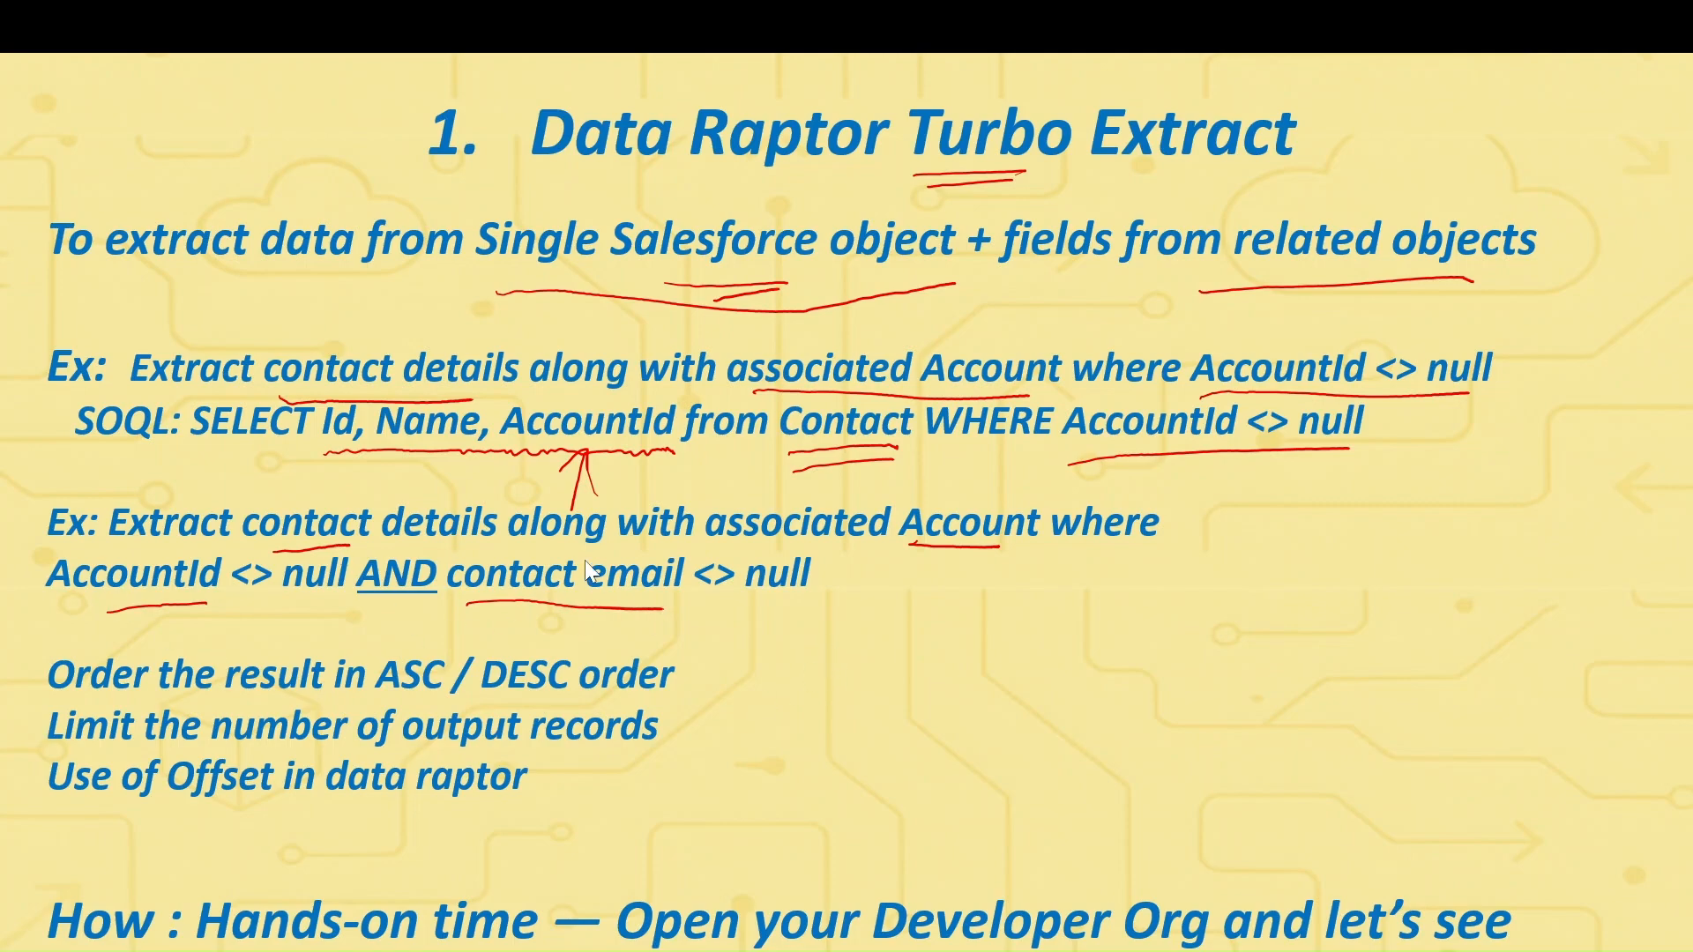
pyautogui.hotkey('alt', 'Tab')
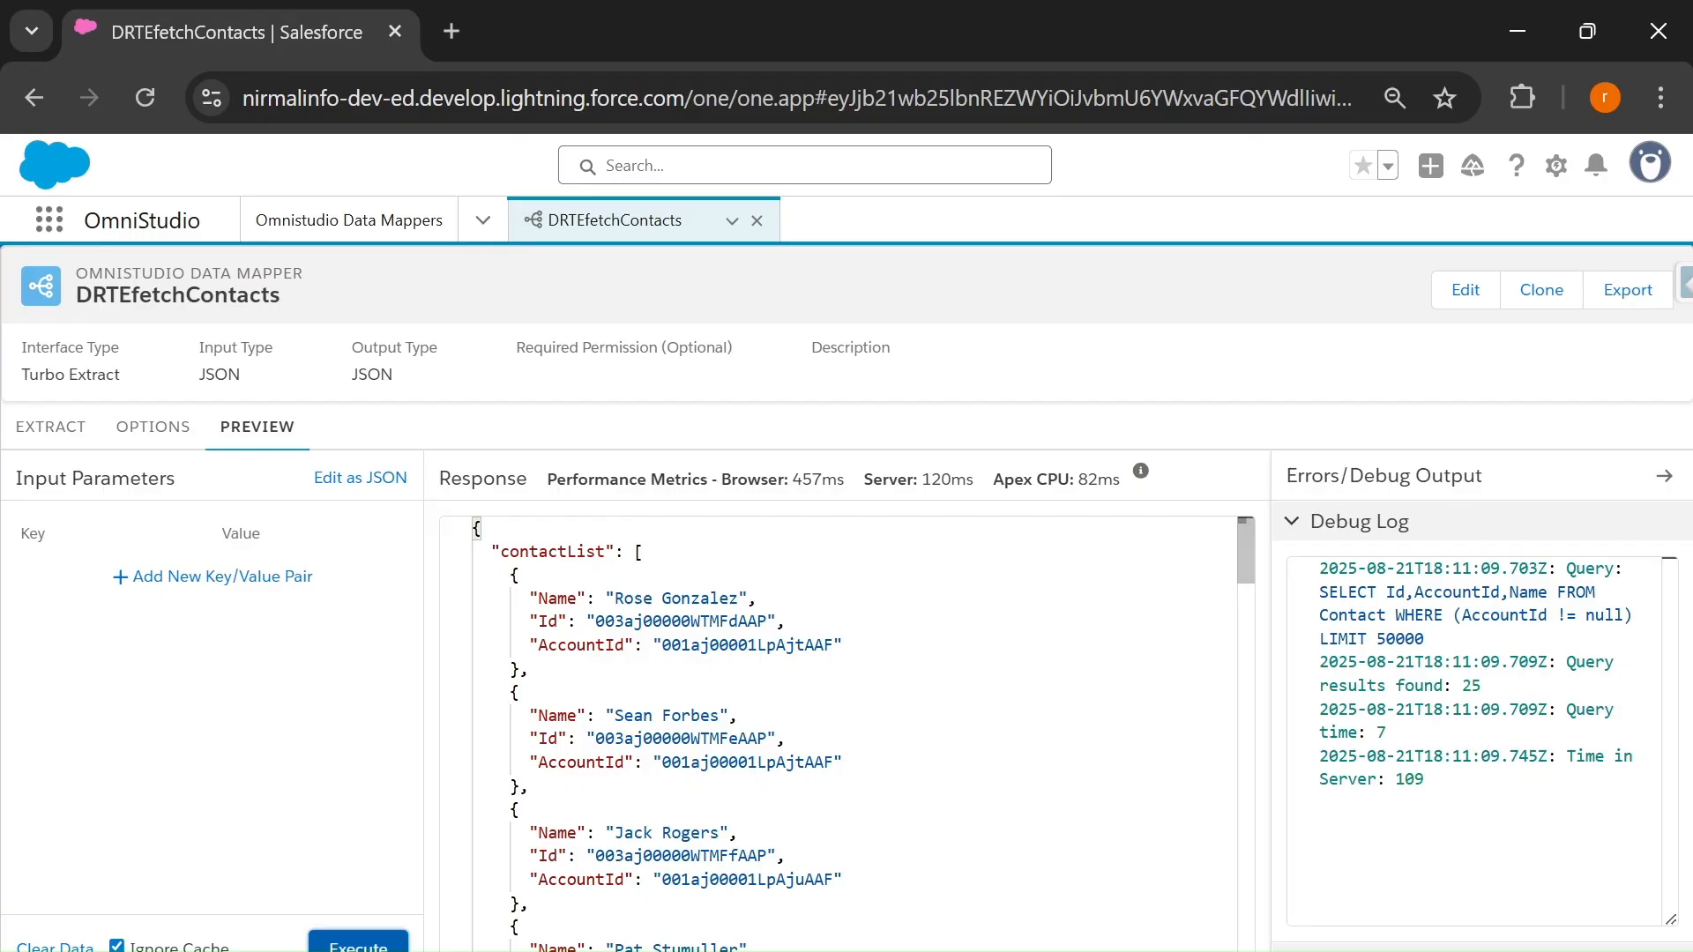
# - Add an AND condition on the Email field to the Contact extract filter
pyautogui.click(32, 435)
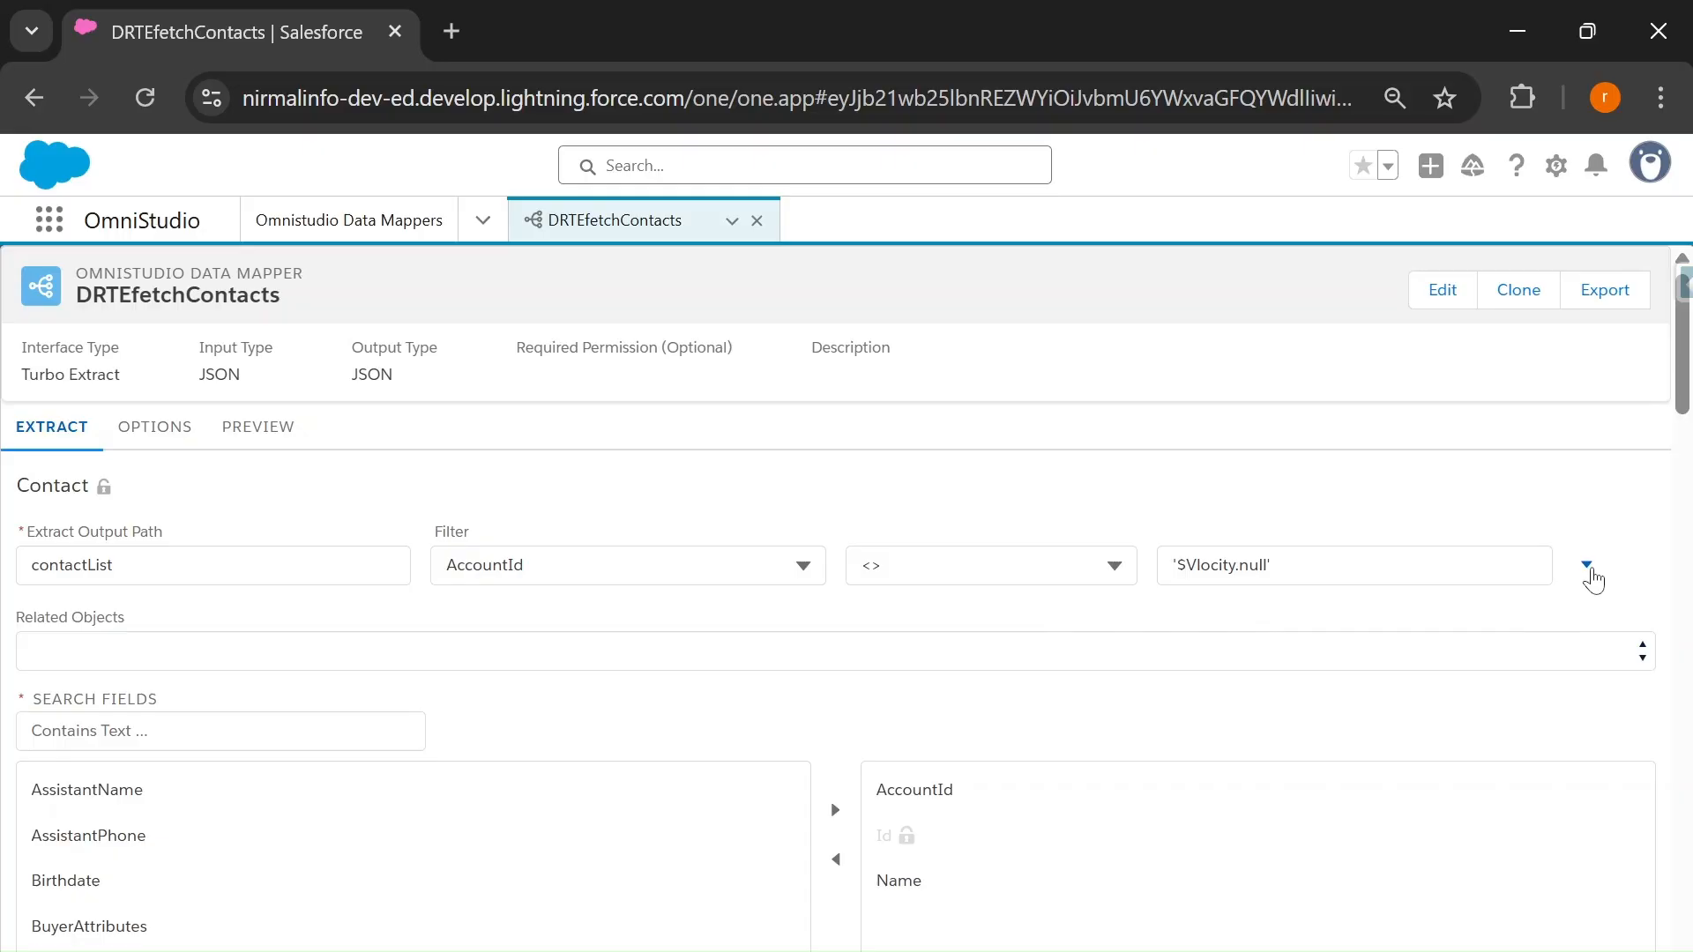
pyautogui.click(1587, 569)
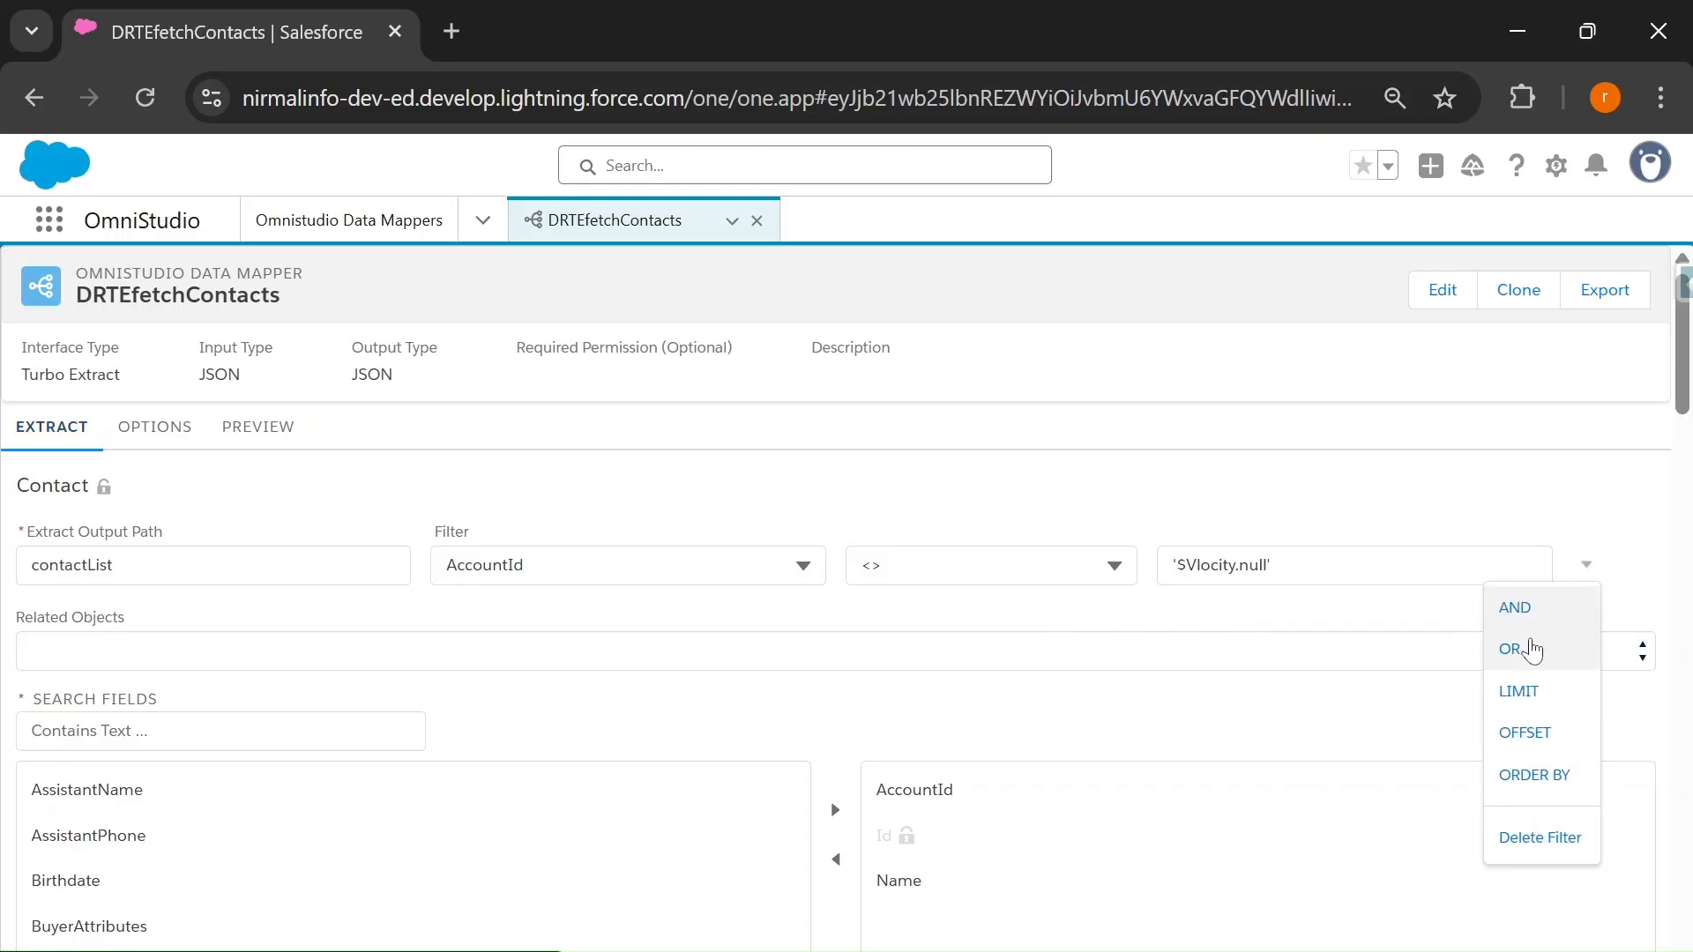
pyautogui.click(1529, 613)
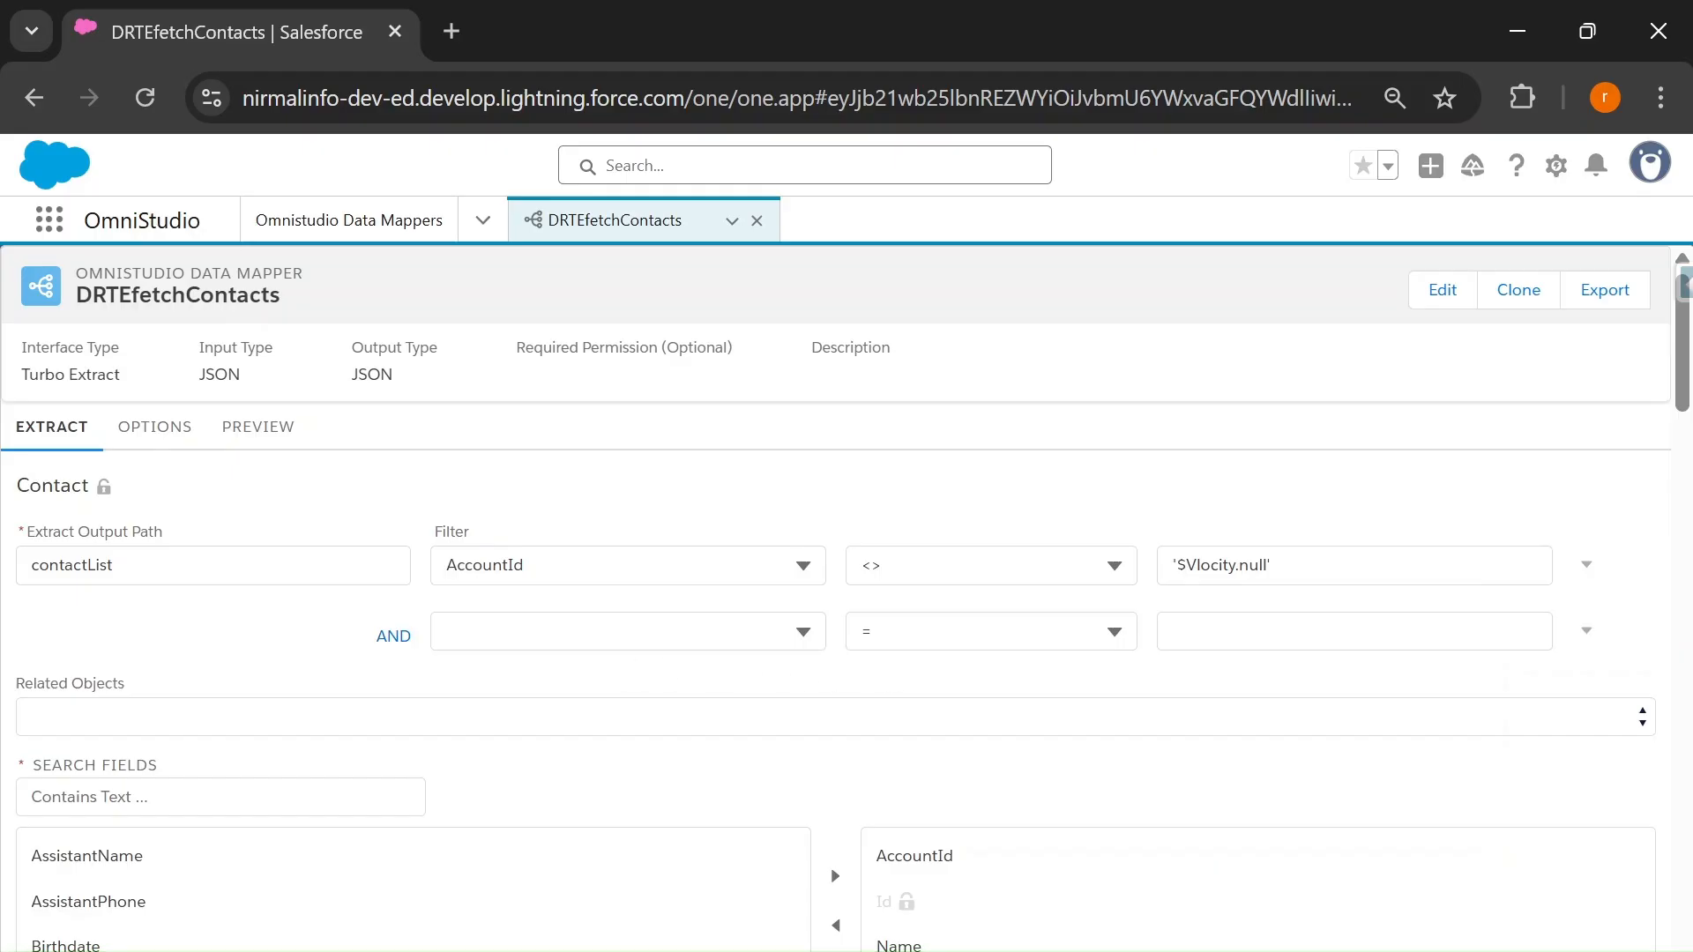
pyautogui.click(606, 638)
pyautogui.write('email')
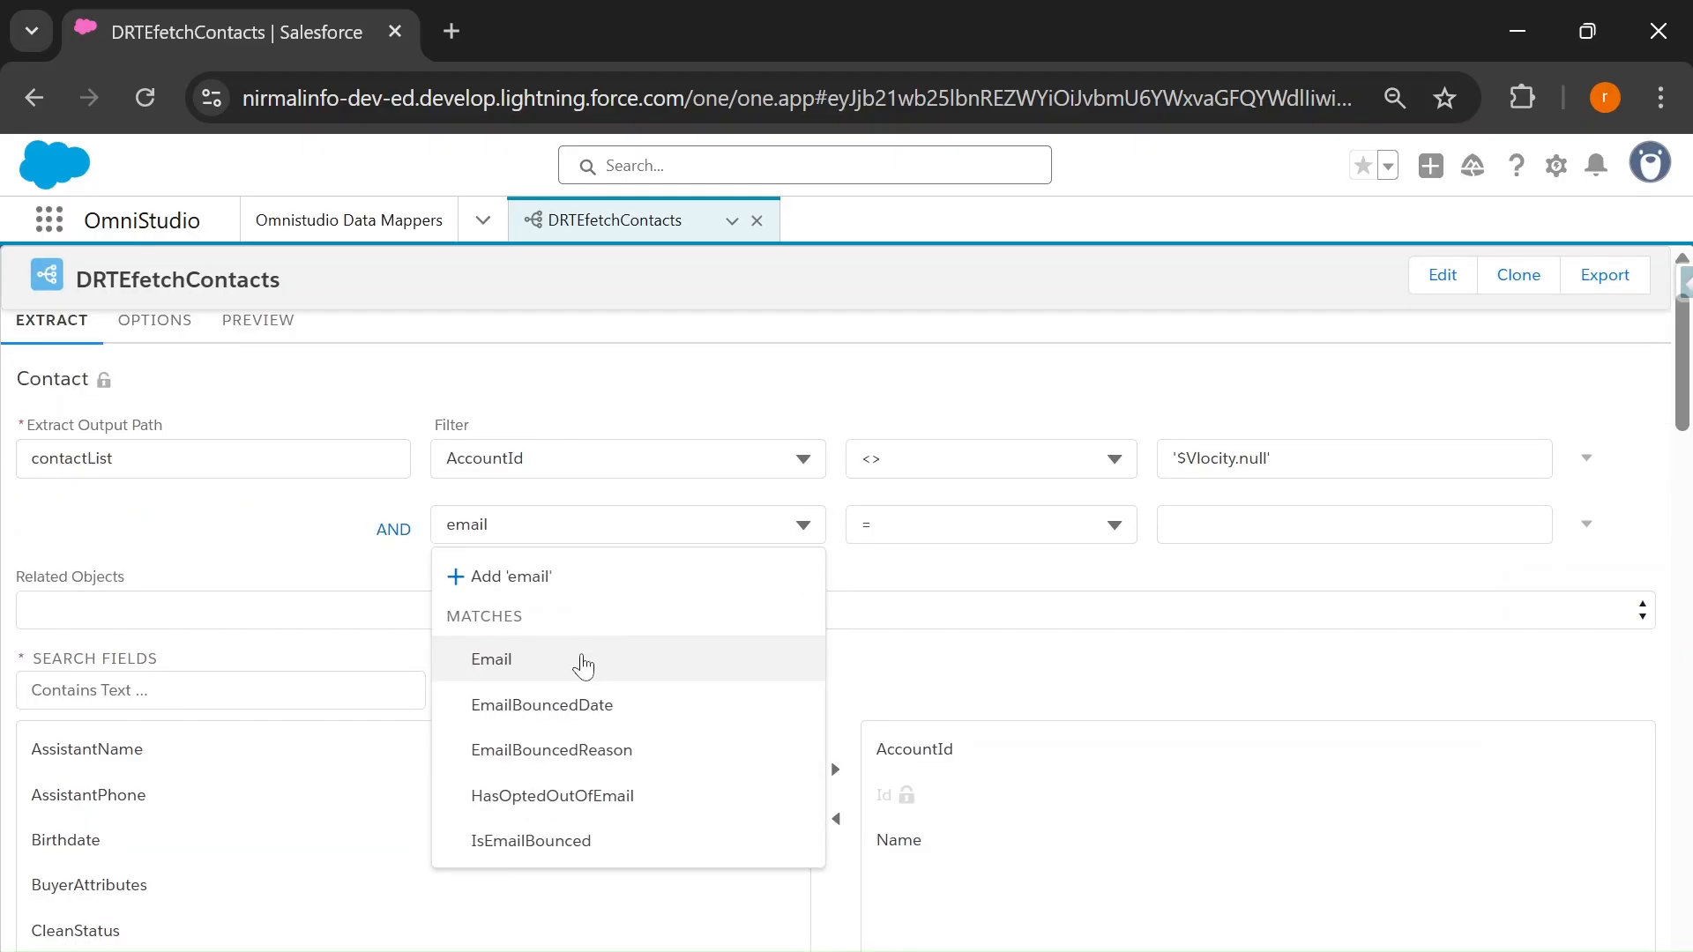
pyautogui.click(607, 653)
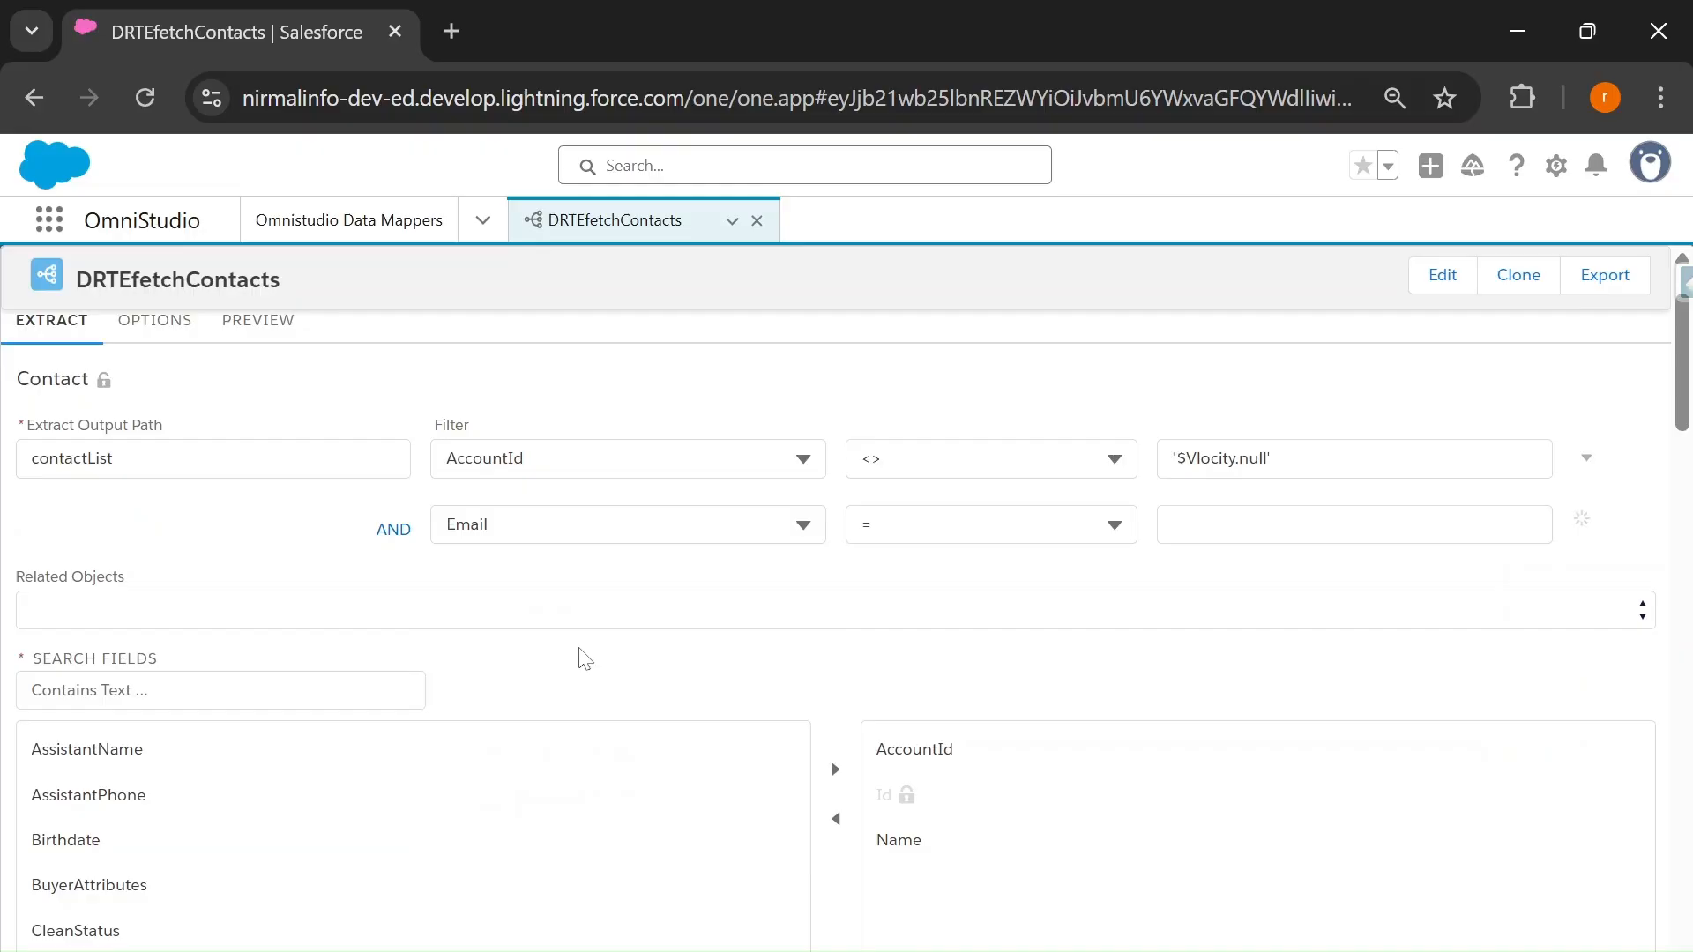
# - Set the Email filter condition to the <> operator with the value '$Vlocity.null'
pyautogui.click(875, 529)
pyautogui.click(923, 657)
pyautogui.press('Tab')
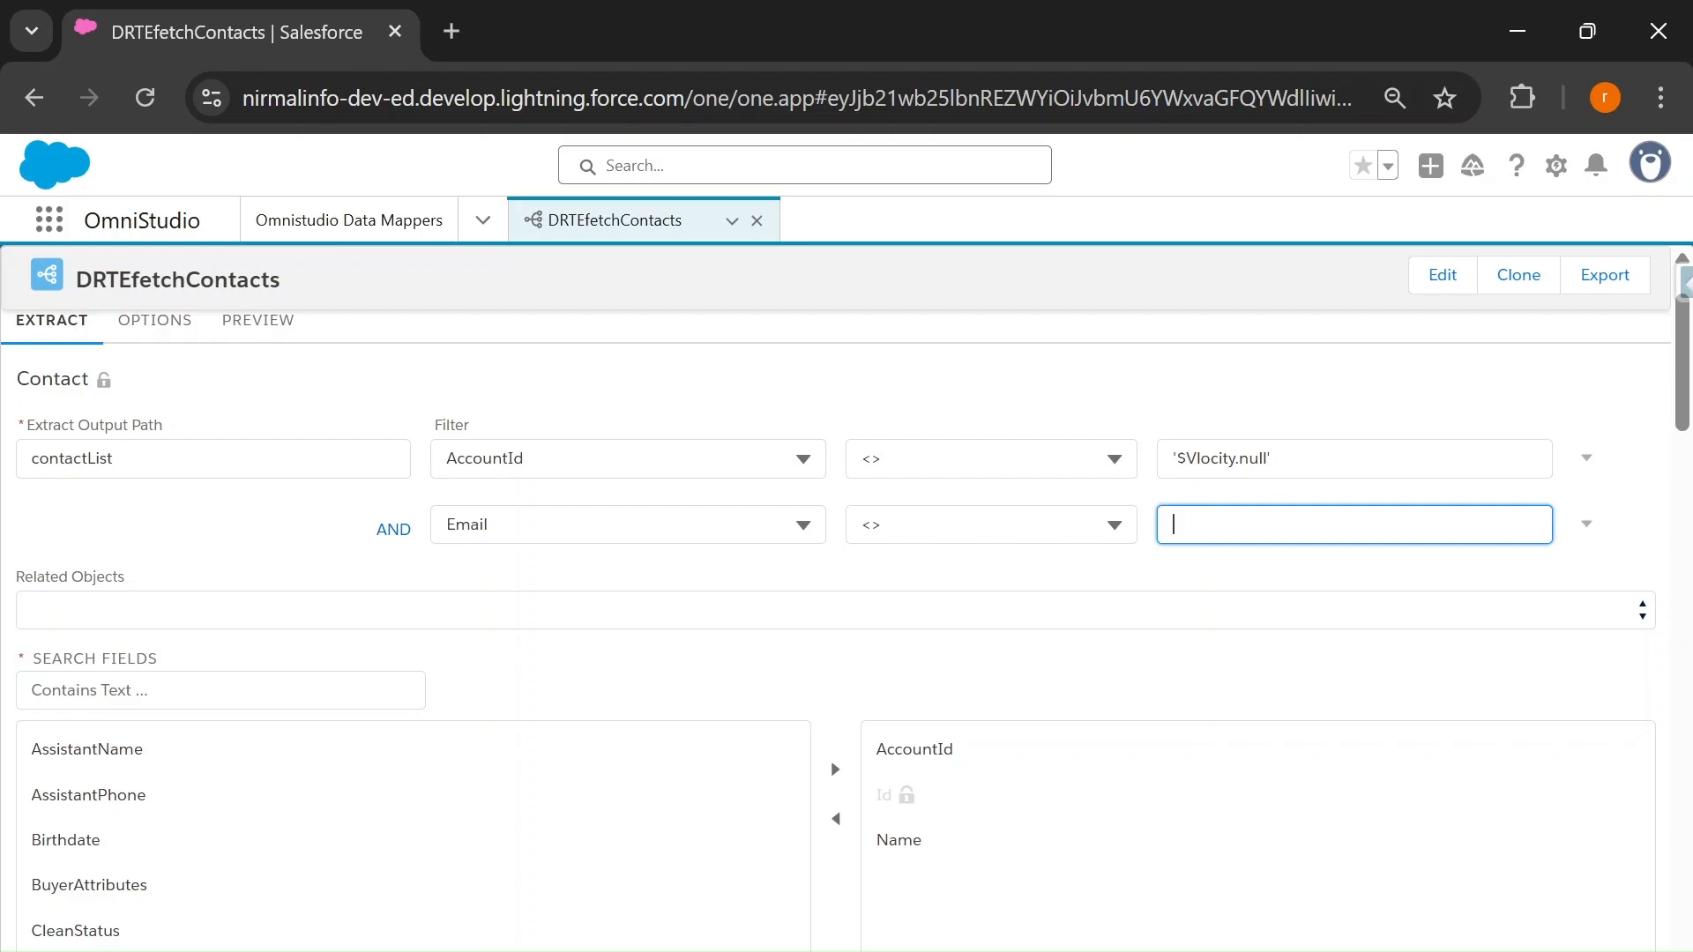
pyautogui.hotkey('shift', 'Tab')
pyautogui.hotkey('ctrl', 'c')
pyautogui.press('Tab')
pyautogui.hotkey('ctrl', 'v')
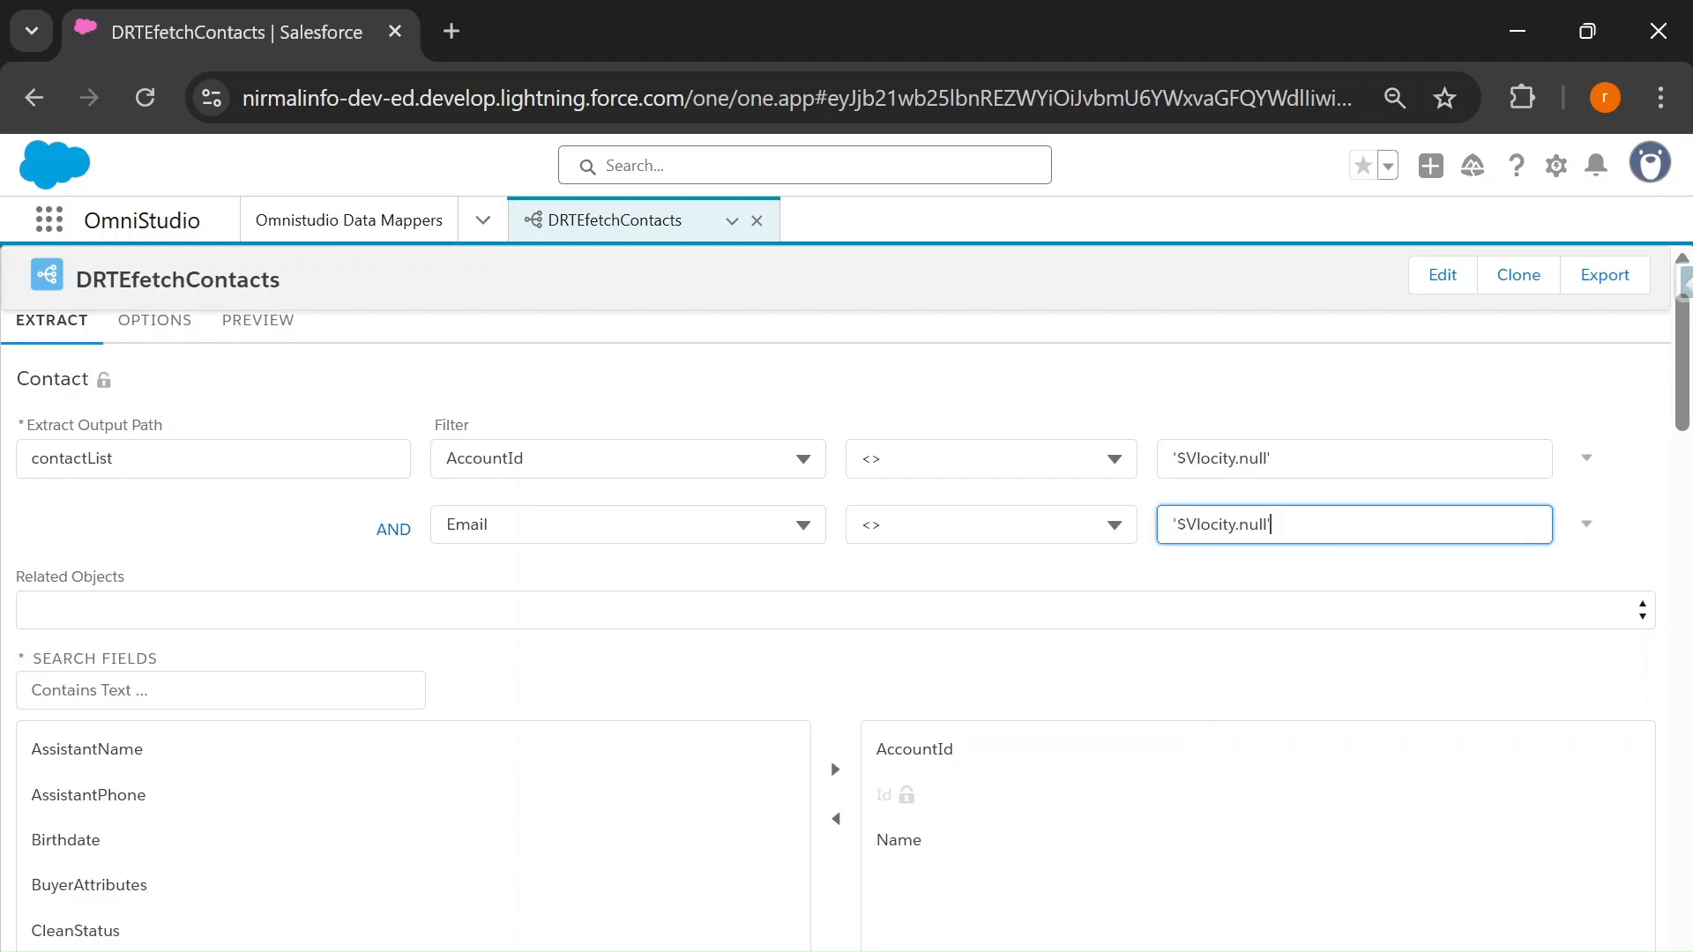
# - Execute the data mapper preview with both filter conditions and check the query result count in the debug log
pyautogui.click(240, 328)
pyautogui.moveTo(1482, 686); pyautogui.dragTo(1330, 661)
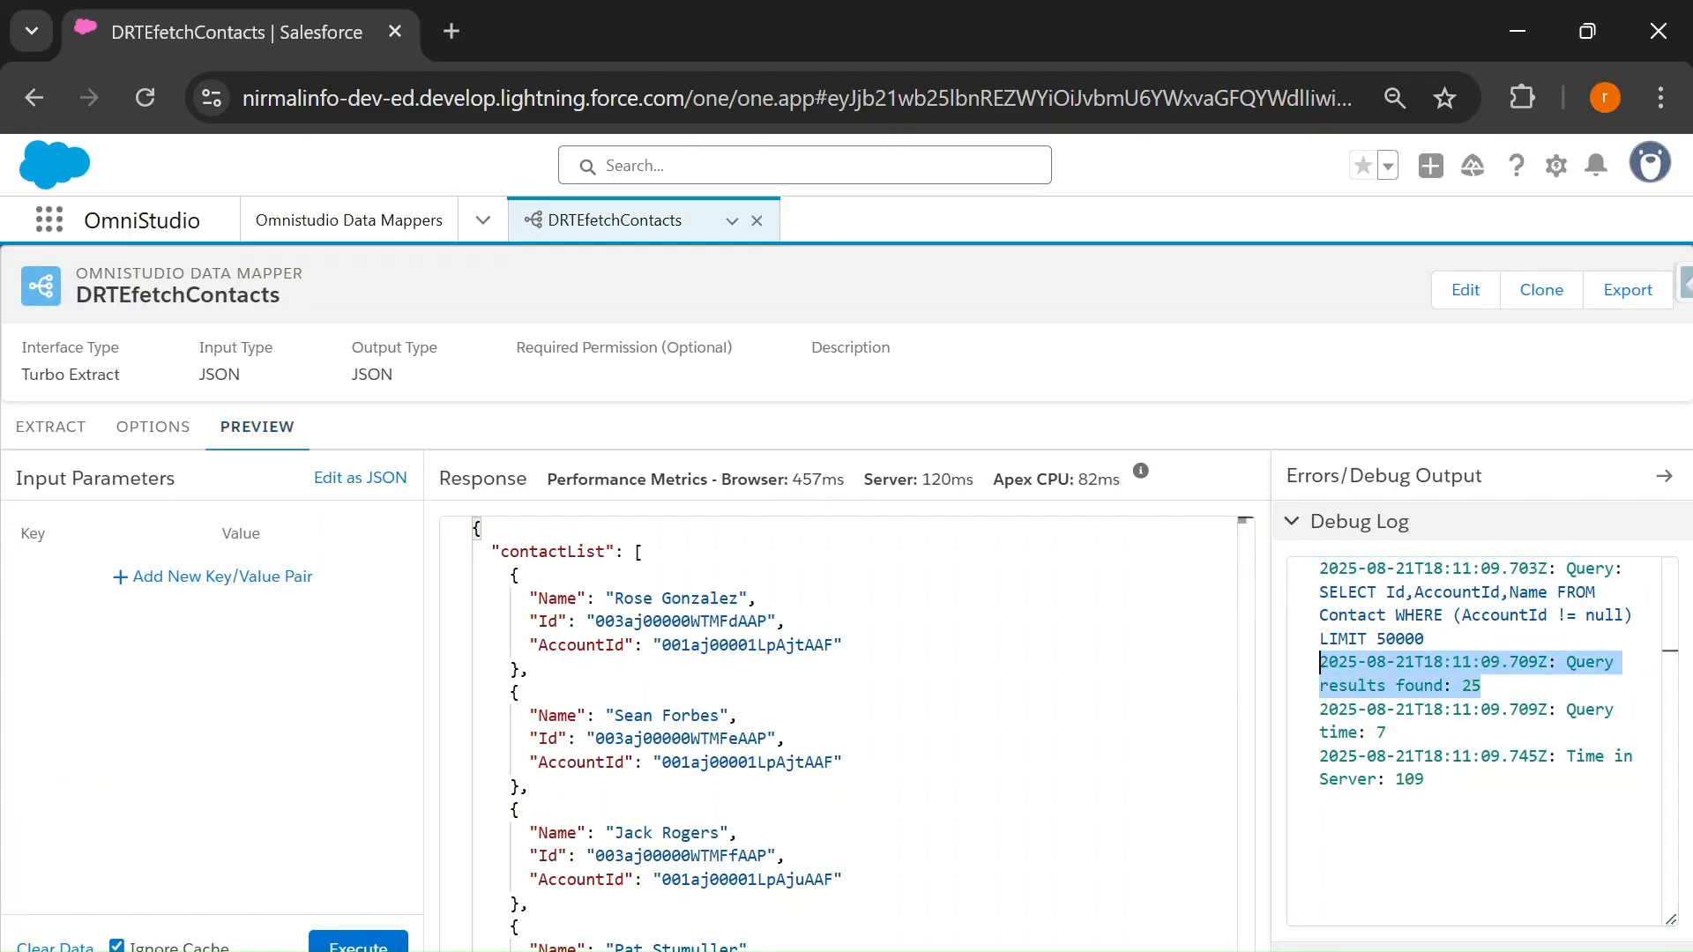
pyautogui.click(362, 946)
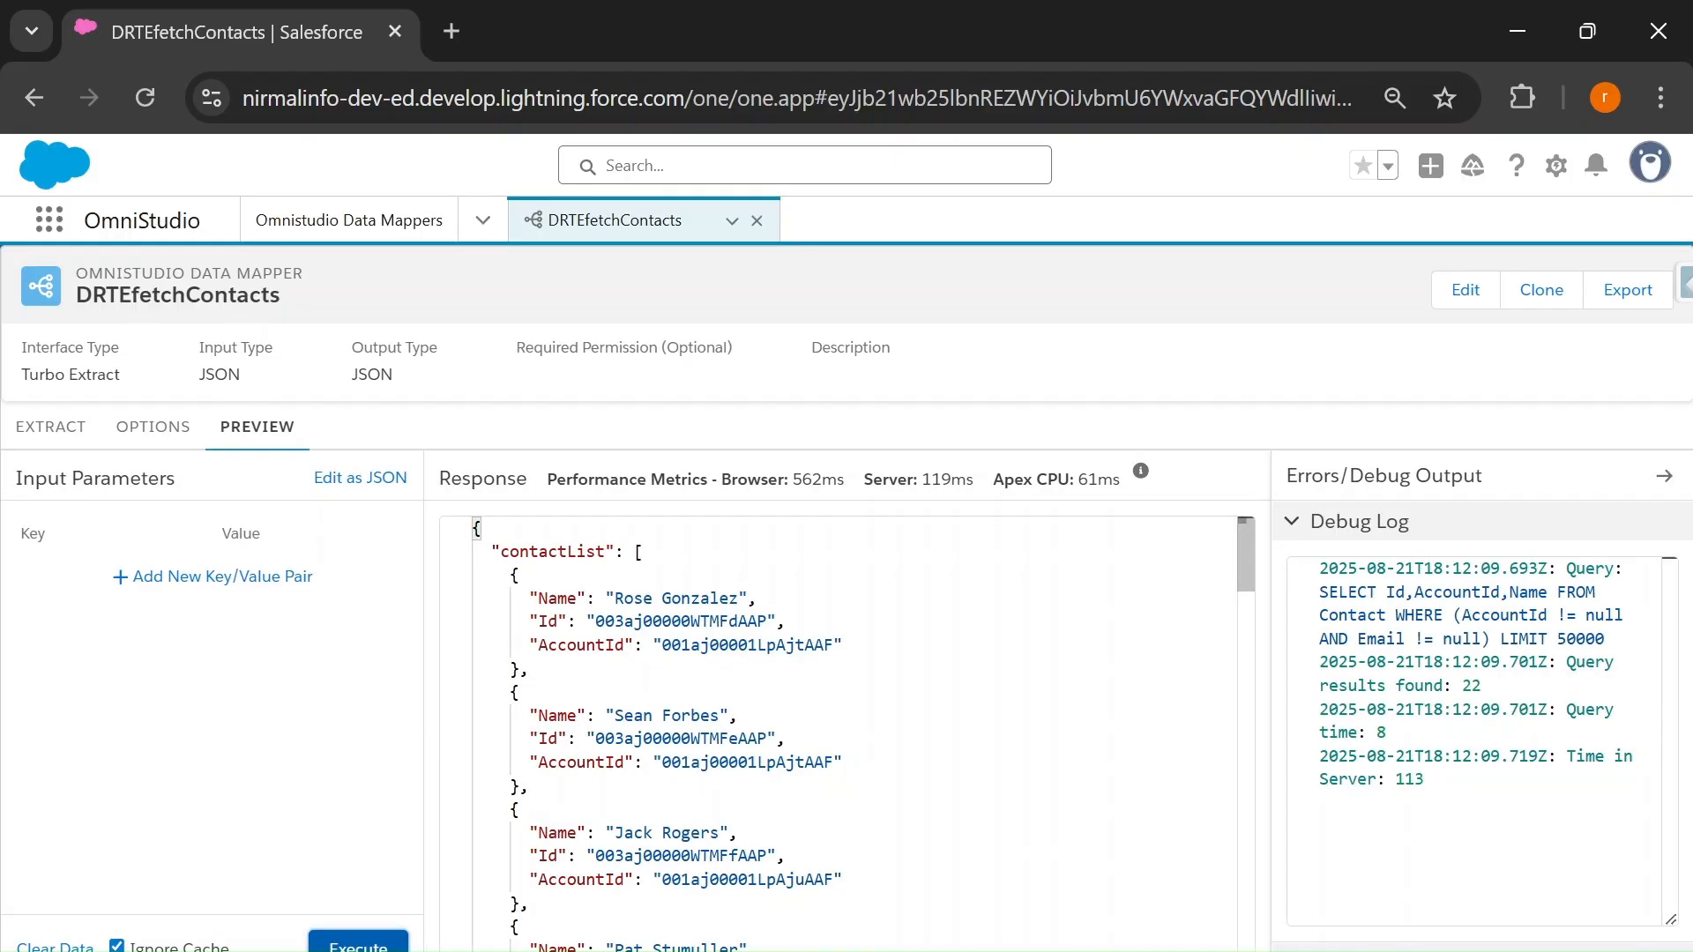
pyautogui.moveTo(1481, 686); pyautogui.dragTo(1330, 663)
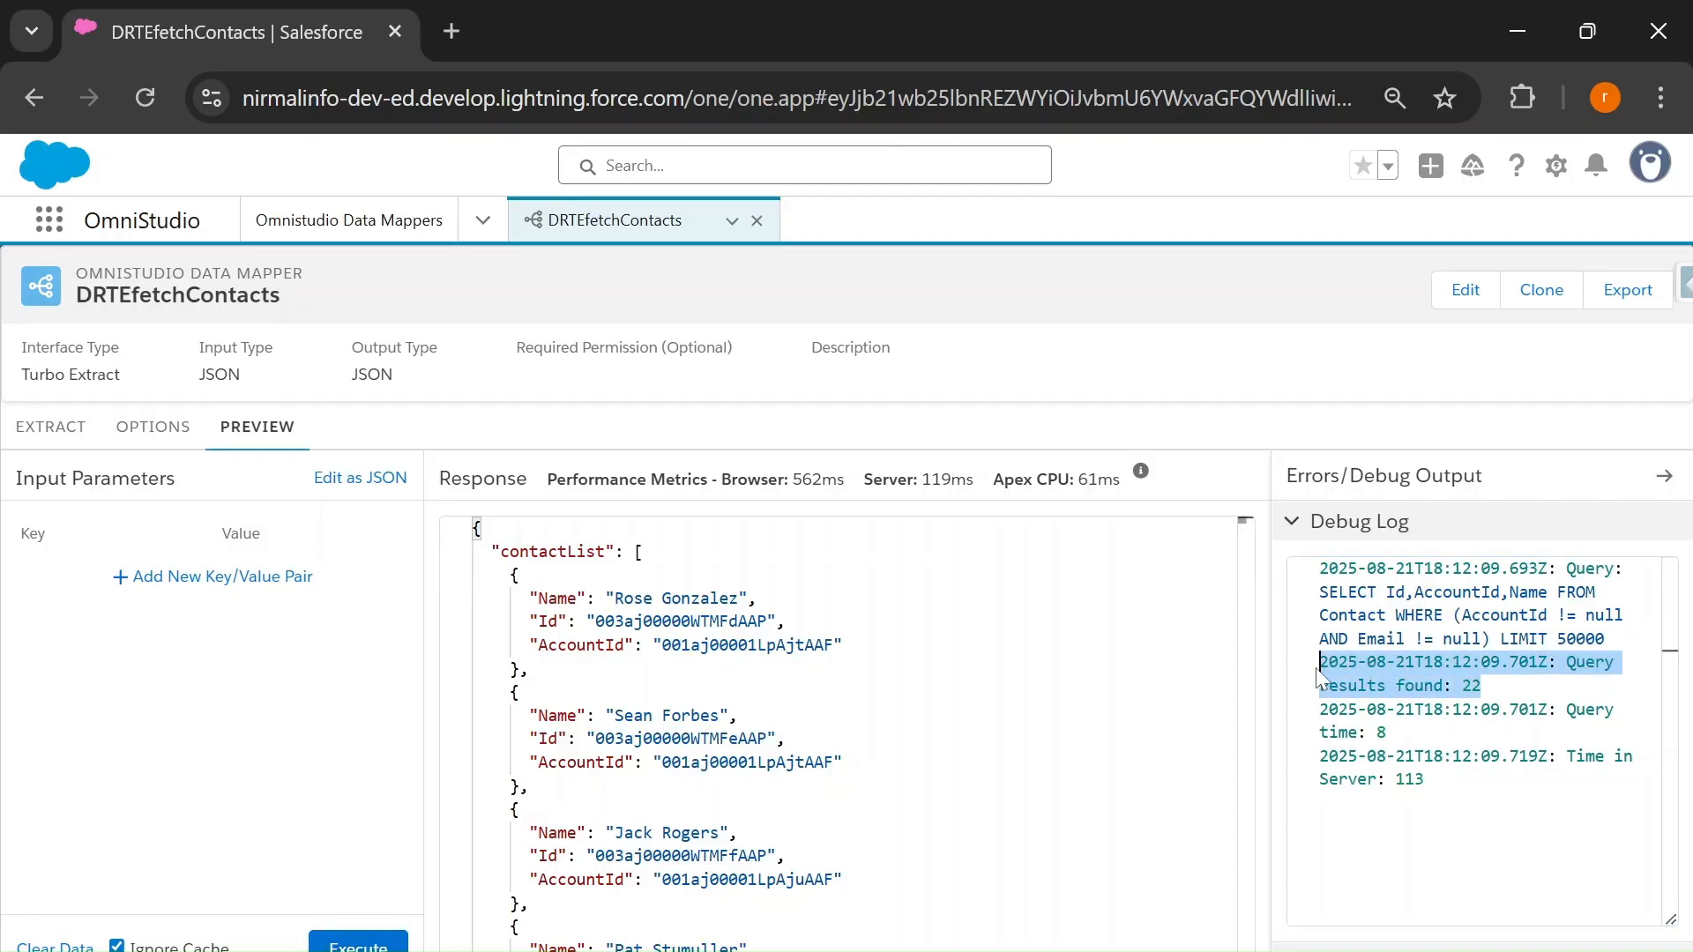
# - Review the ordering, limit and offset requirements on the slide, and examine the order of contact names in the preview response
pyautogui.hotkey('alt', 'Tab')
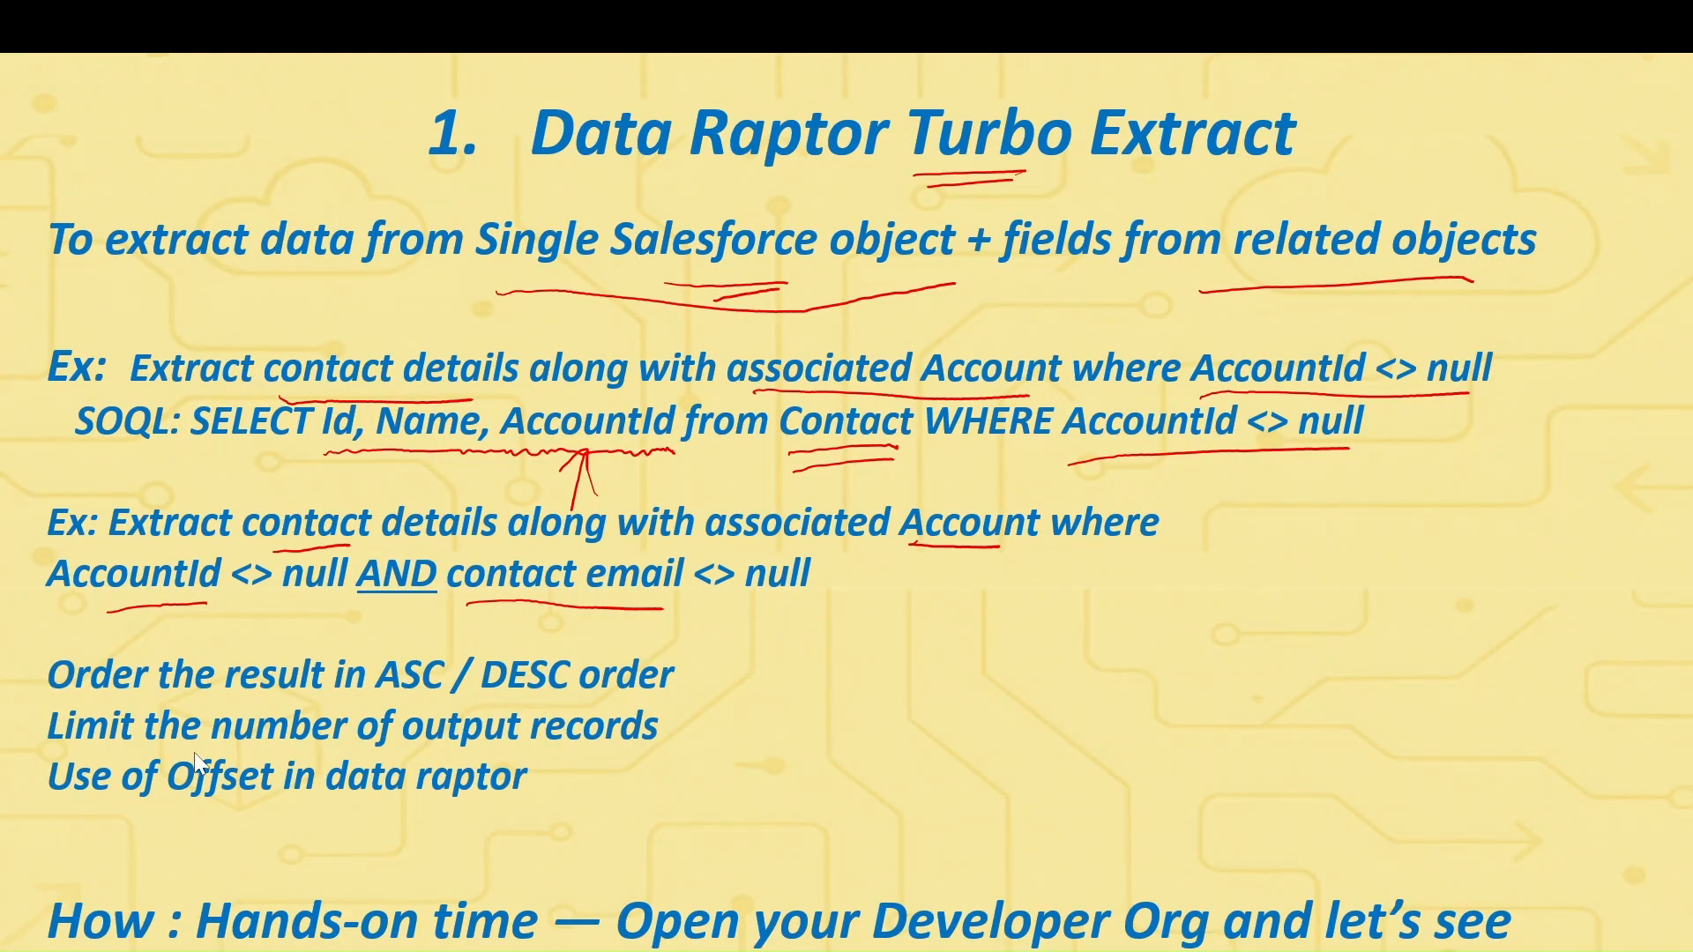
pyautogui.hotkey('alt', 'Tab')
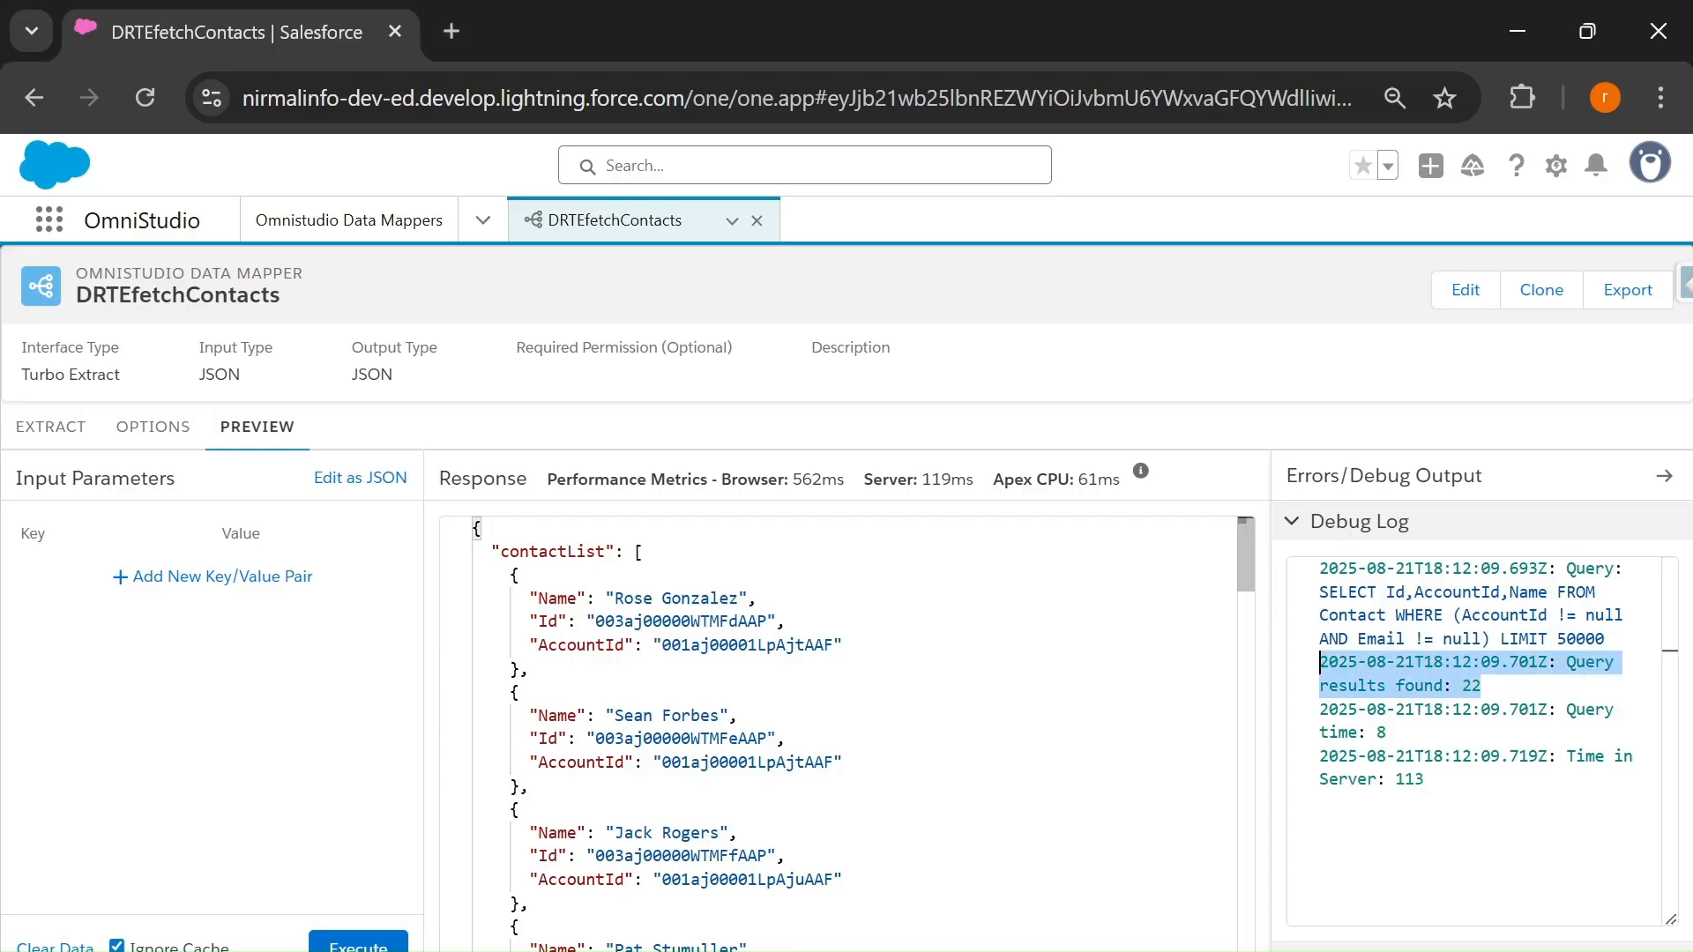
pyautogui.moveTo(535, 599); pyautogui.dragTo(652, 646)
pyautogui.click(681, 715)
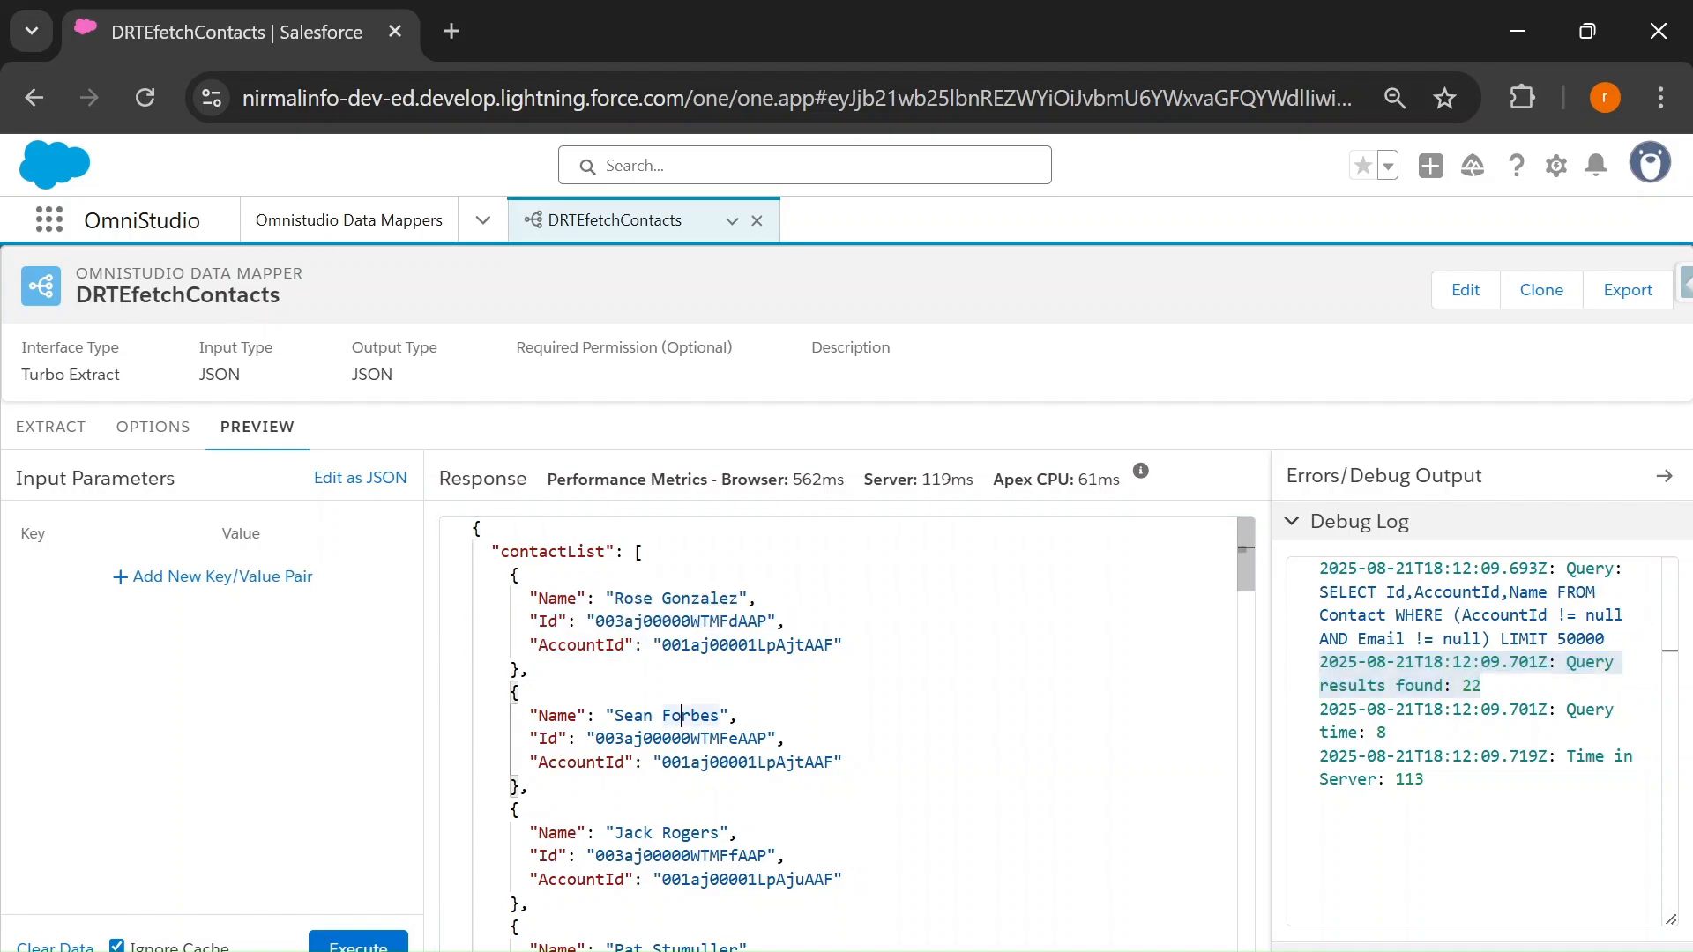
pyautogui.doubleClick(633, 599)
pyautogui.doubleClick(633, 716)
pyautogui.doubleClick(633, 832)
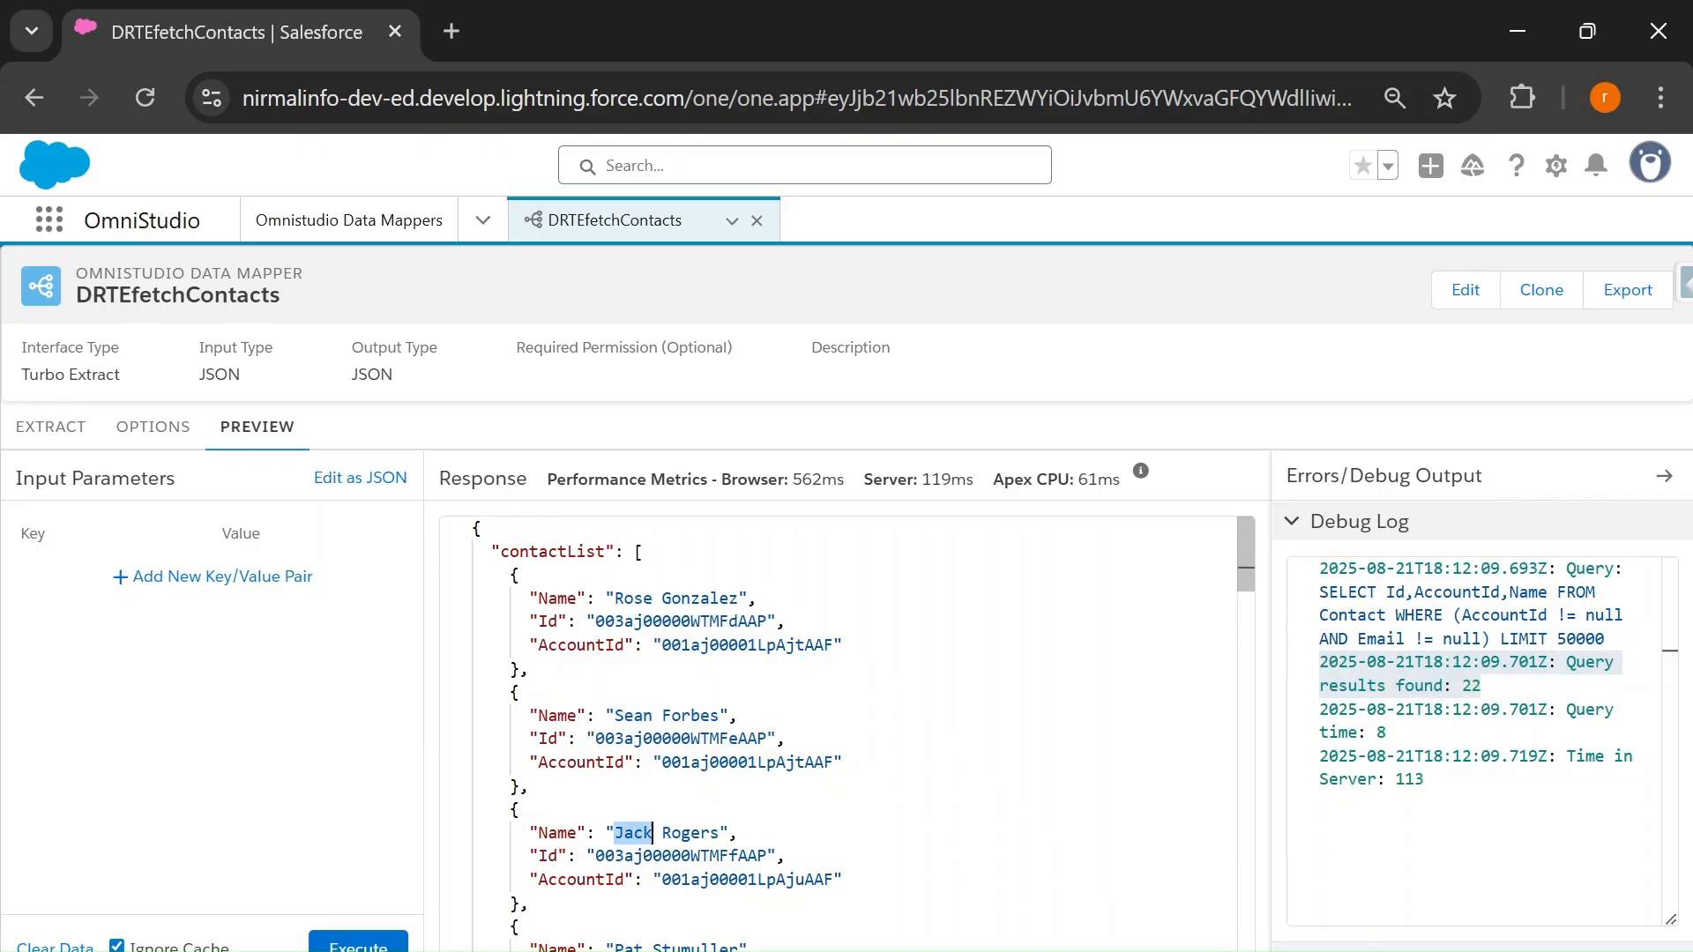
pyautogui.click(625, 938)
pyautogui.doubleClick(625, 932)
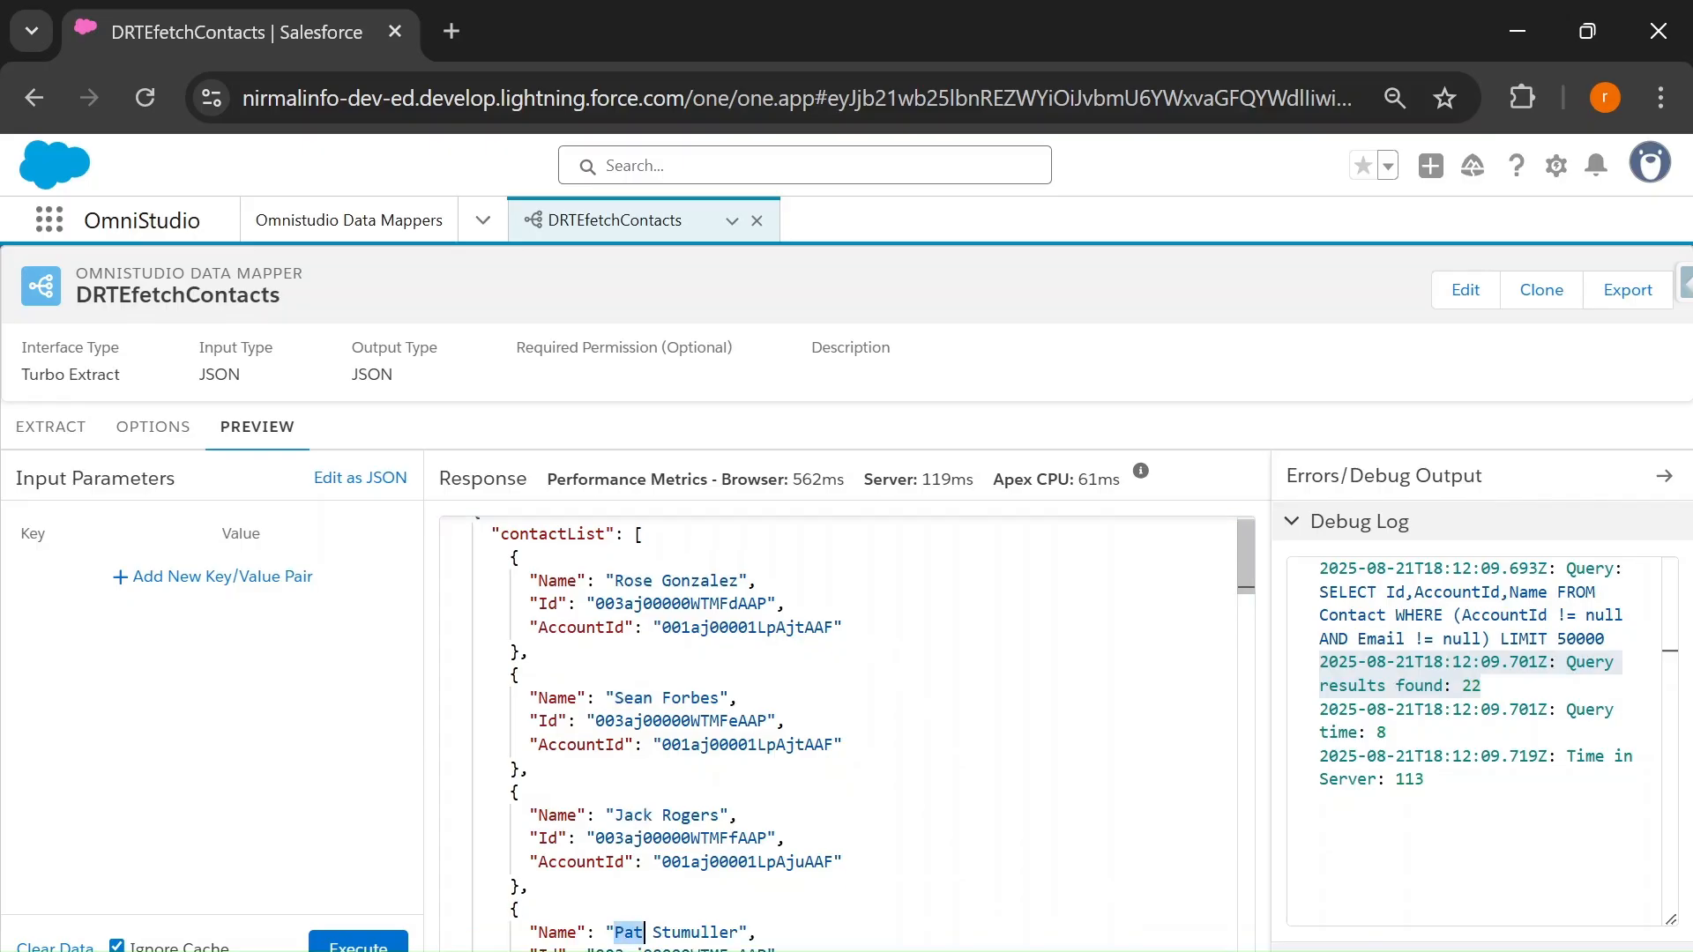
# - Add an ORDER BY clause on Name to the Contact extract and execute the preview to examine the contact order
pyautogui.click(53, 430)
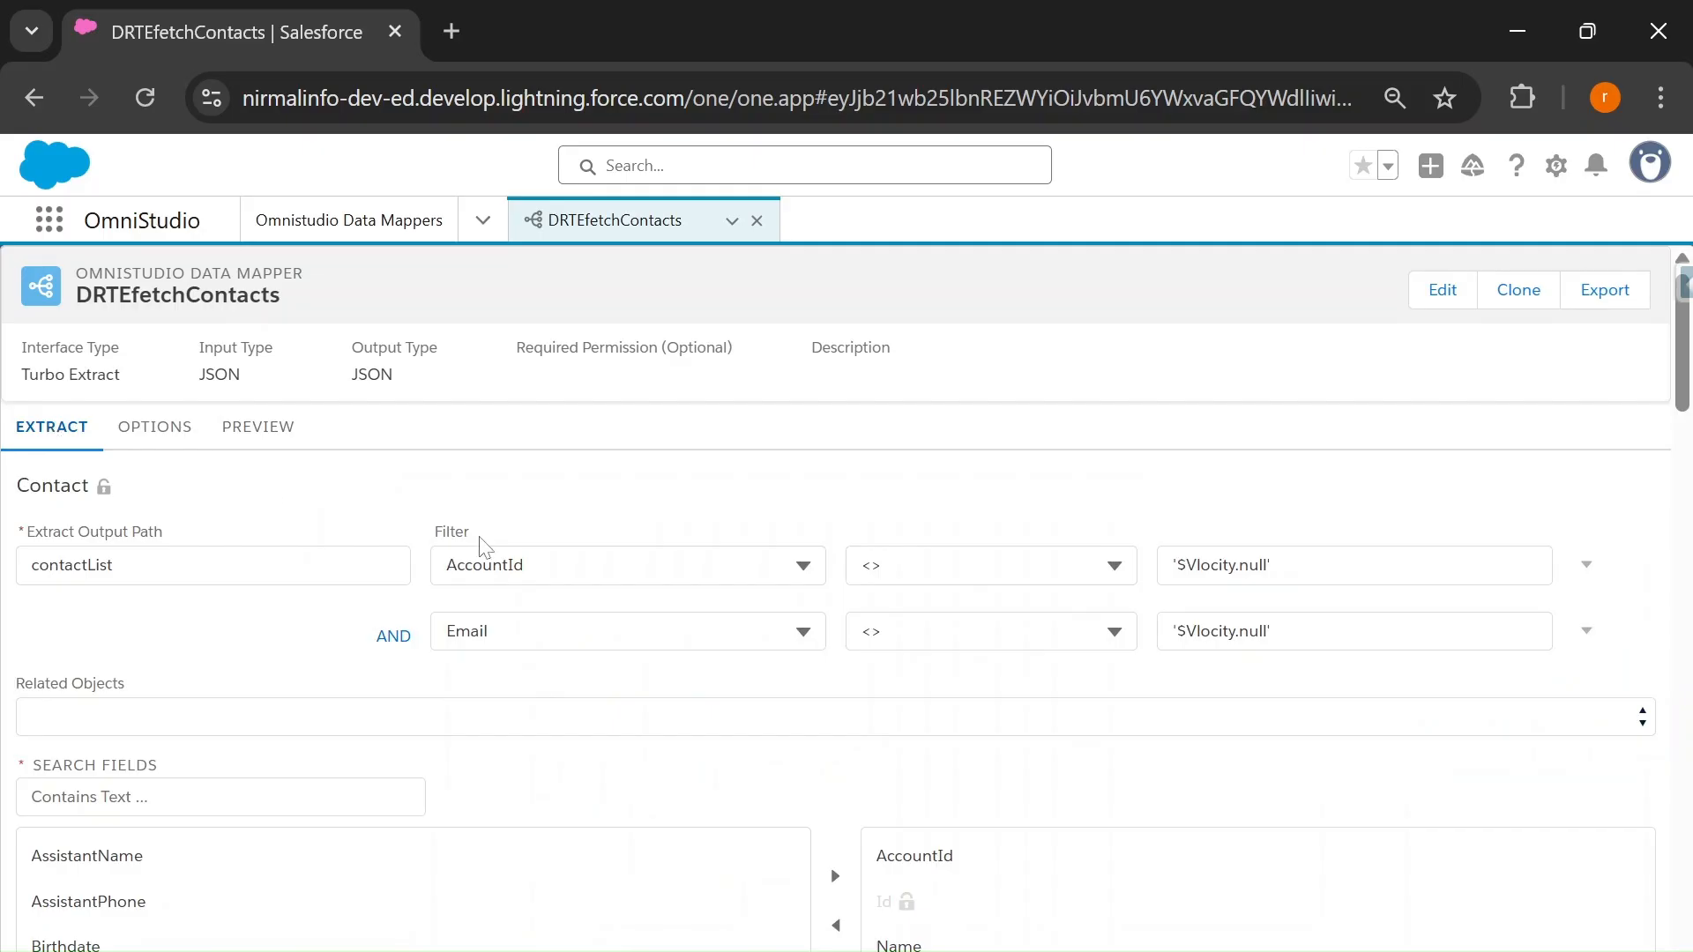
pyautogui.click(1585, 631)
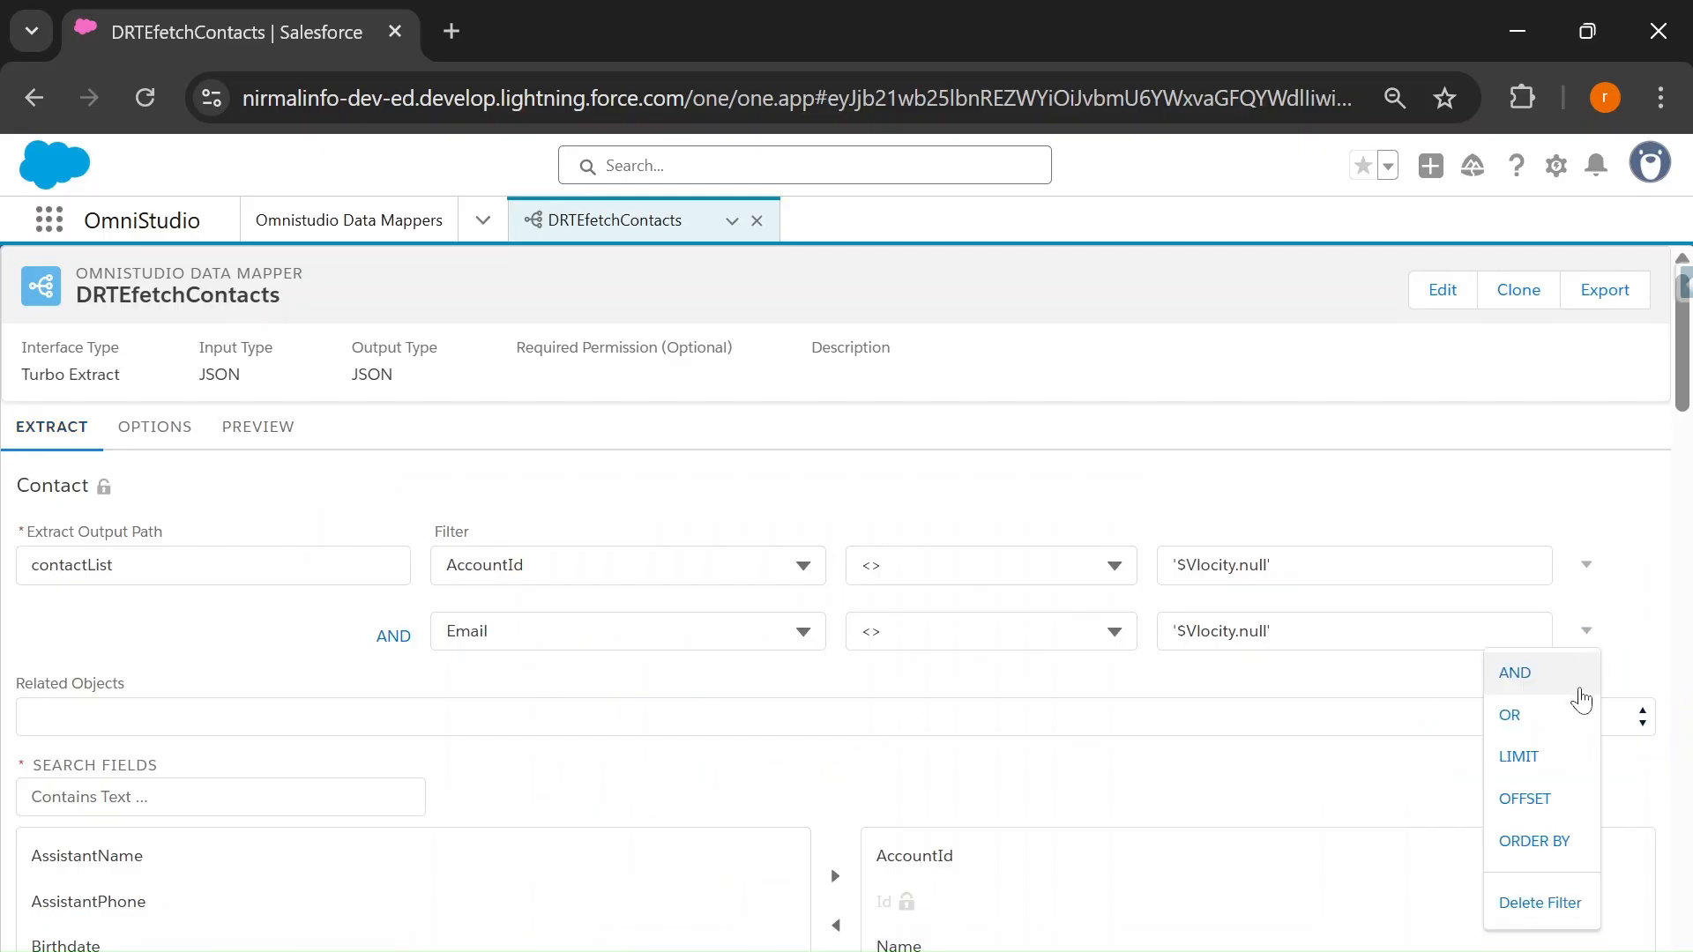
pyautogui.click(1516, 844)
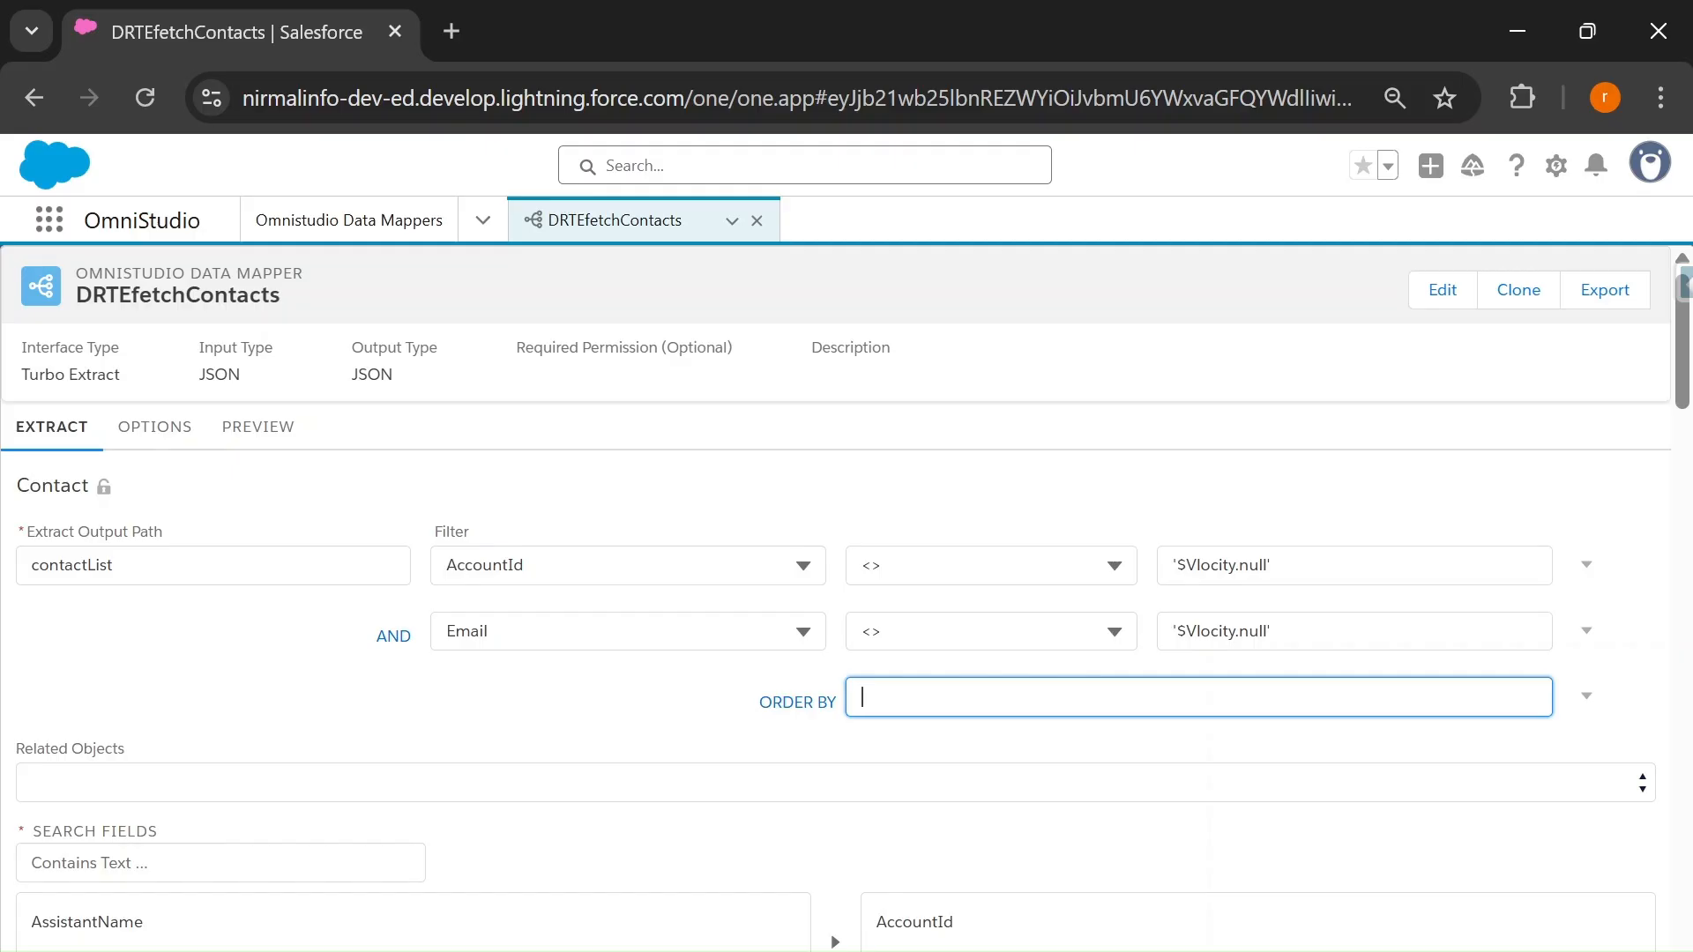
pyautogui.click(258, 427)
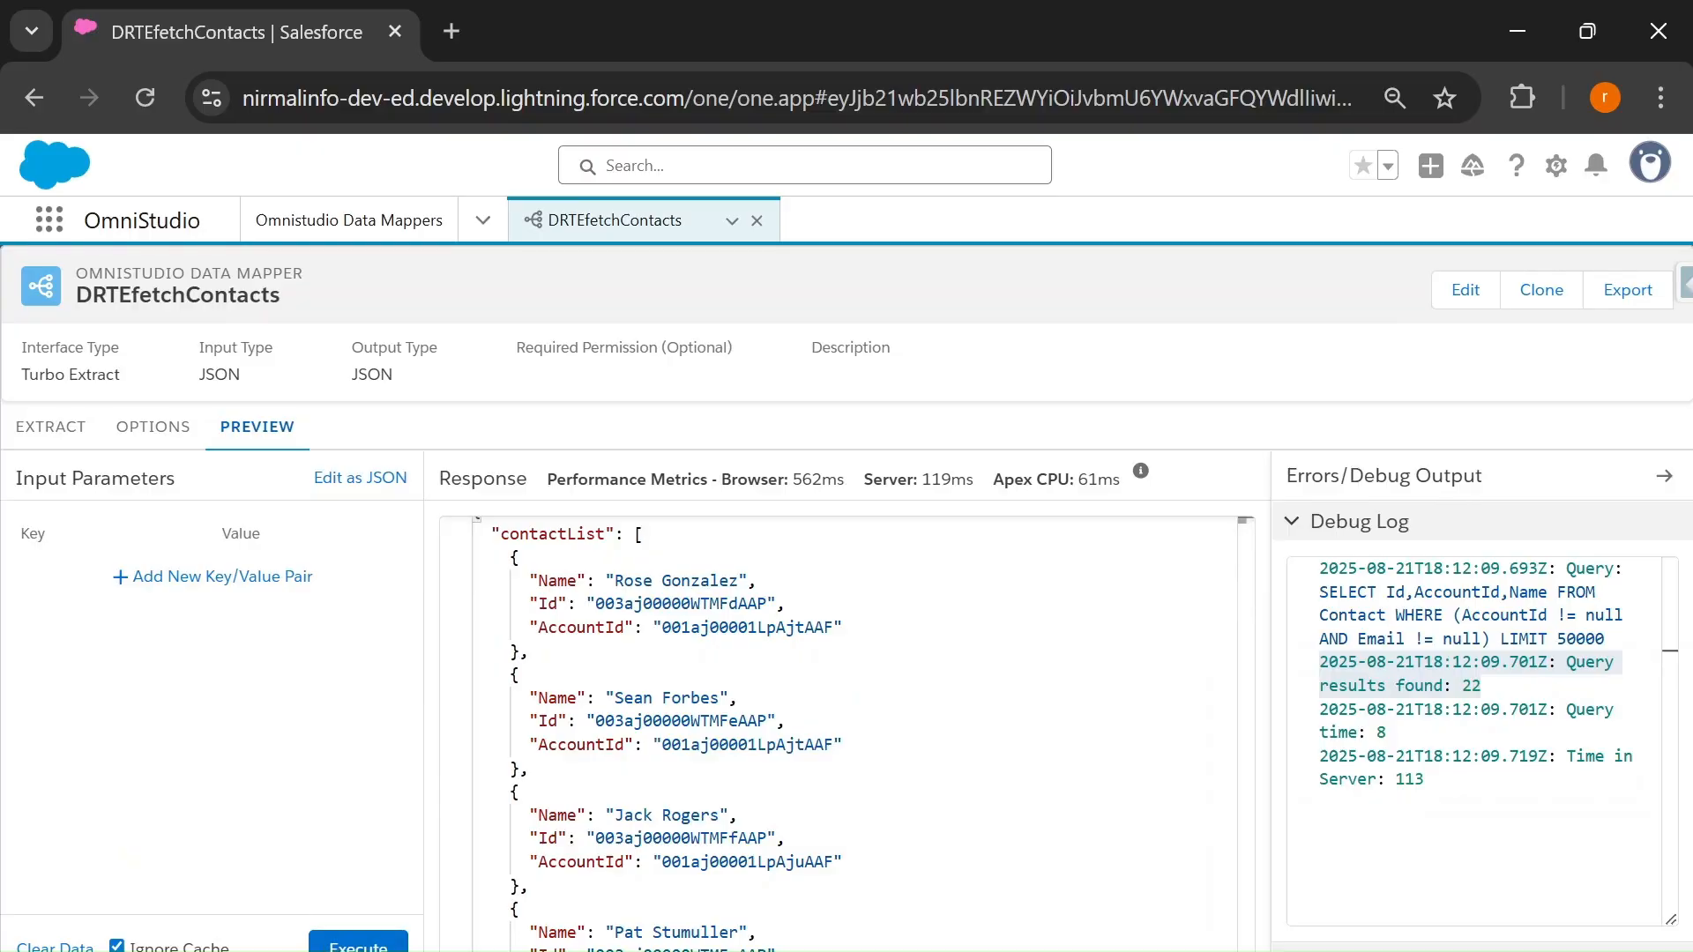
pyautogui.scroll(1, 794, 732)
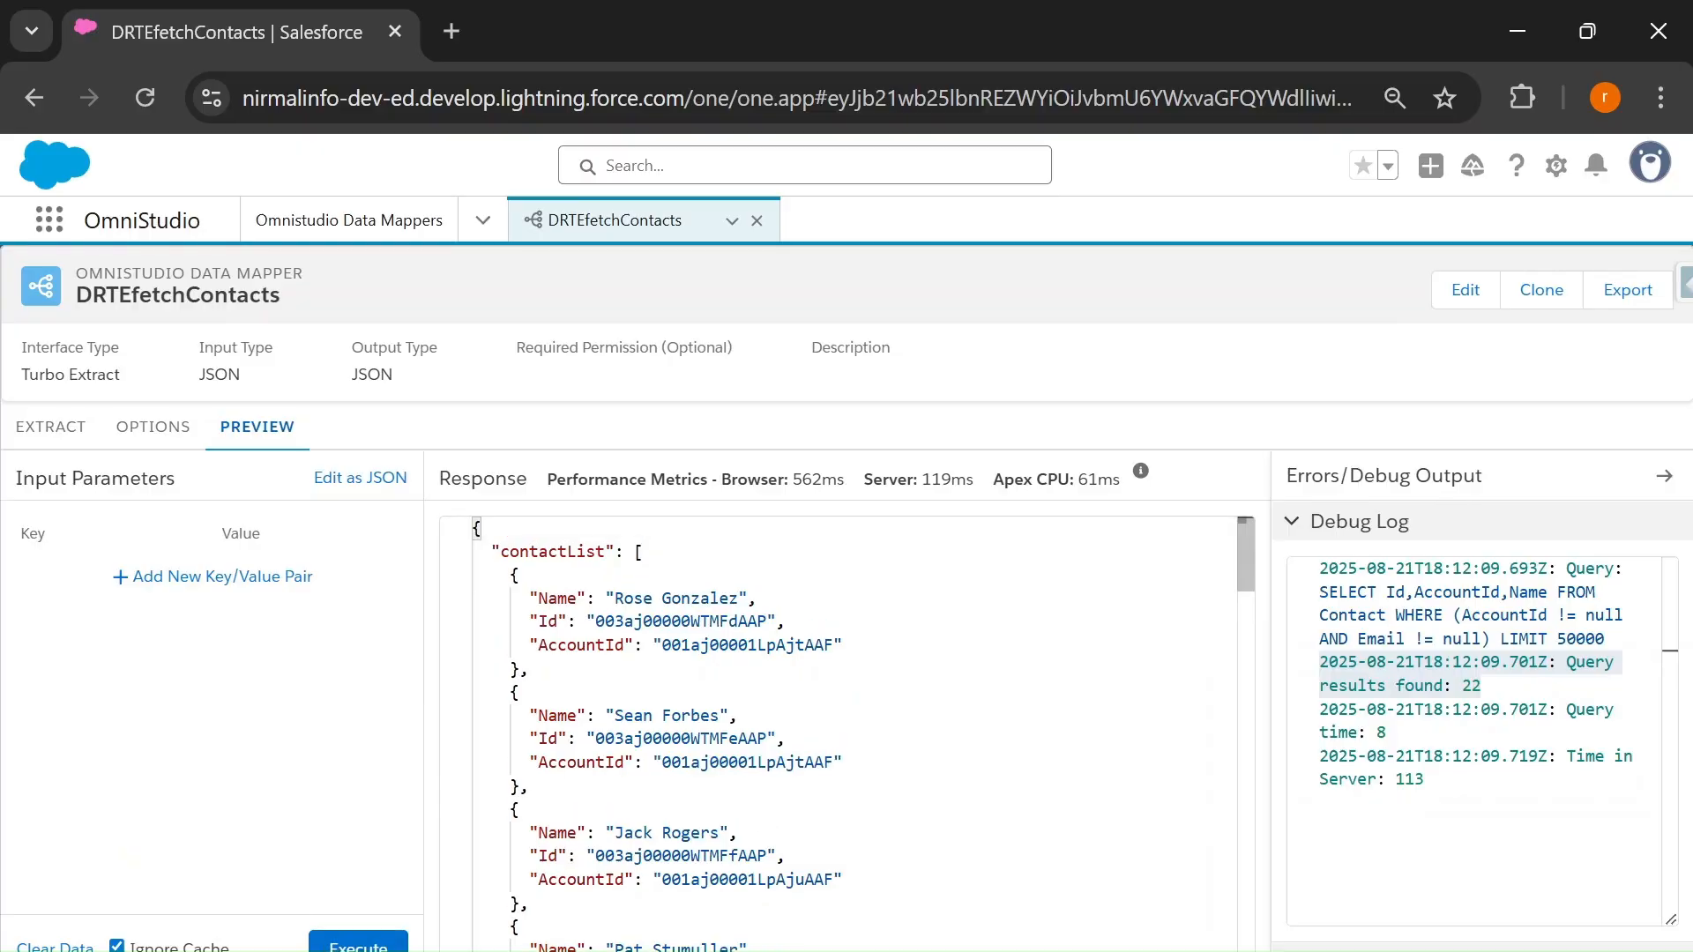
pyautogui.click(363, 940)
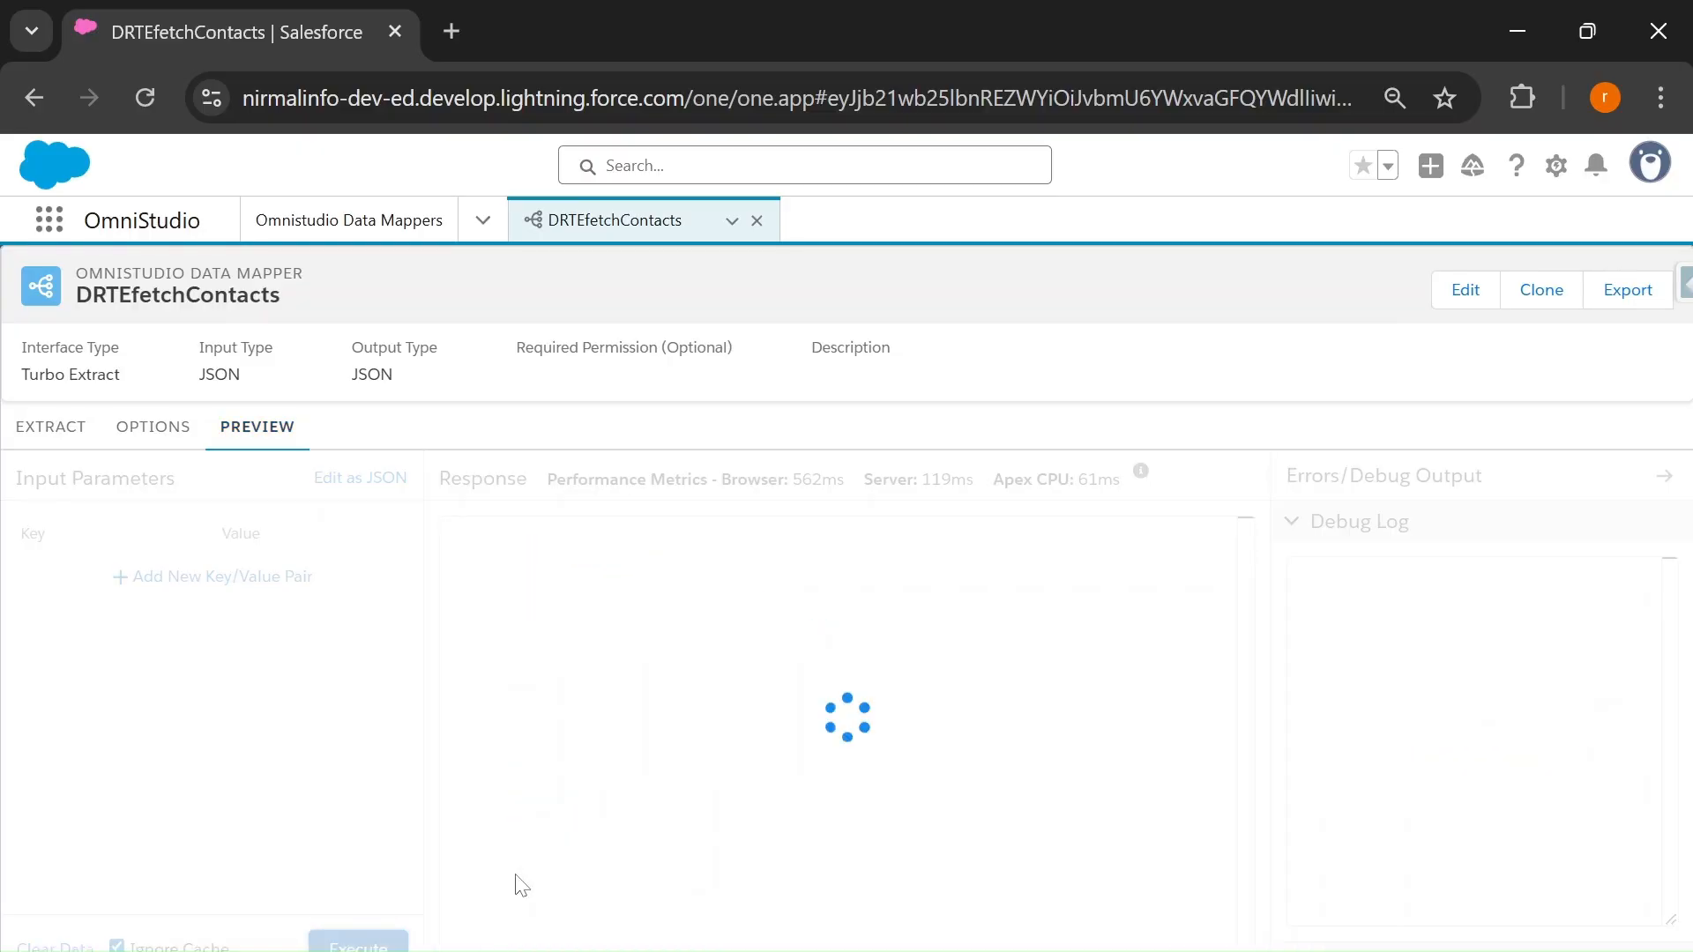
pyautogui.moveTo(614, 598); pyautogui.dragTo(786, 879)
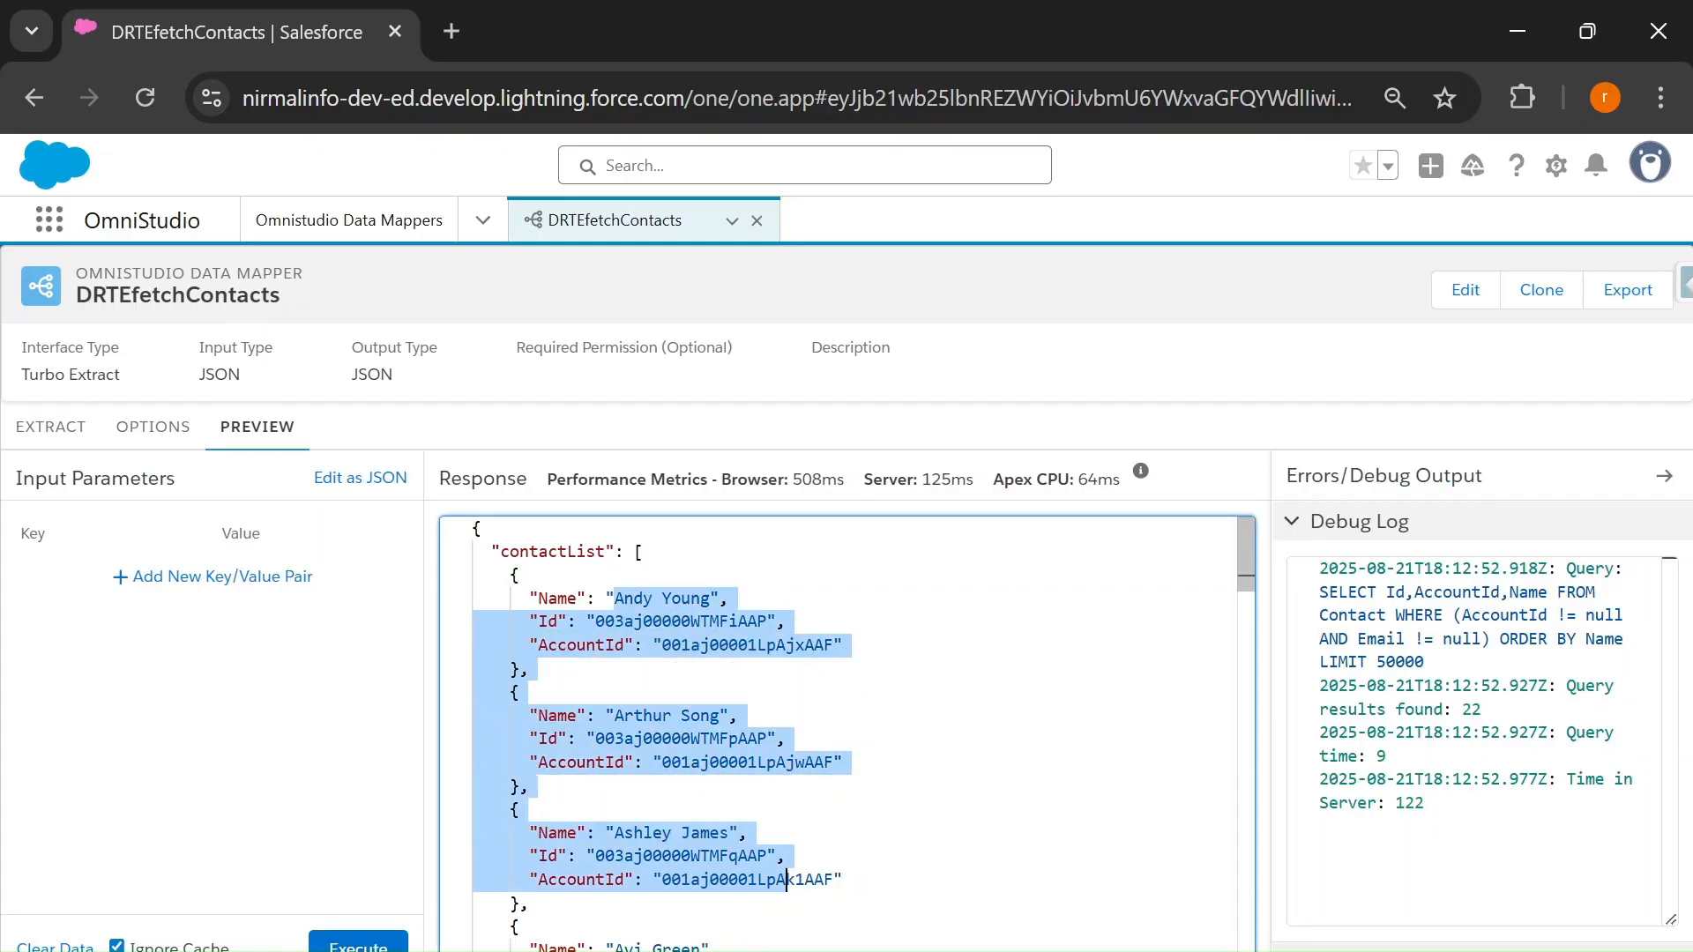
# - Set the ORDER BY value to Name DESC and execute the preview to examine the contact order
pyautogui.click(37, 430)
pyautogui.click(1002, 700)
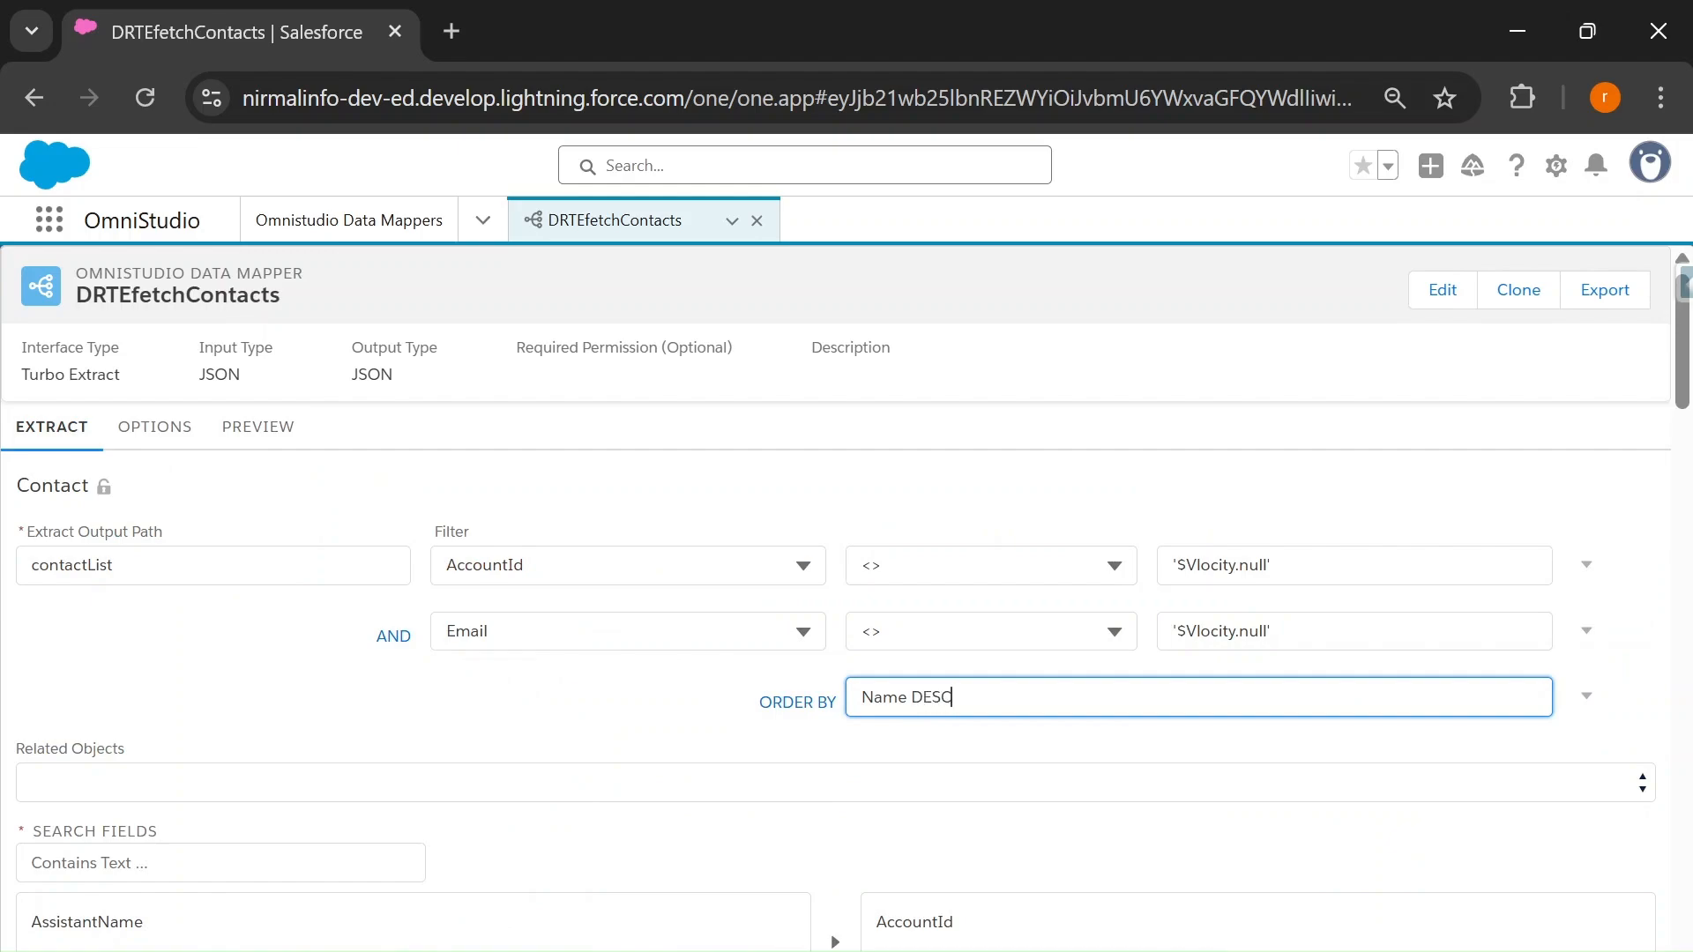
pyautogui.click(258, 427)
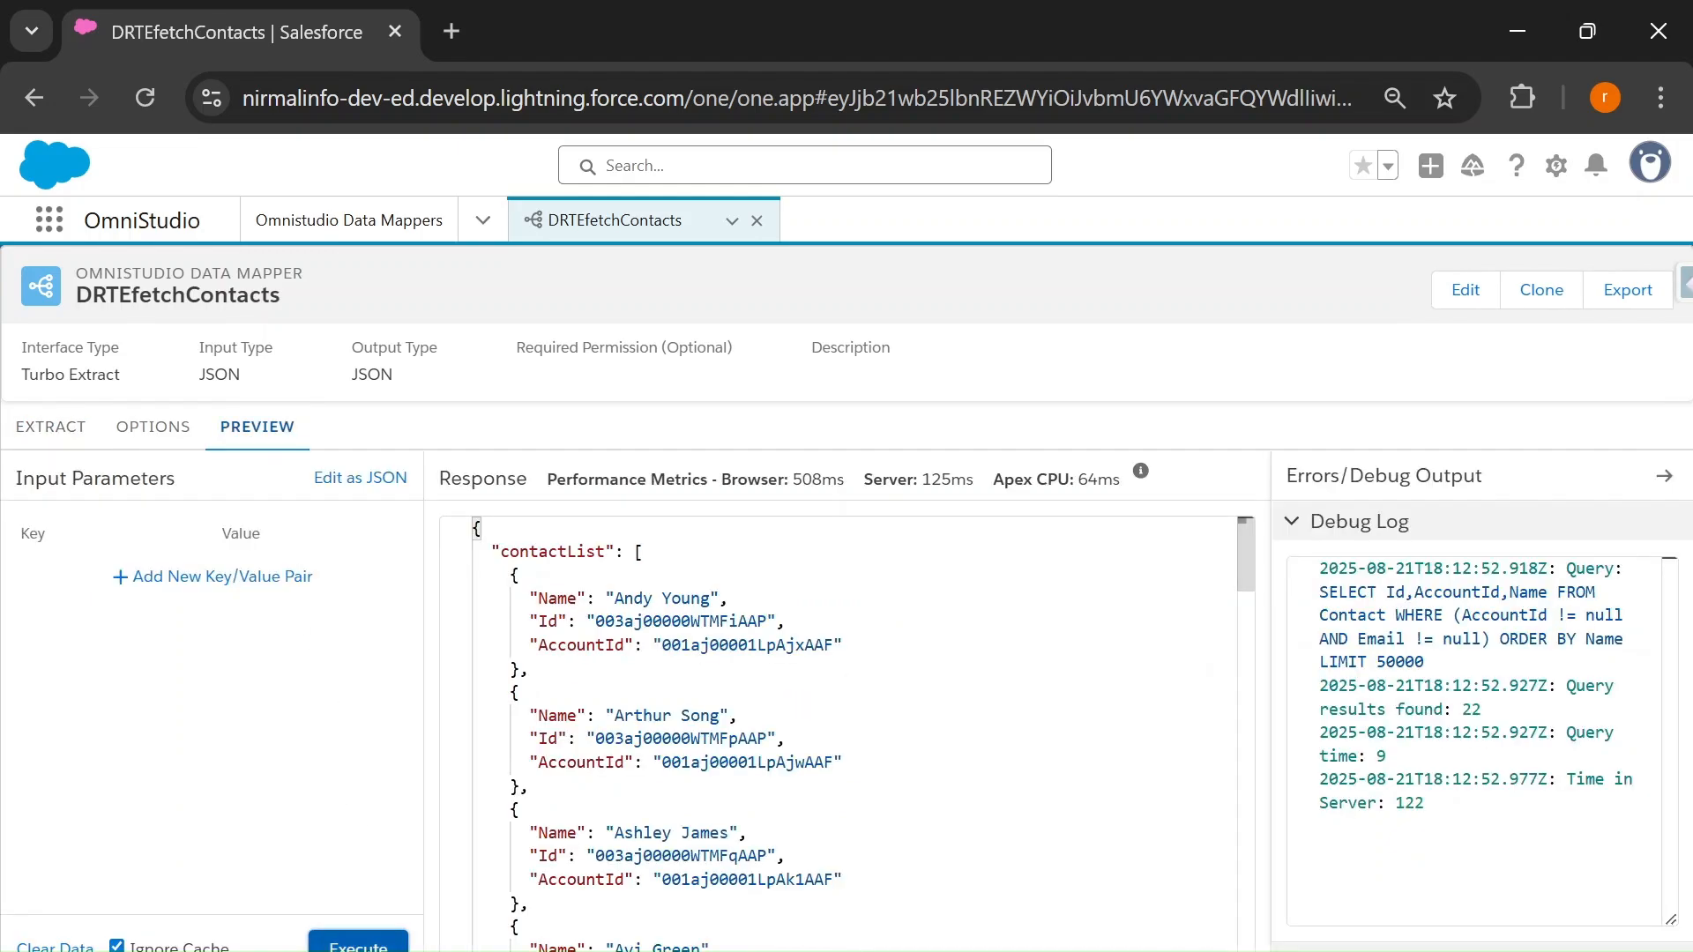
pyautogui.click(358, 942)
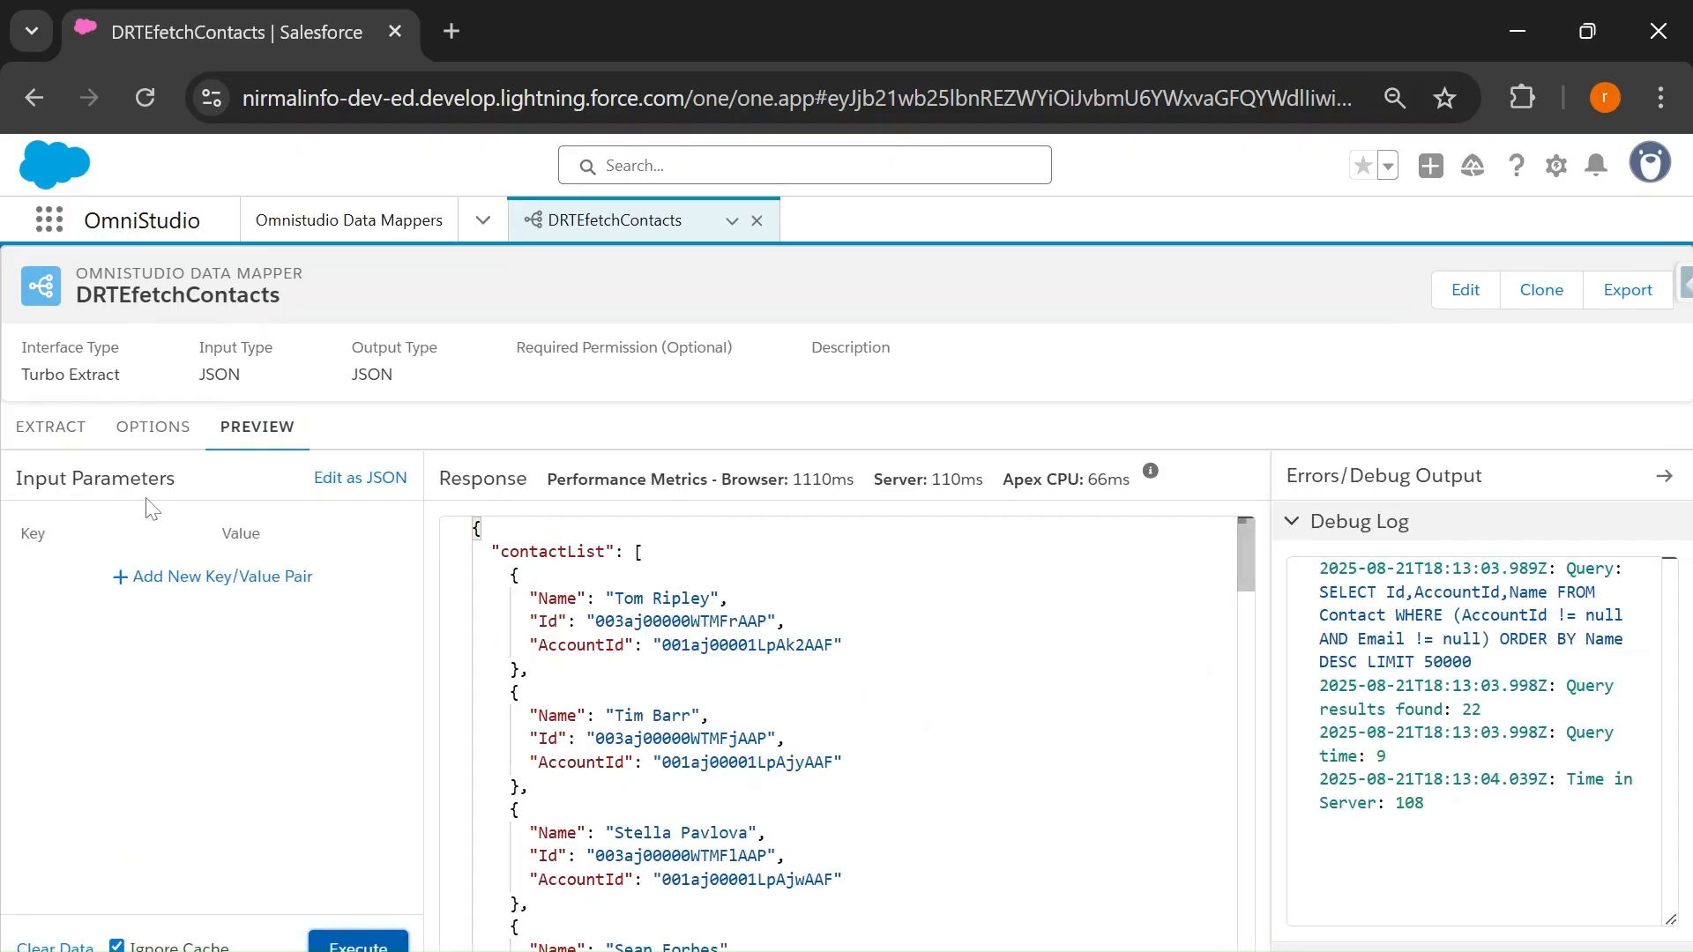
pyautogui.click(62, 430)
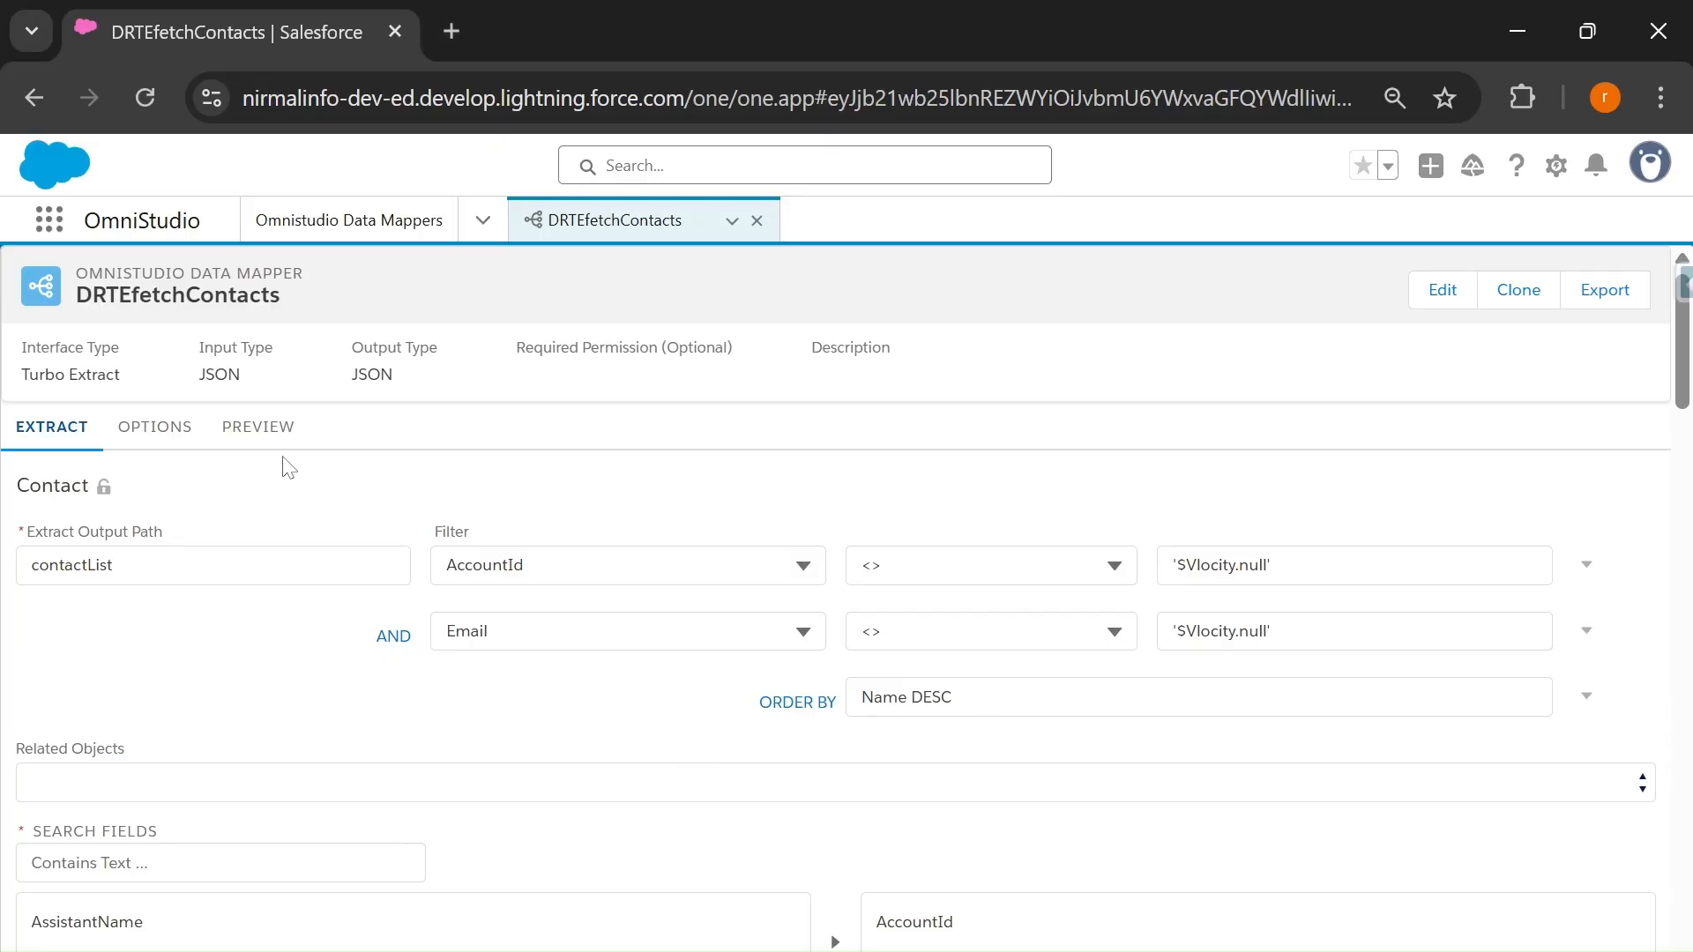
pyautogui.click(258, 426)
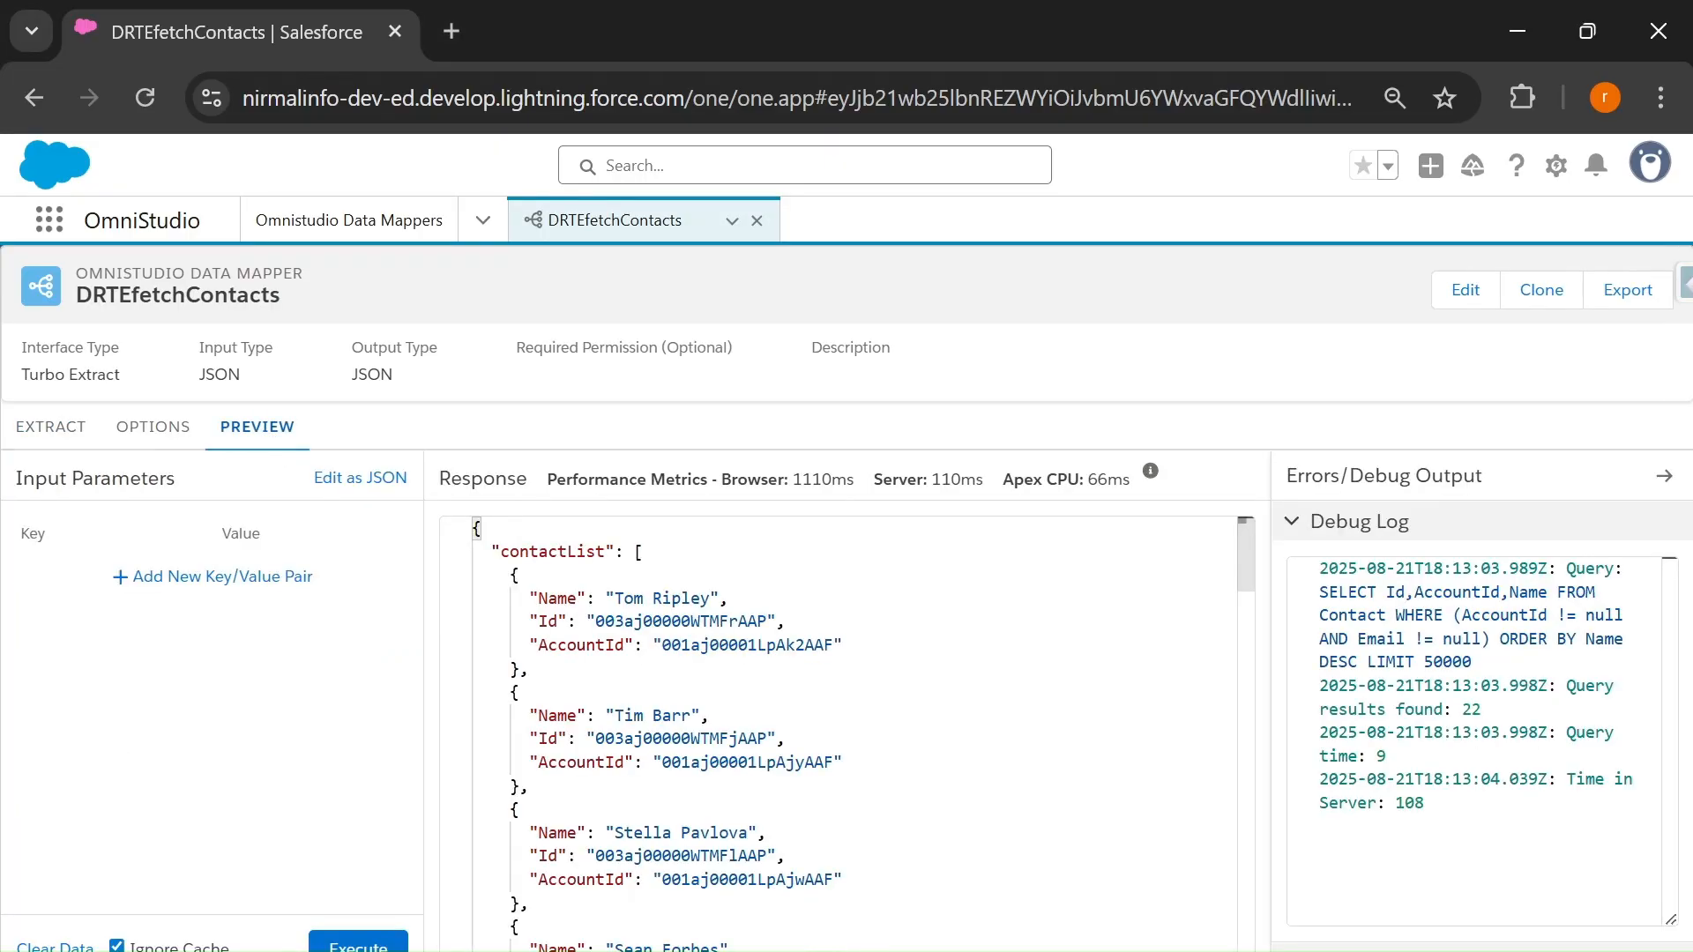
# - Add a LIMIT clause of 5 to the Contact extract and set the ORDER BY value to Name
pyautogui.click(50, 434)
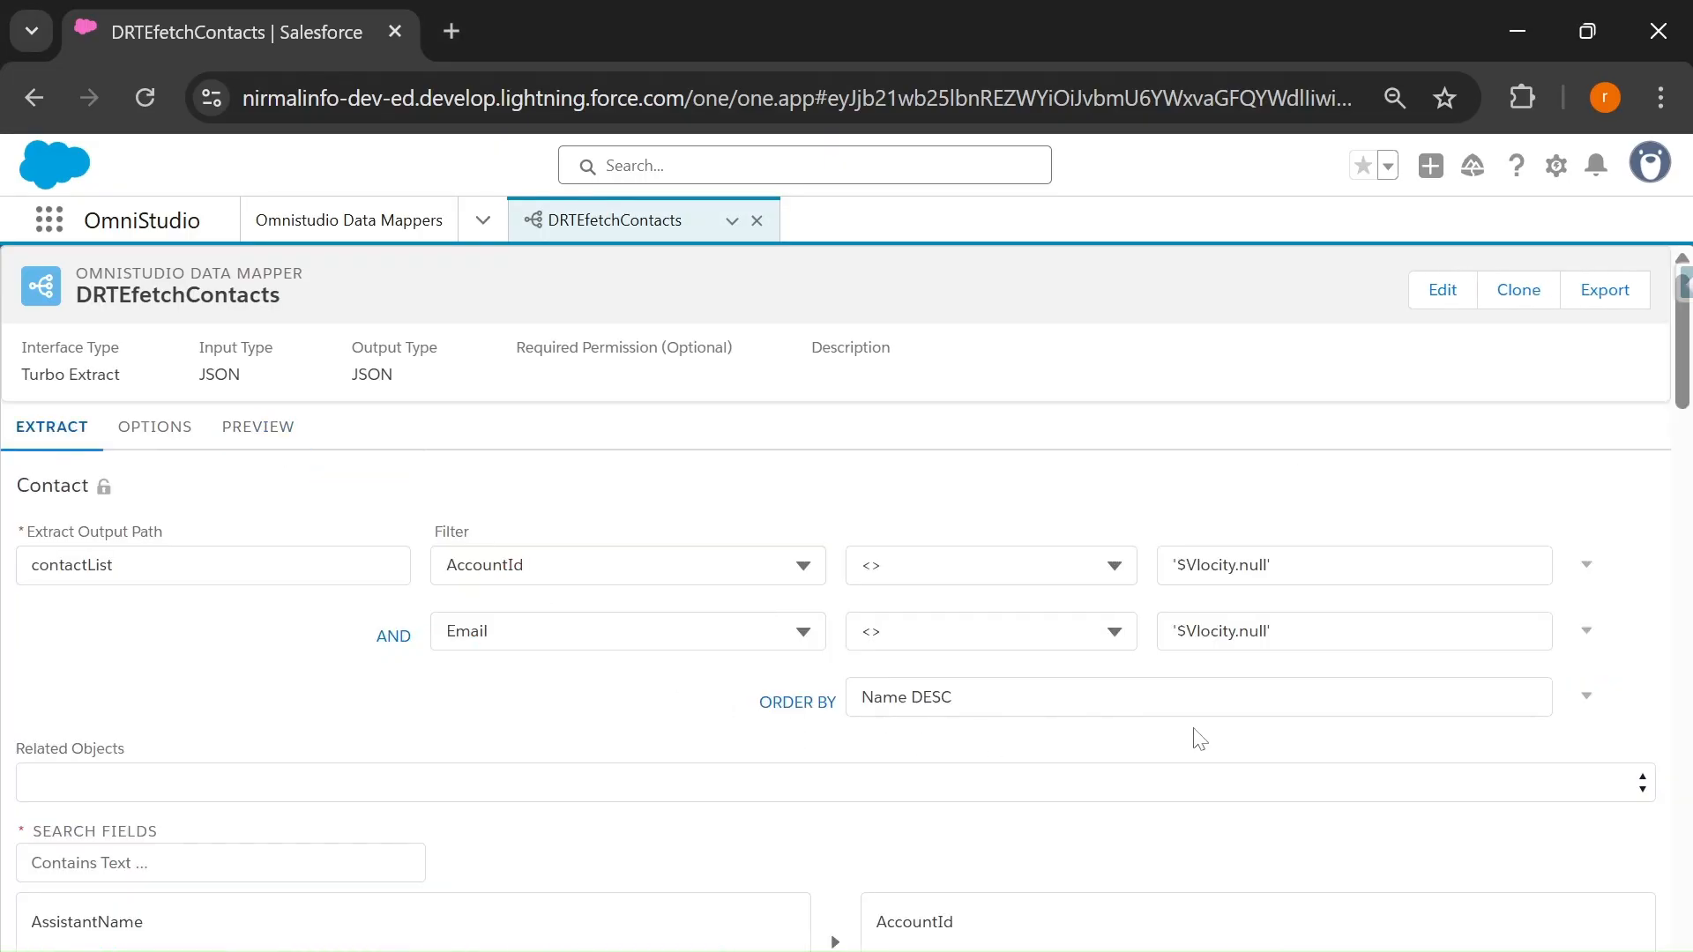
pyautogui.click(1586, 696)
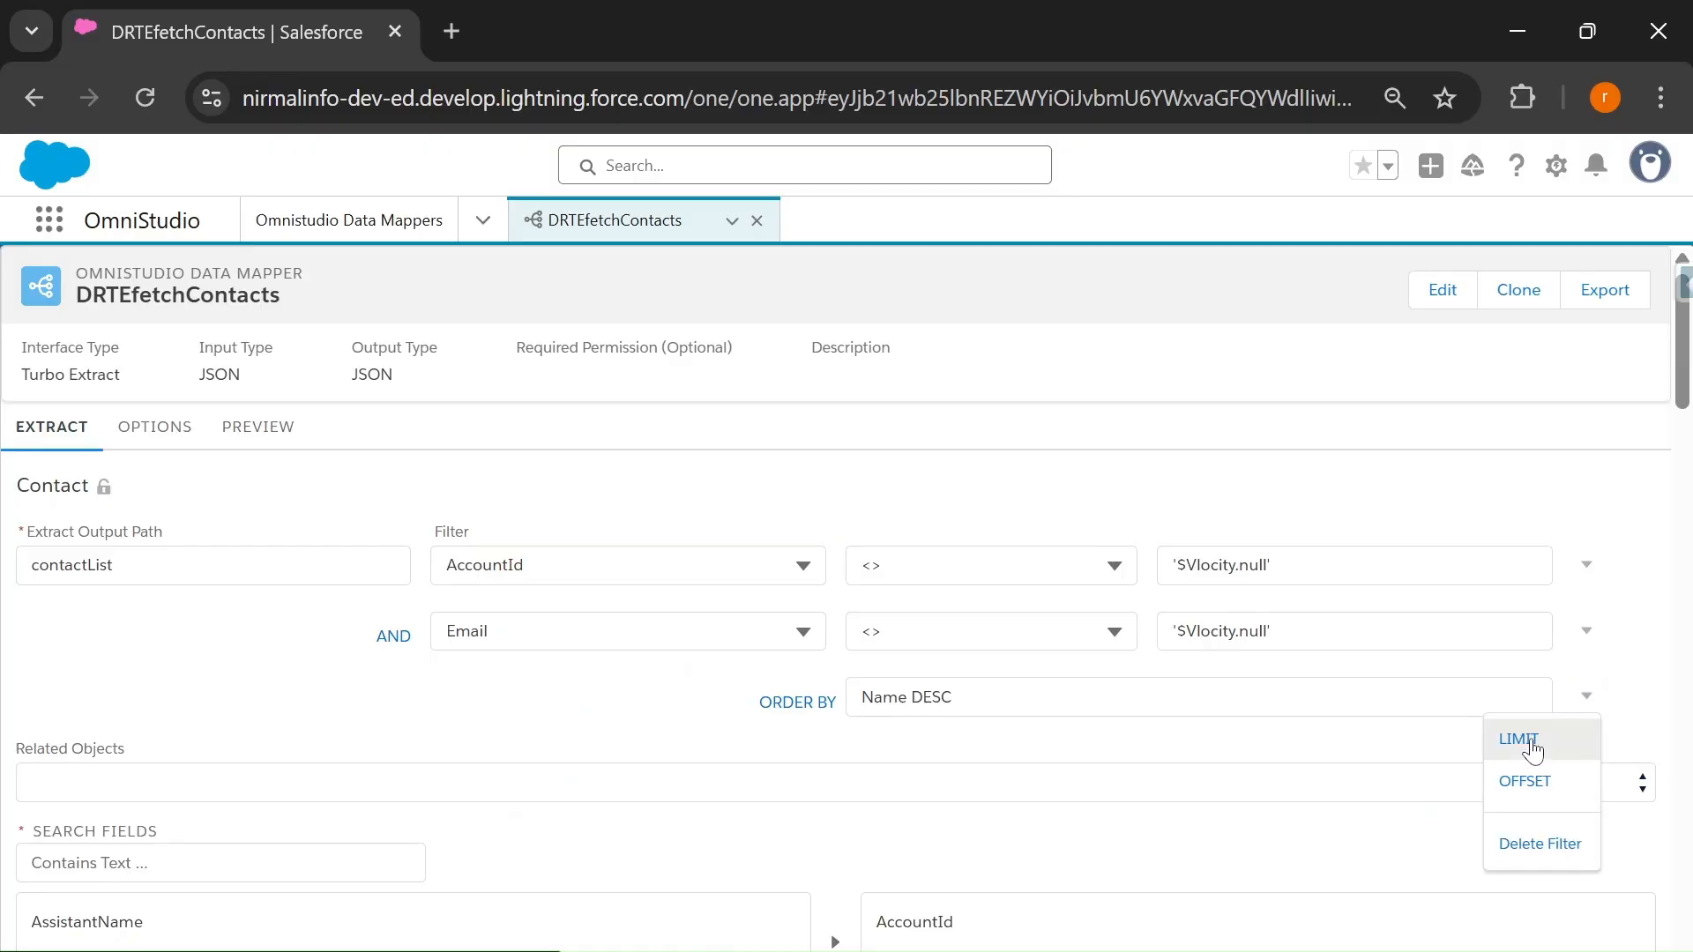
pyautogui.click(1520, 740)
pyautogui.doubleClick(931, 697)
pyautogui.press('BackSpace')
pyautogui.click(1206, 764)
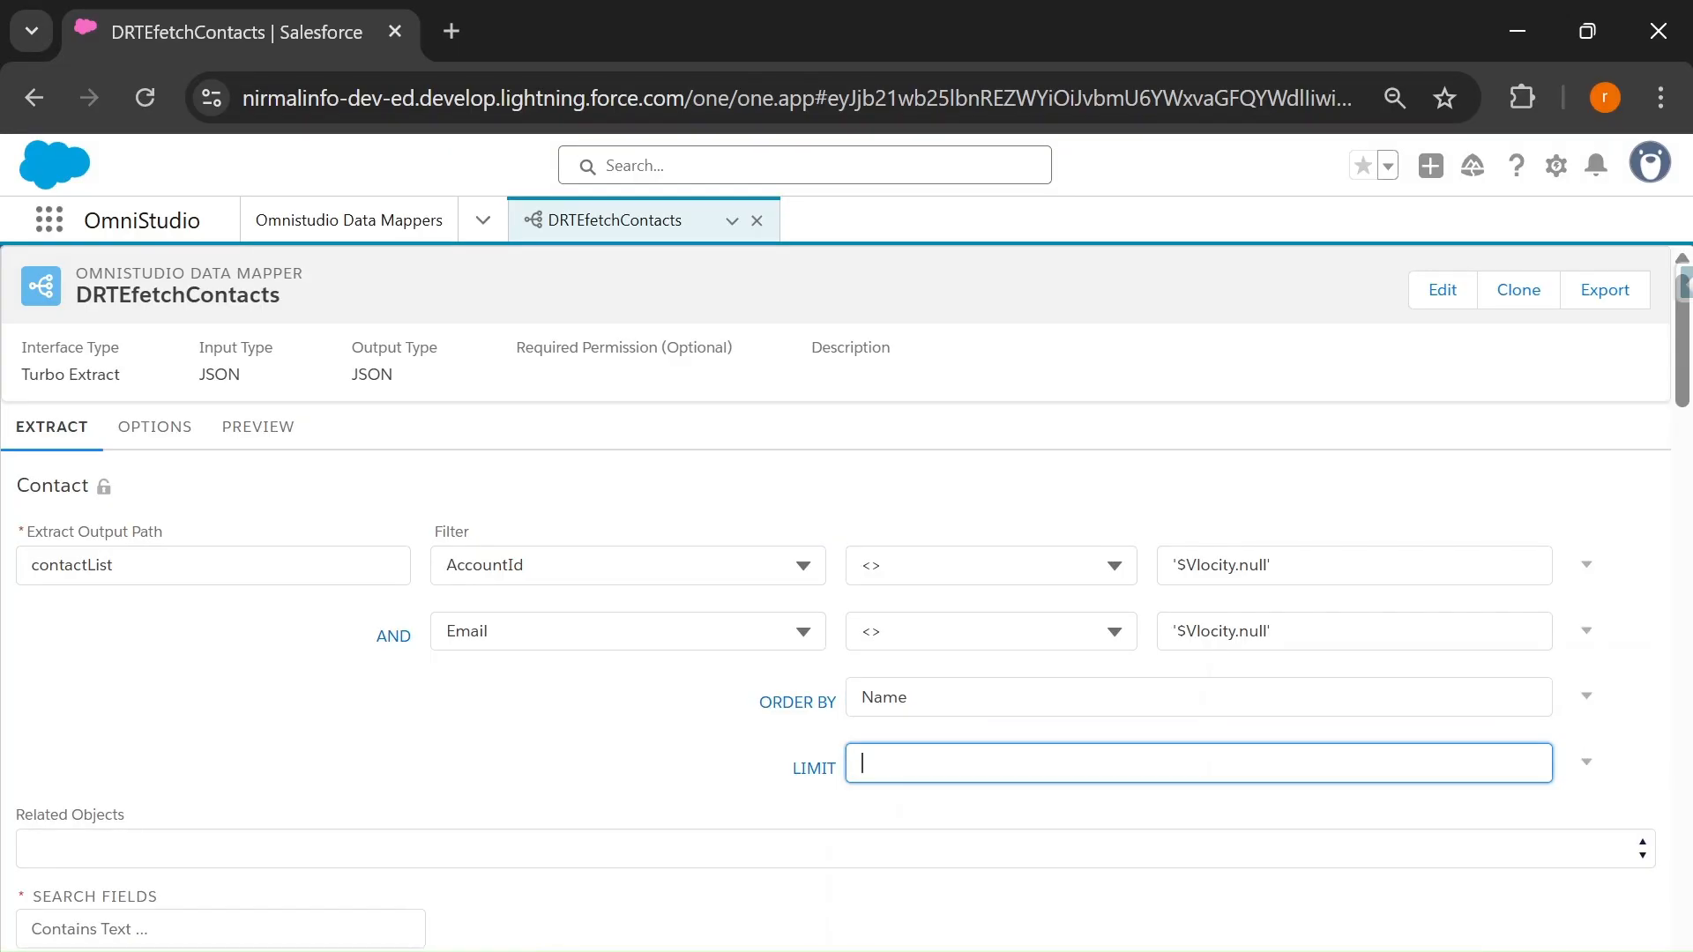
pyautogui.write('5')
# - Execute the preview with the limit applied and check the result count and the returned contacts
pyautogui.click(223, 412)
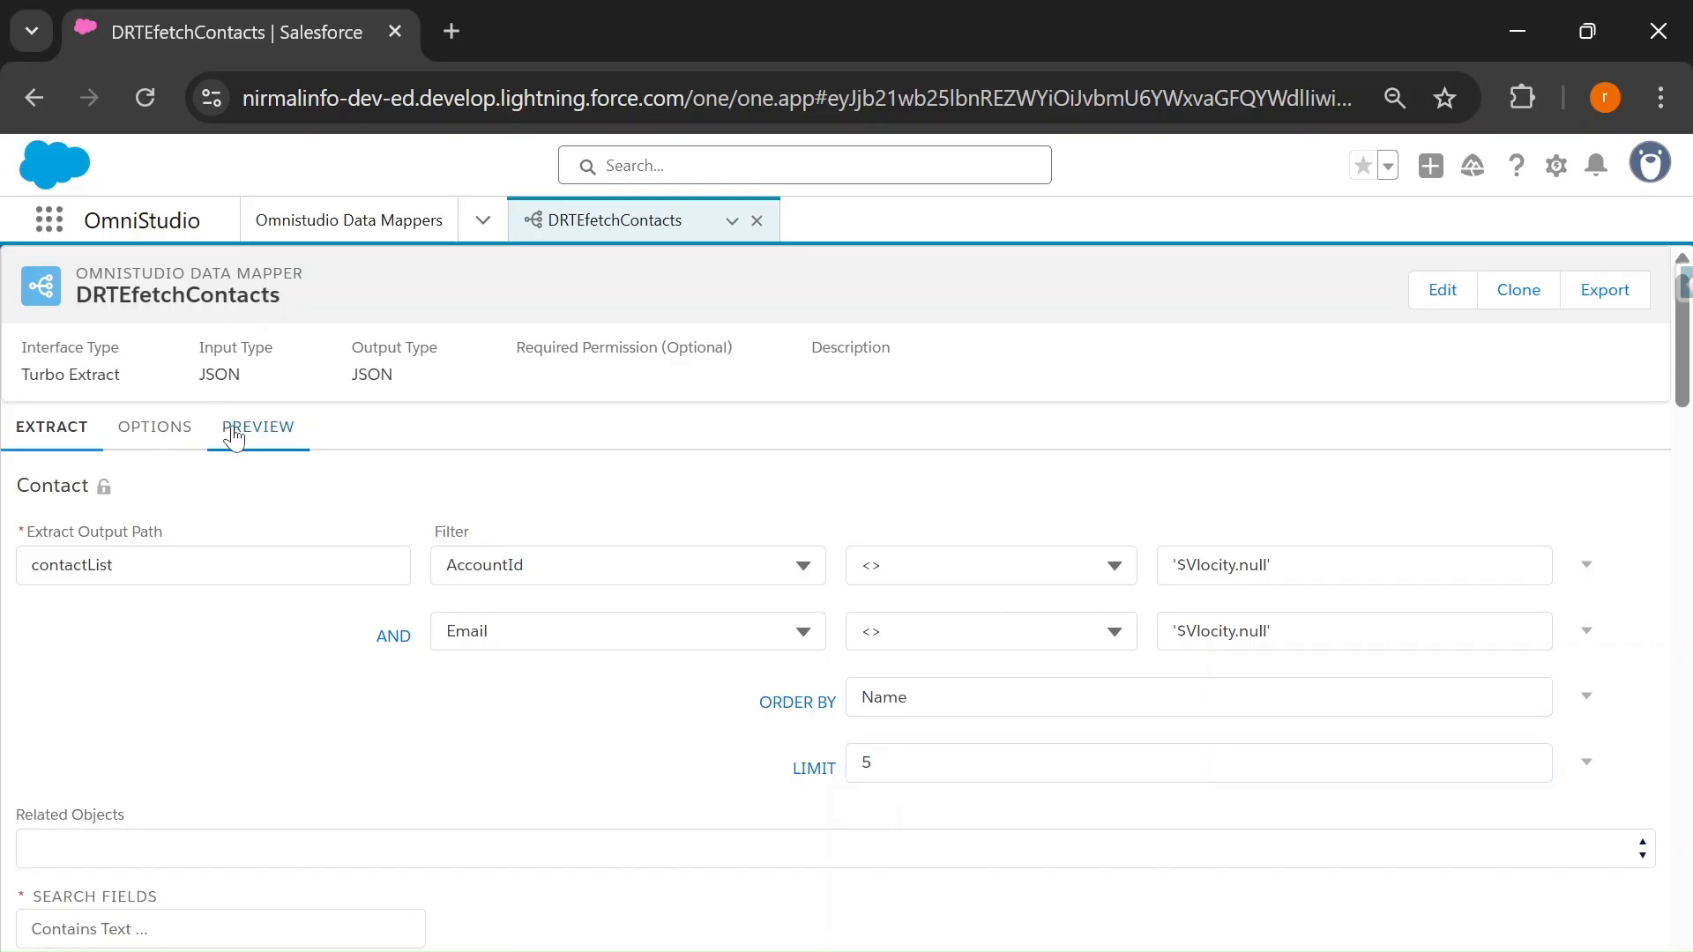
pyautogui.click(350, 940)
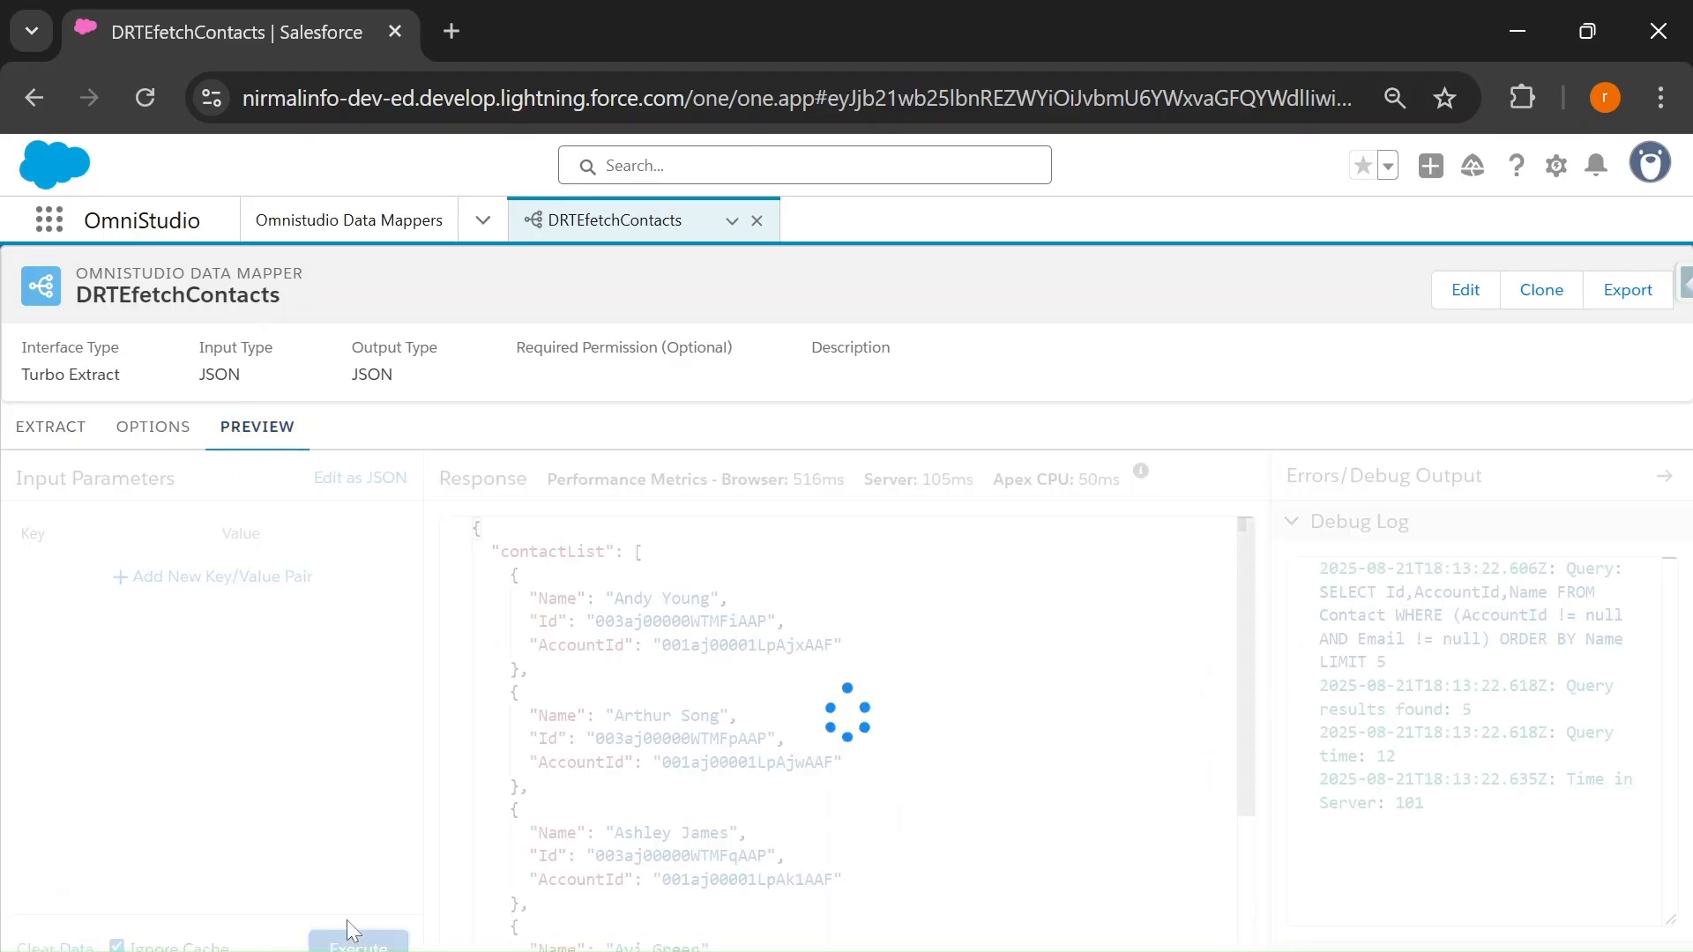
pyautogui.moveTo(1470, 709); pyautogui.dragTo(1416, 709)
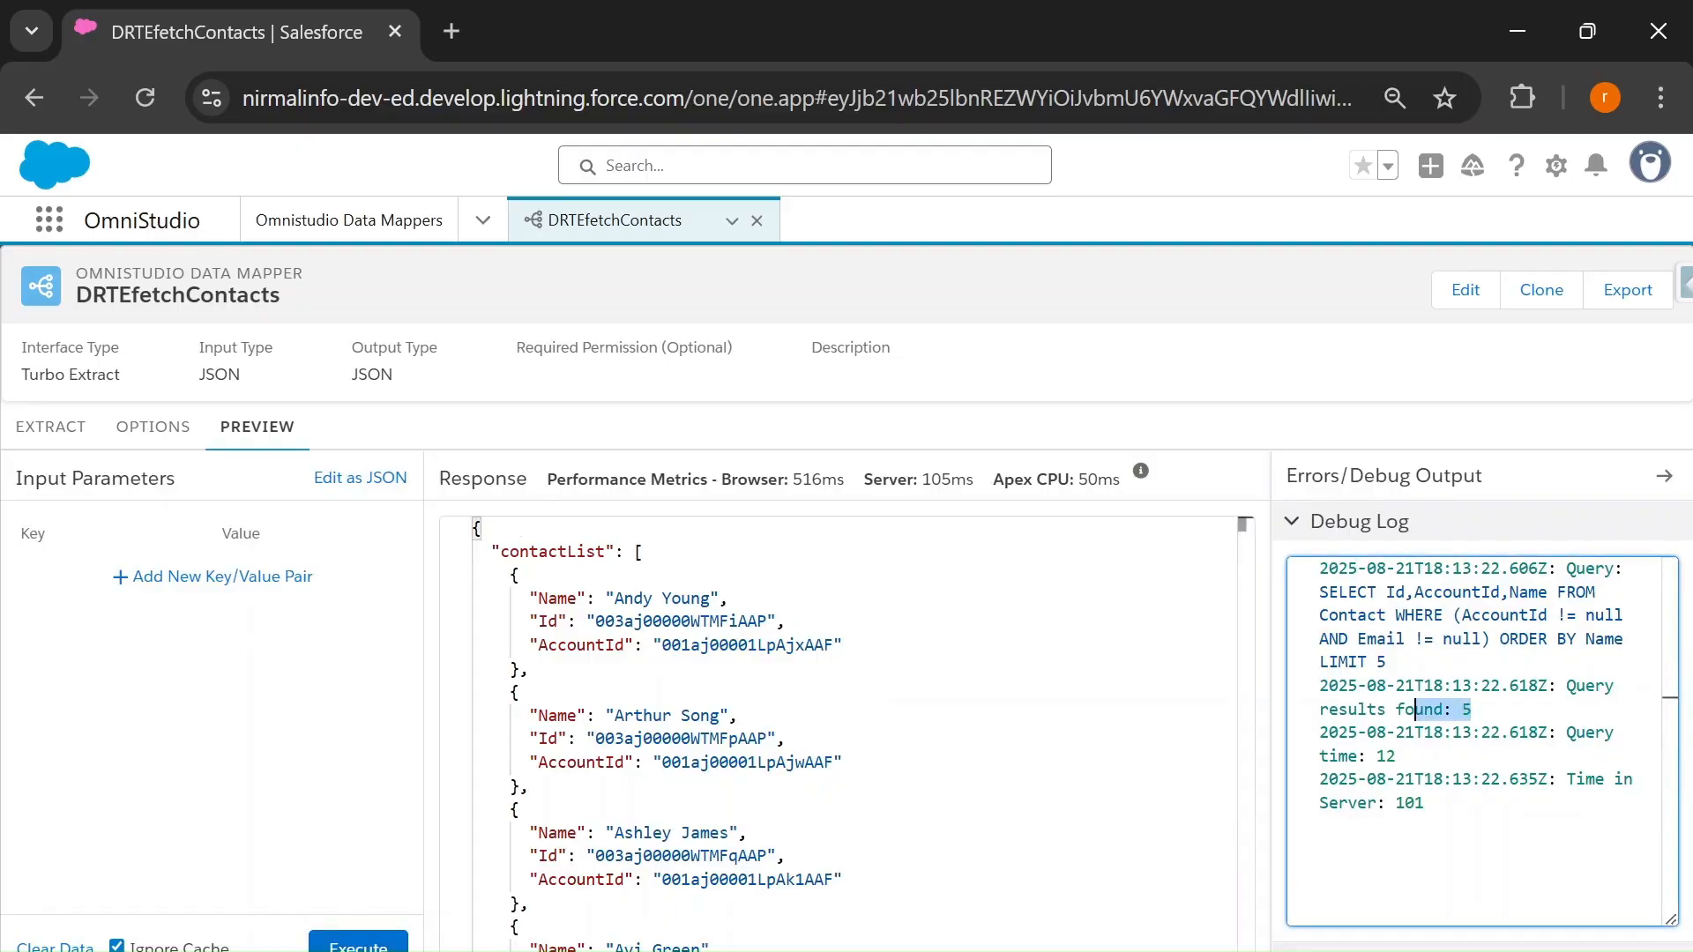
pyautogui.scroll(-3, 838, 732)
pyautogui.scroll(3, 837, 706)
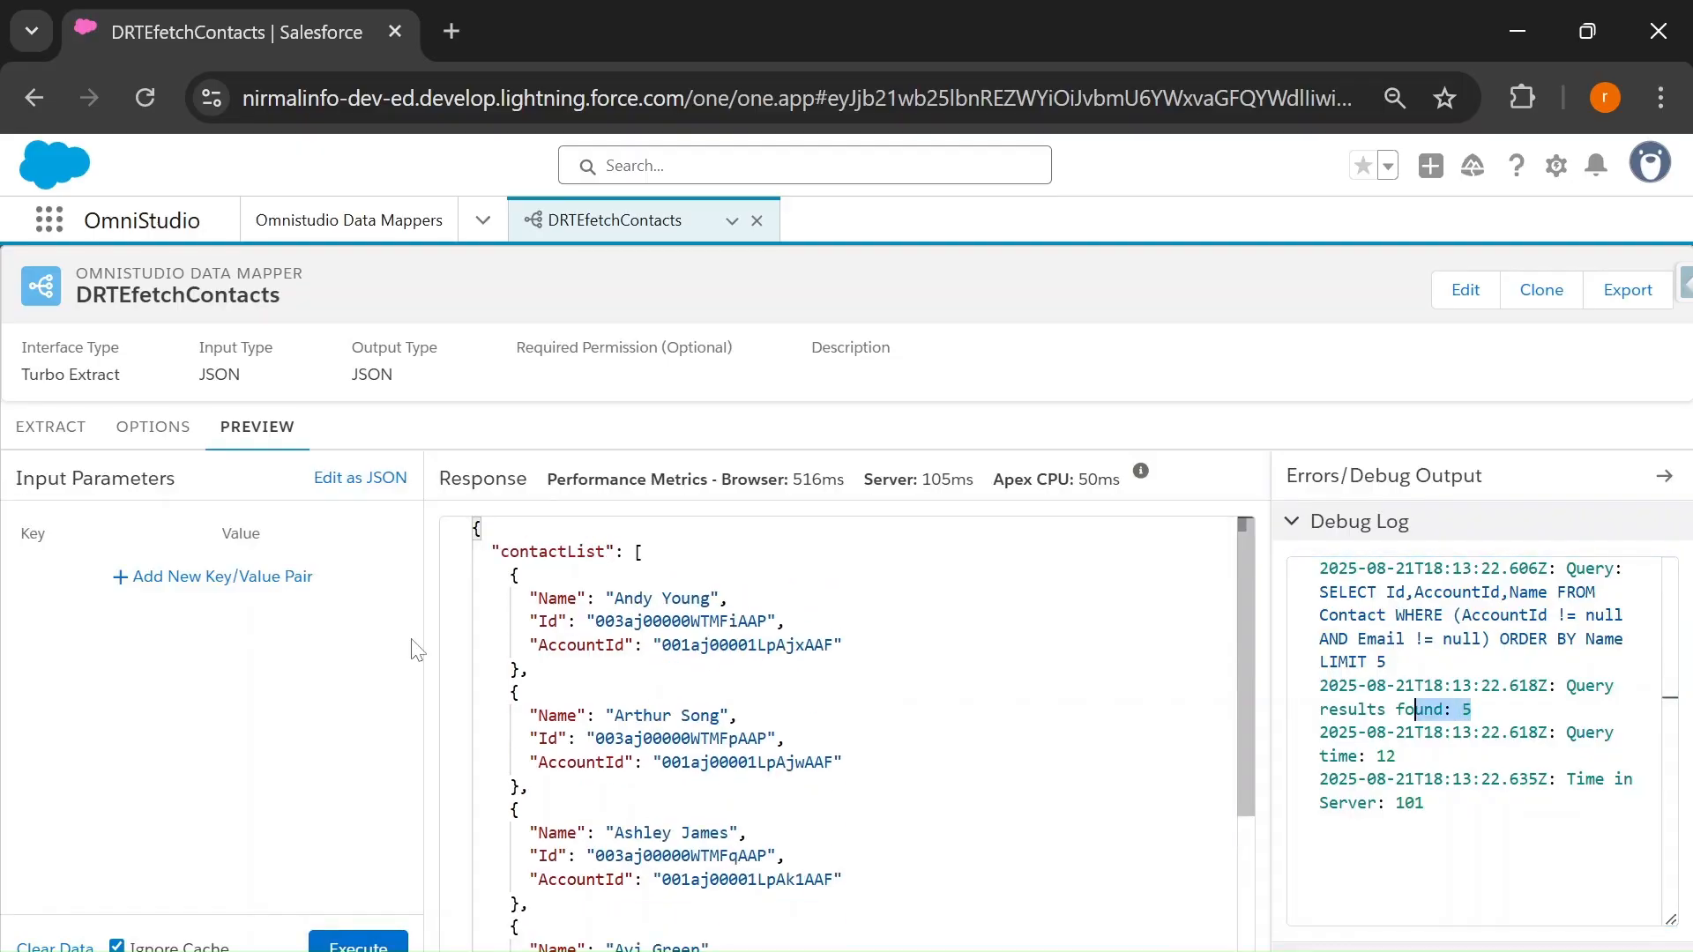
# - Delete the LIMIT clause from the Contact extract
pyautogui.click(52, 427)
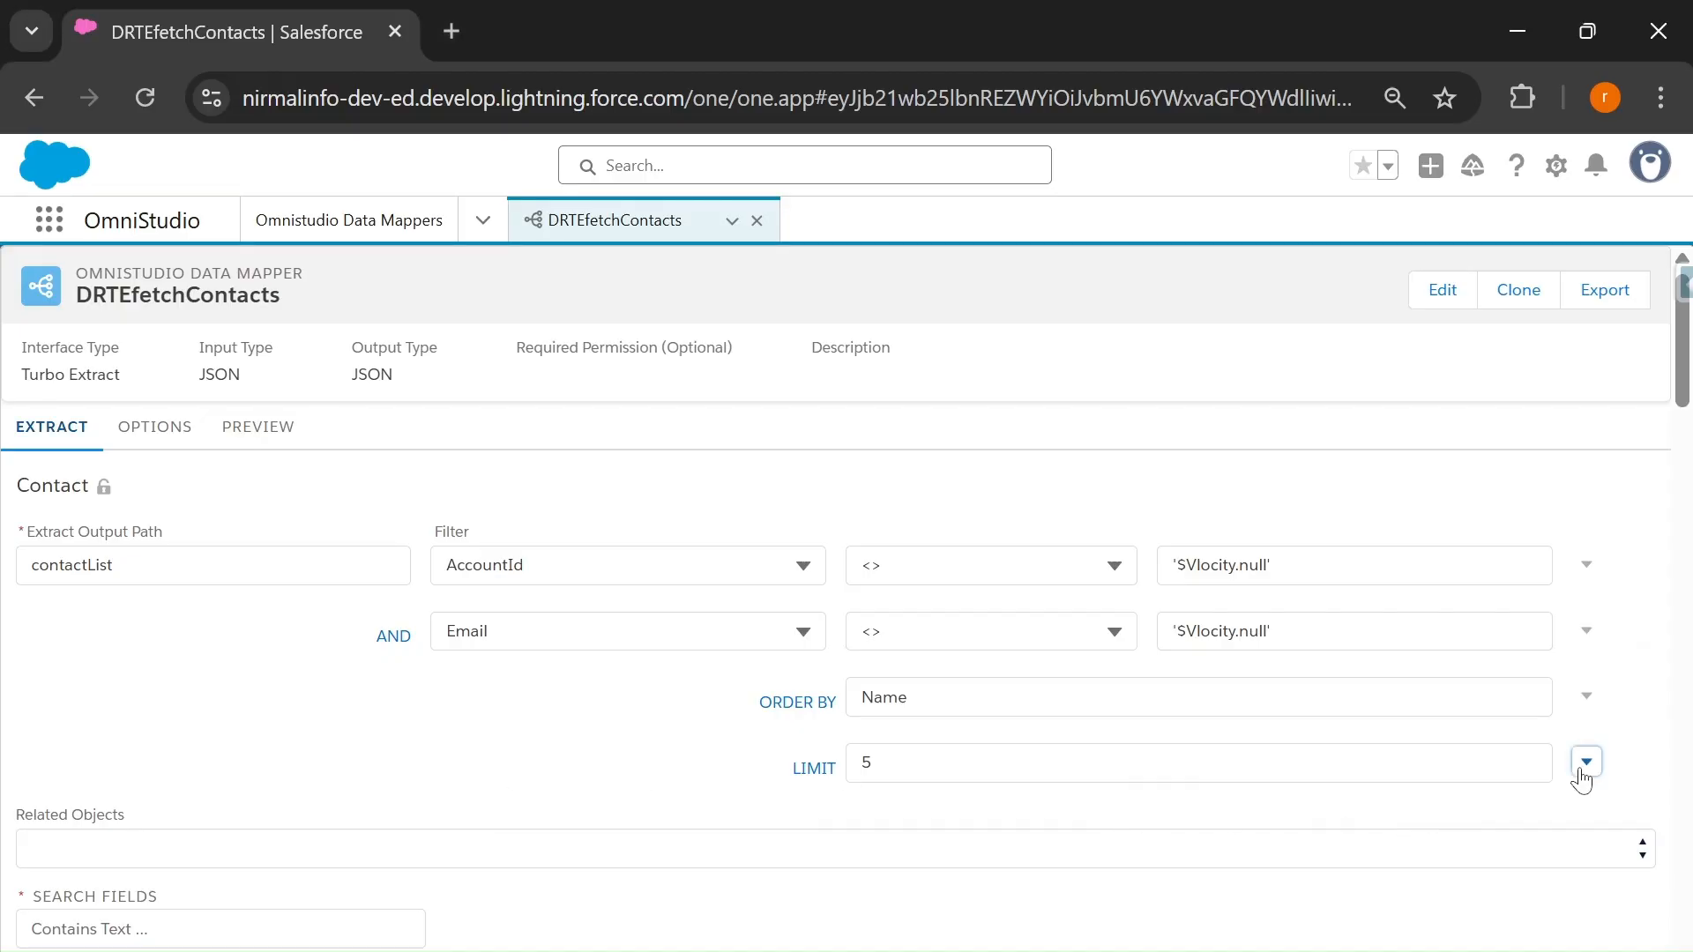
pyautogui.click(1586, 761)
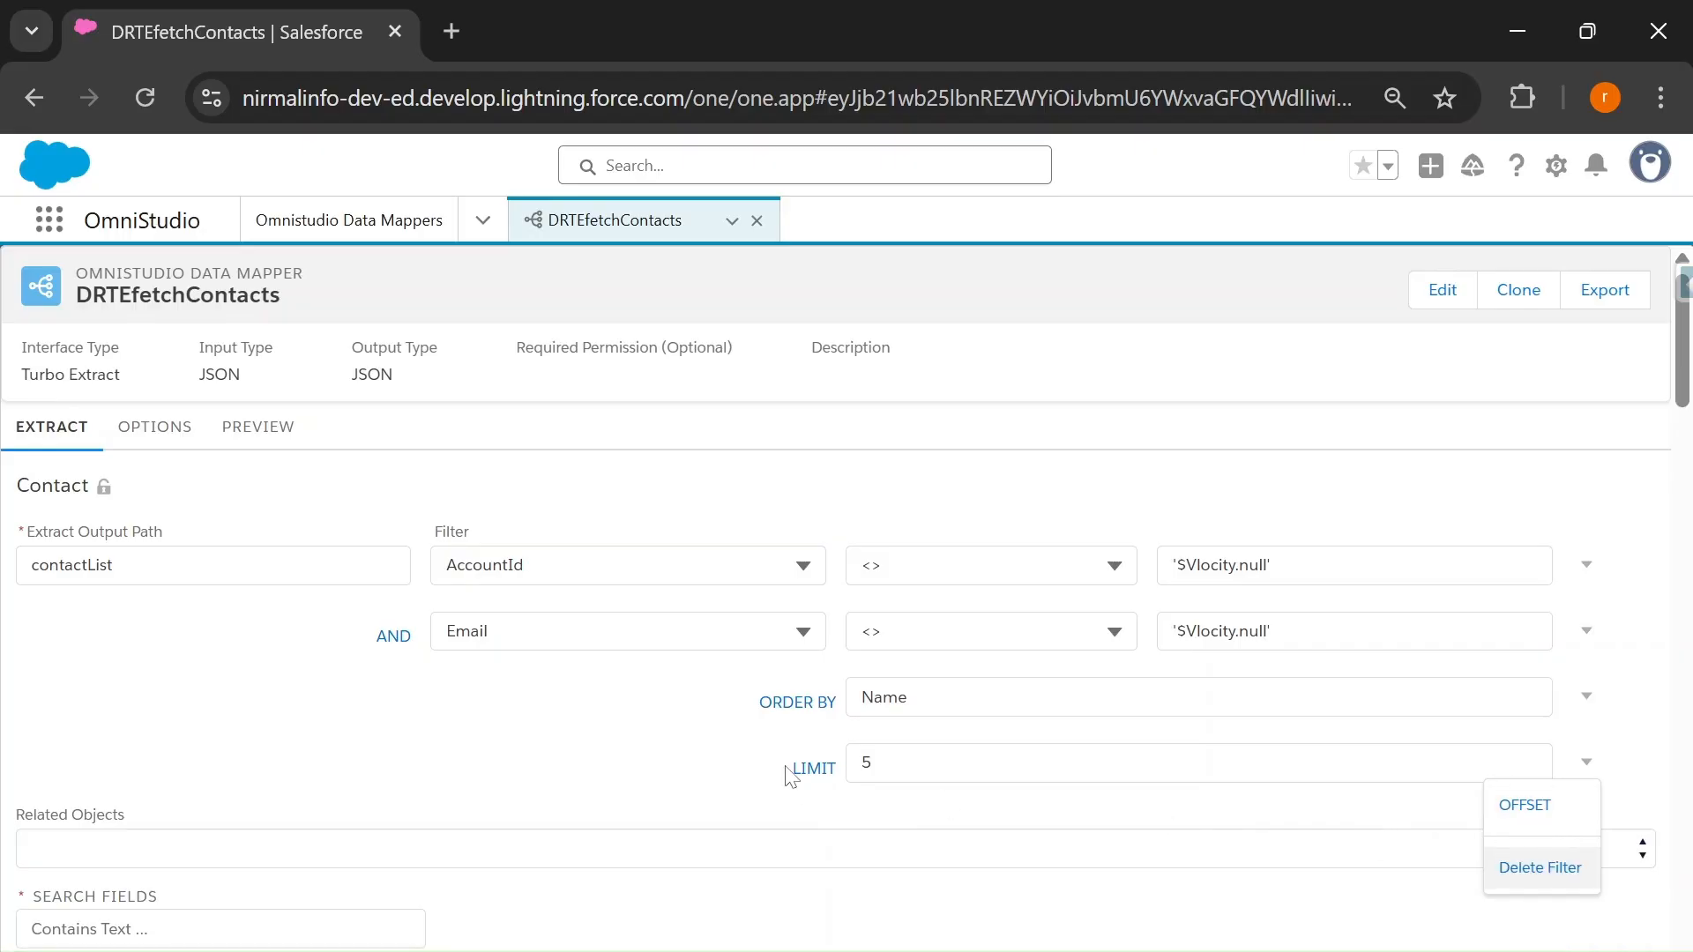
pyautogui.click(1531, 873)
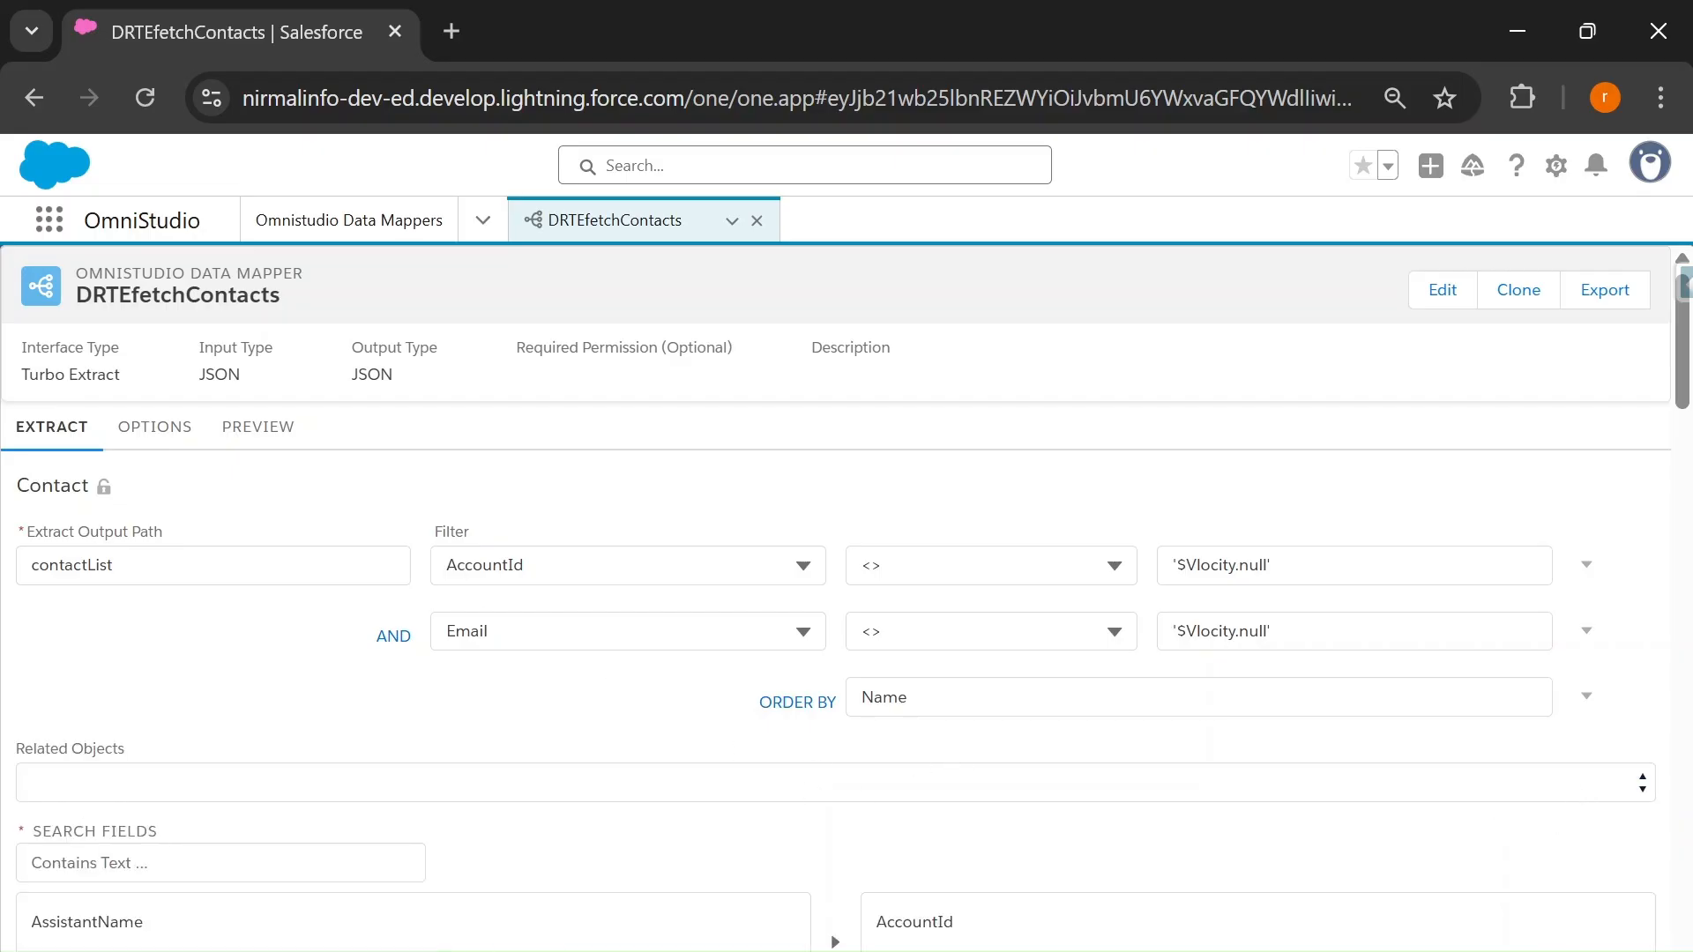
# - Execute the preview without the limit and check the result count and the first returned contacts
pyautogui.click(260, 430)
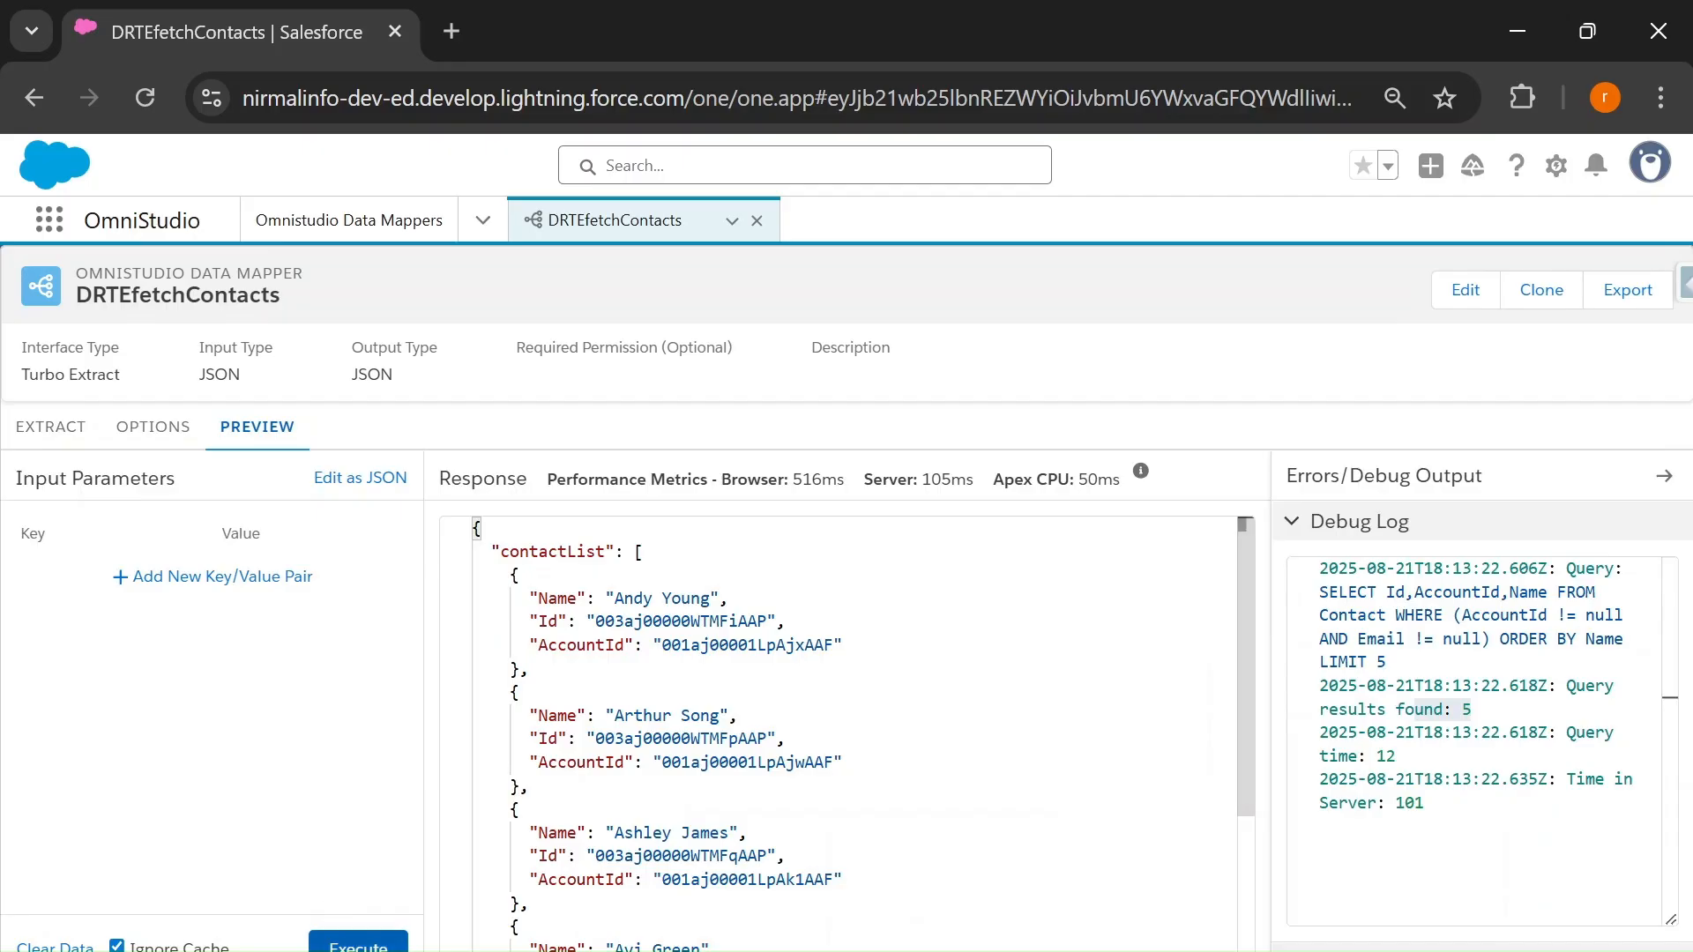
pyautogui.click(345, 945)
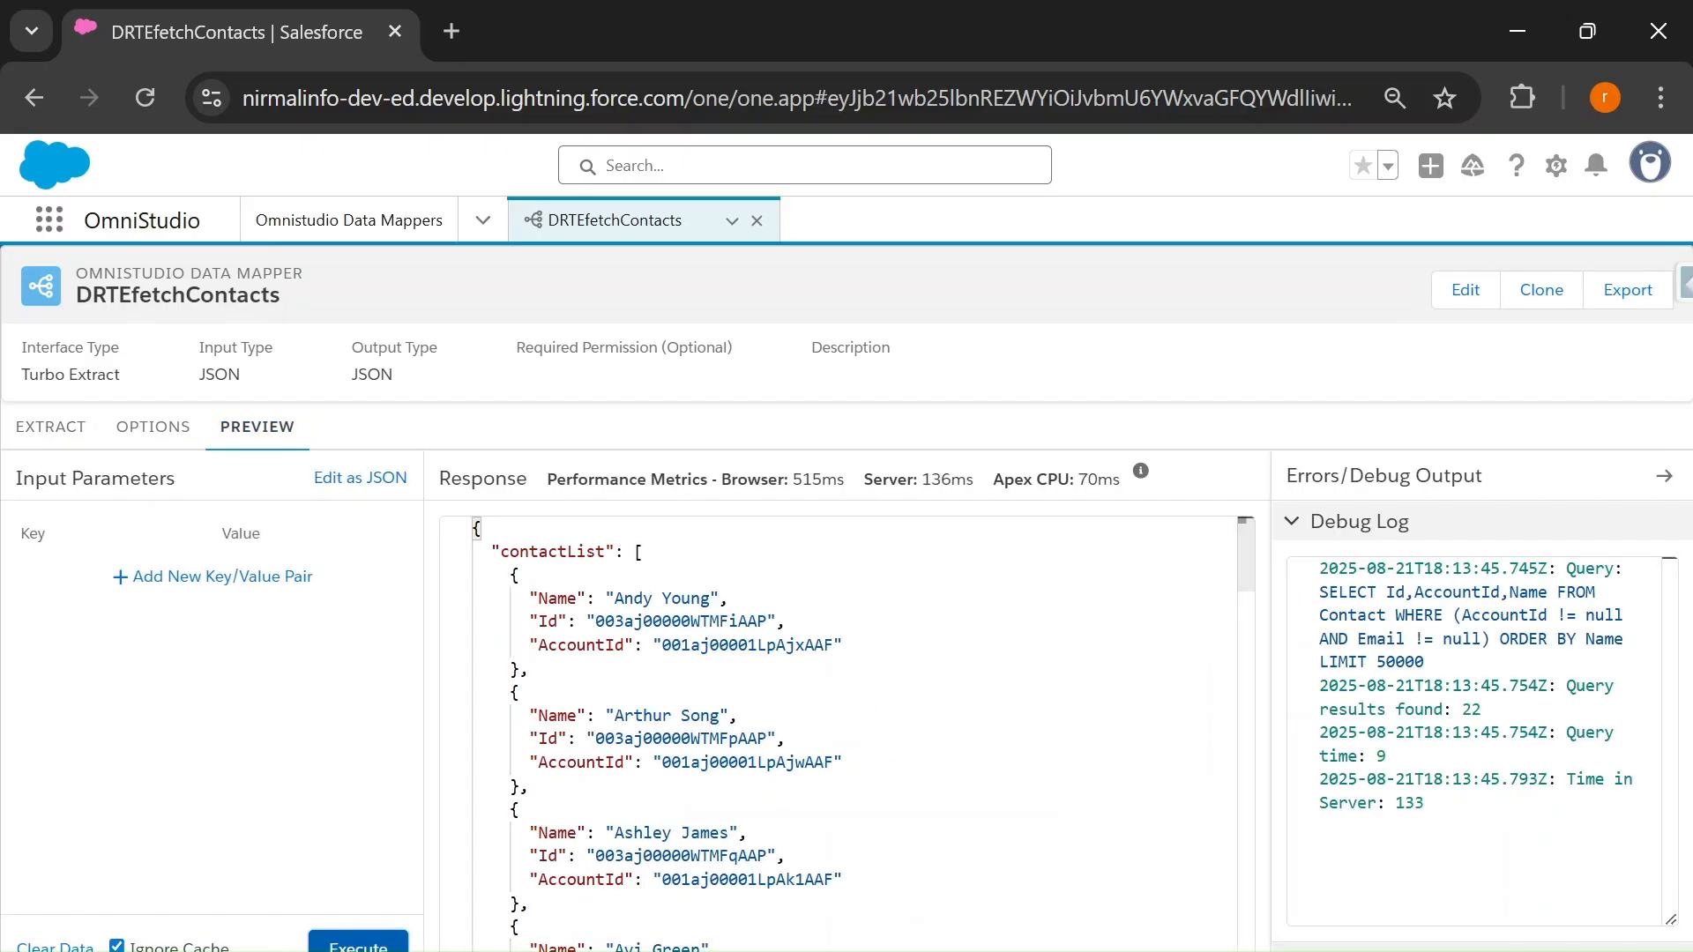
pyautogui.moveTo(1481, 710); pyautogui.dragTo(1424, 685)
pyautogui.moveTo(605, 598); pyautogui.dragTo(776, 738)
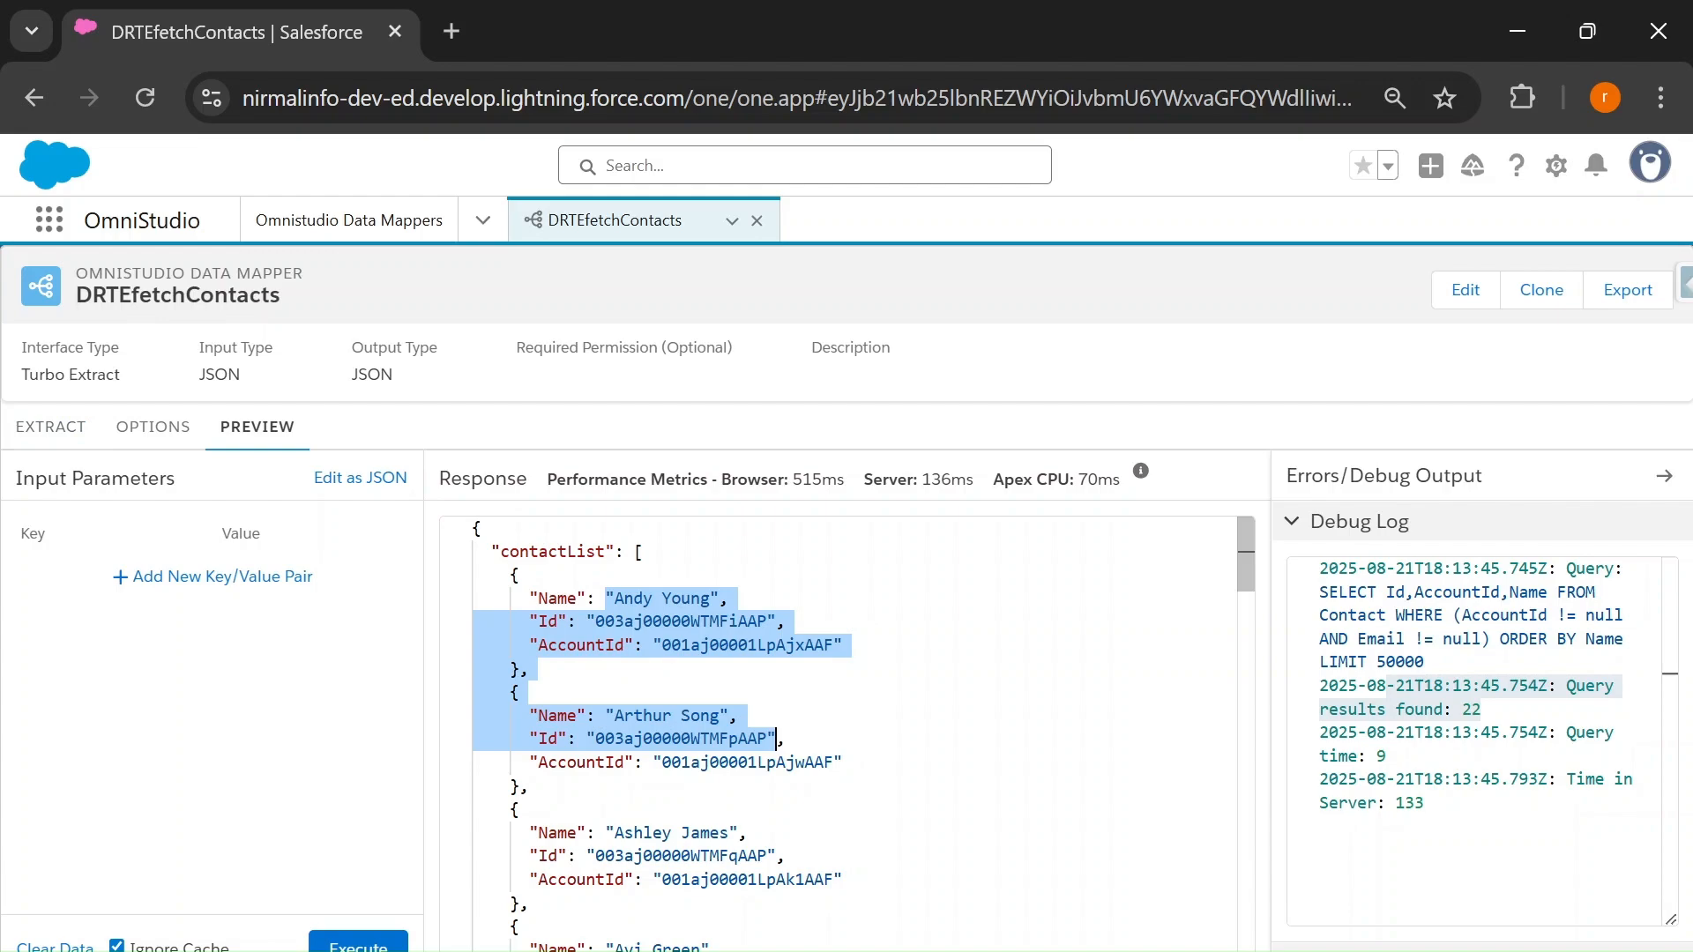
# - Add an OFFSET clause of 2 below the ORDER BY clause of the Contact extract
pyautogui.click(40, 427)
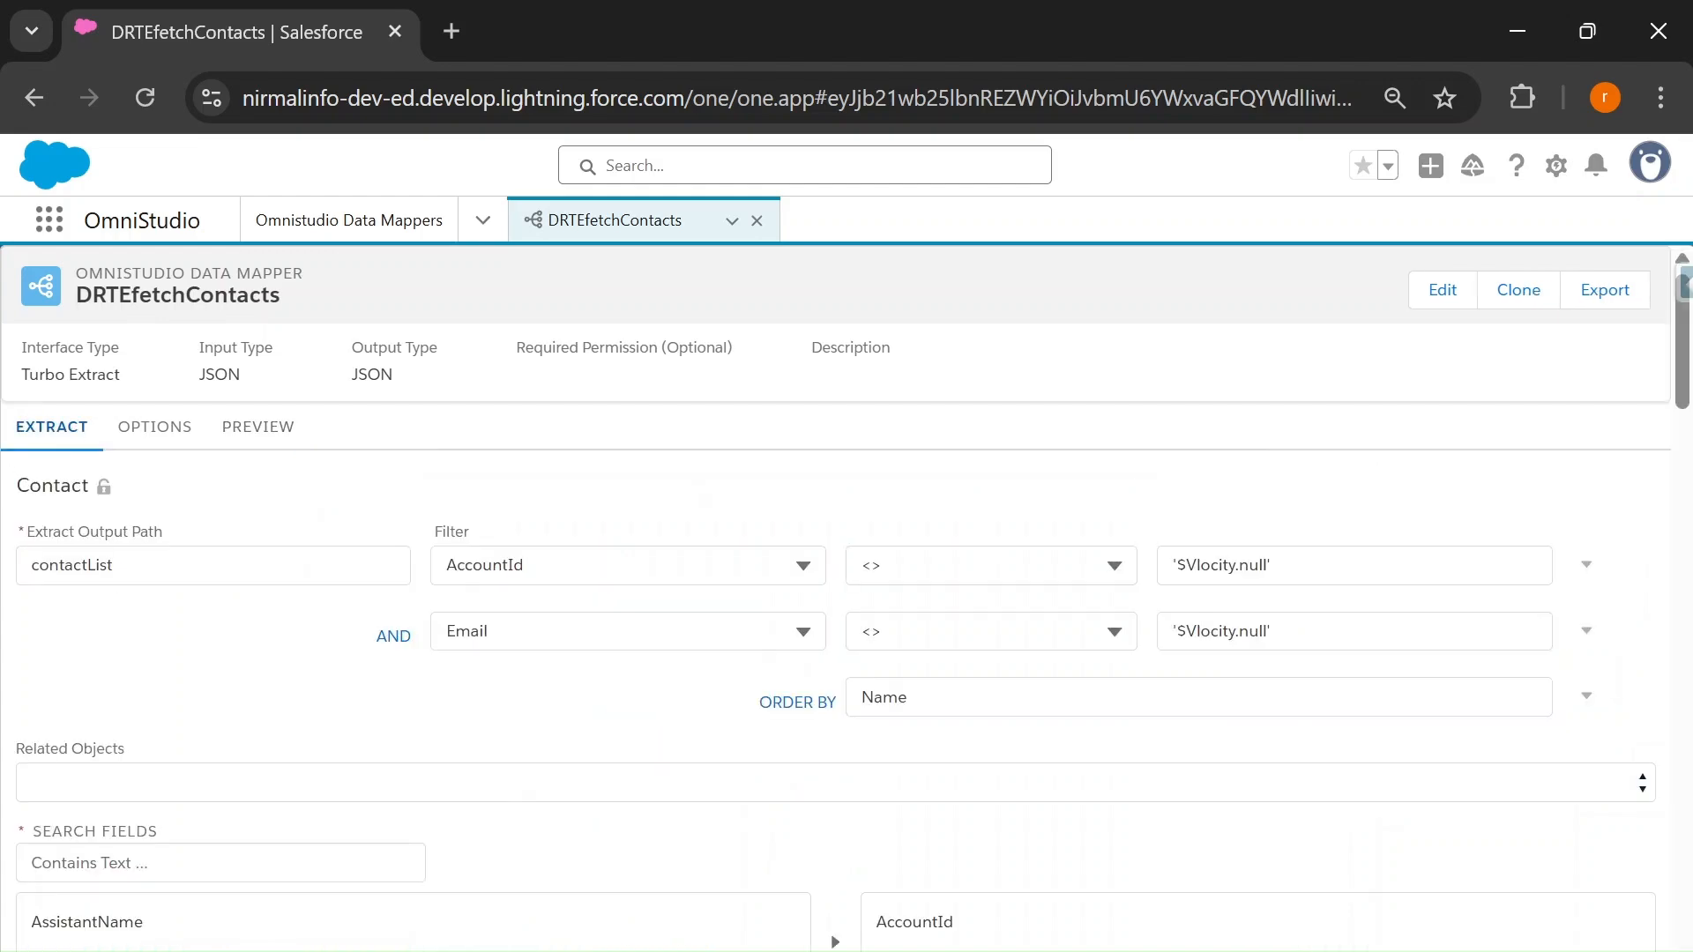
pyautogui.click(1587, 696)
pyautogui.click(1524, 781)
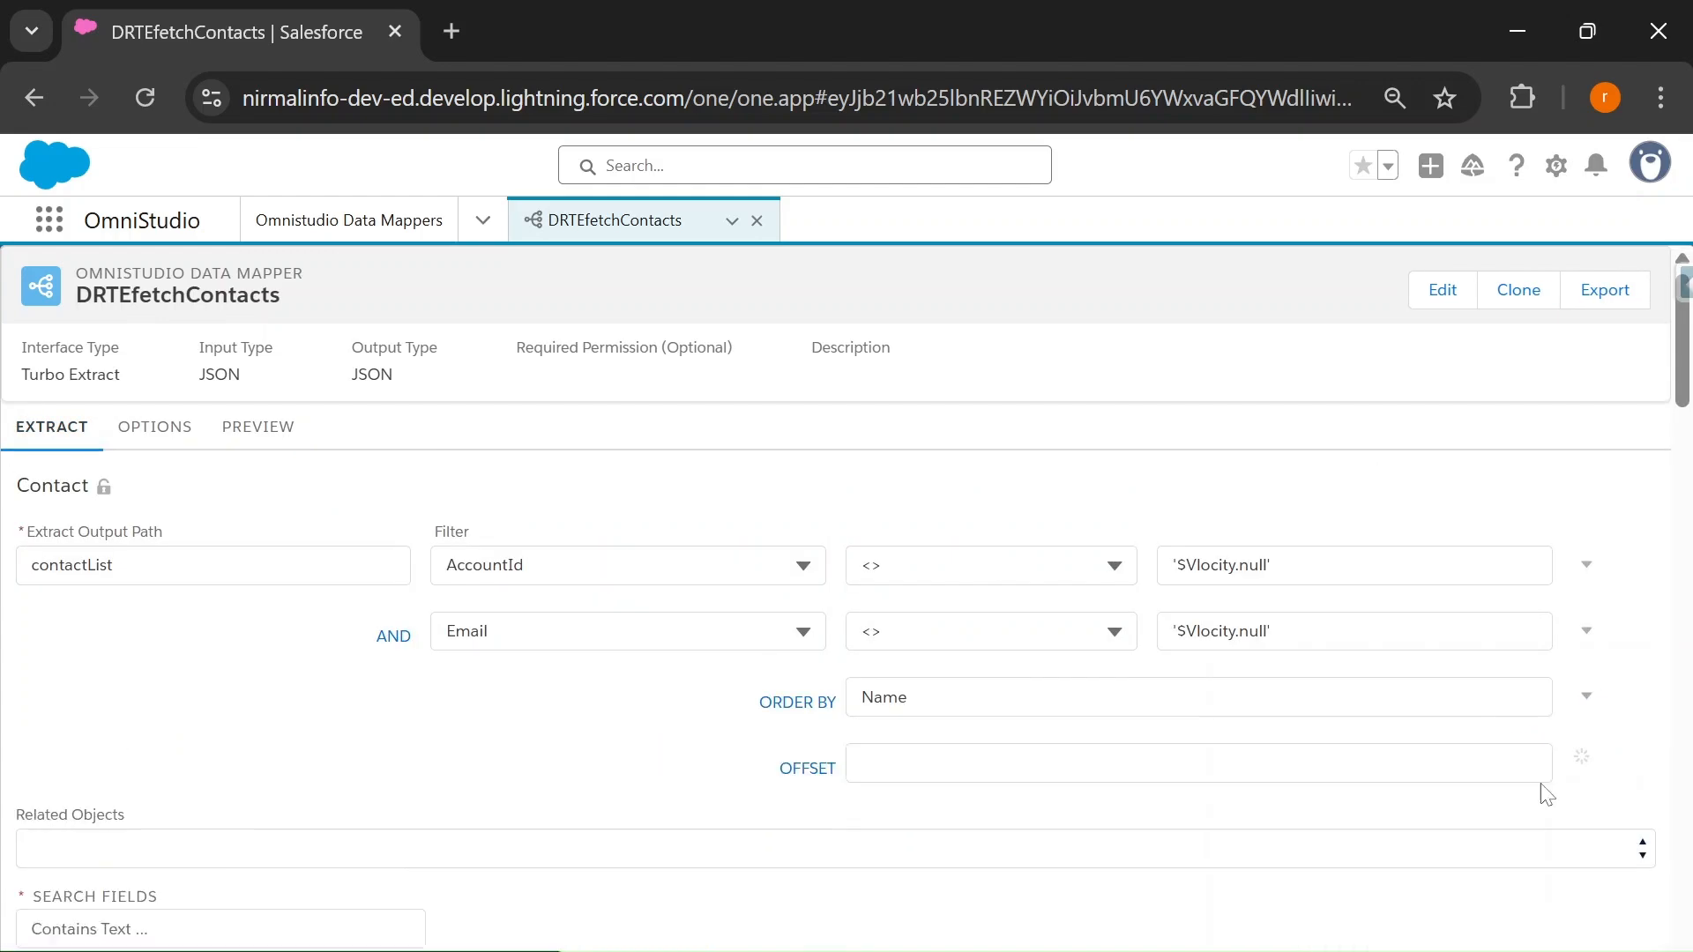
pyautogui.write('2')
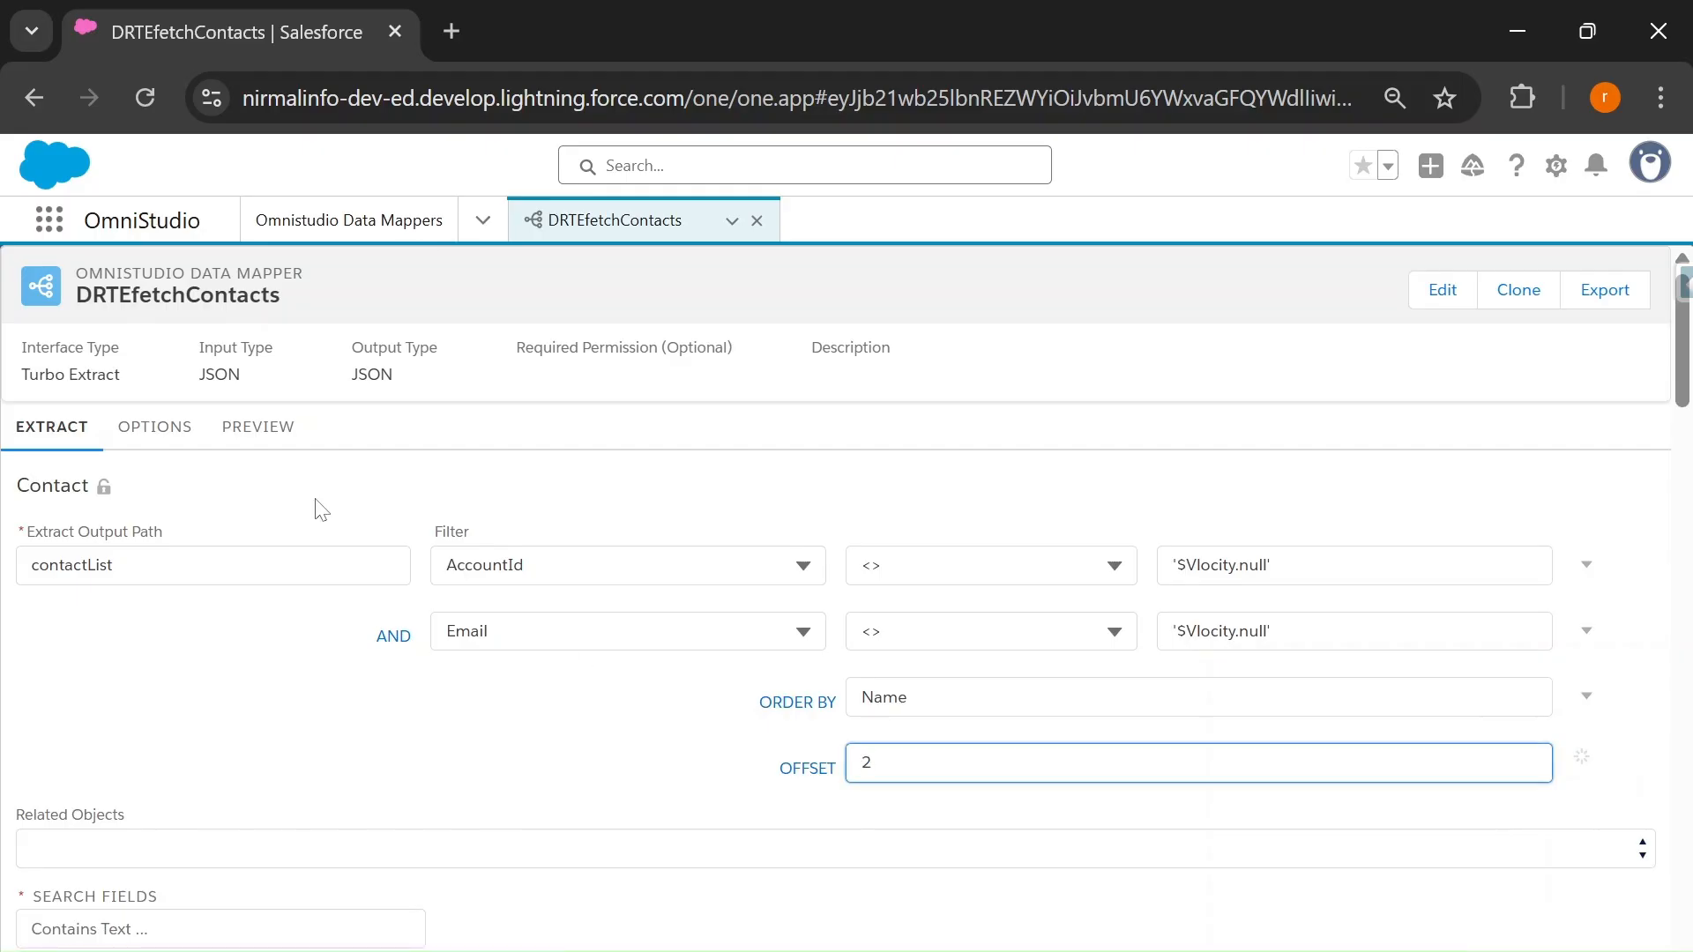
pyautogui.click(702, 787)
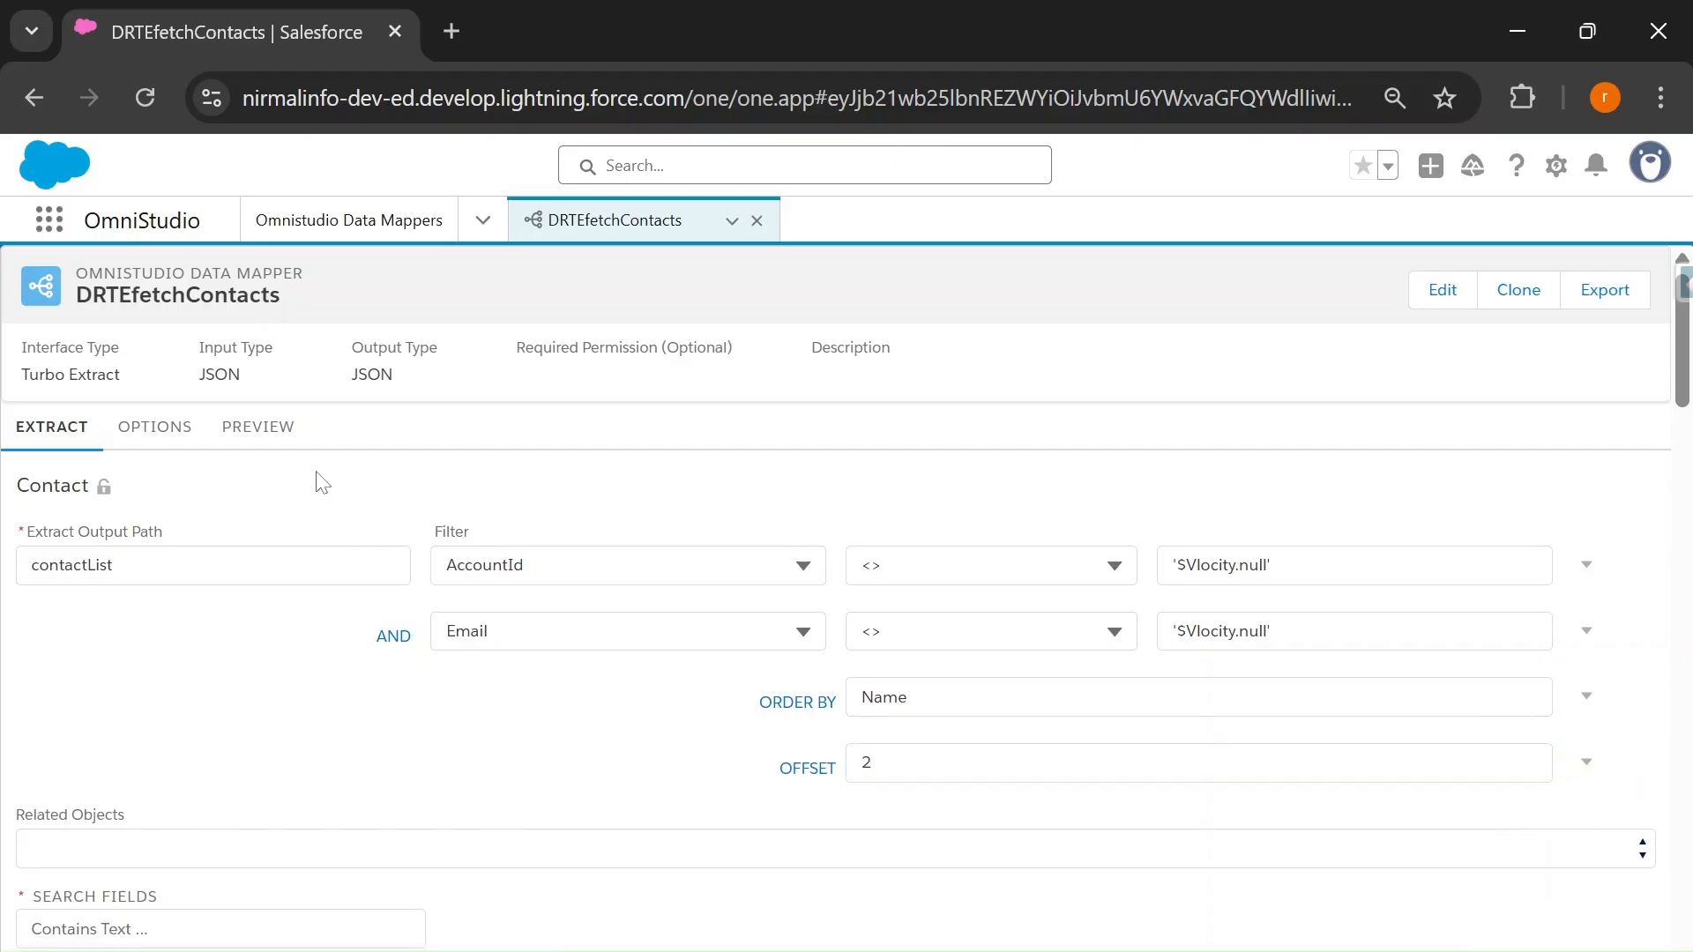
# - Execute the preview with the offset applied and compare the first contacts and result count with the previous response
pyautogui.click(258, 430)
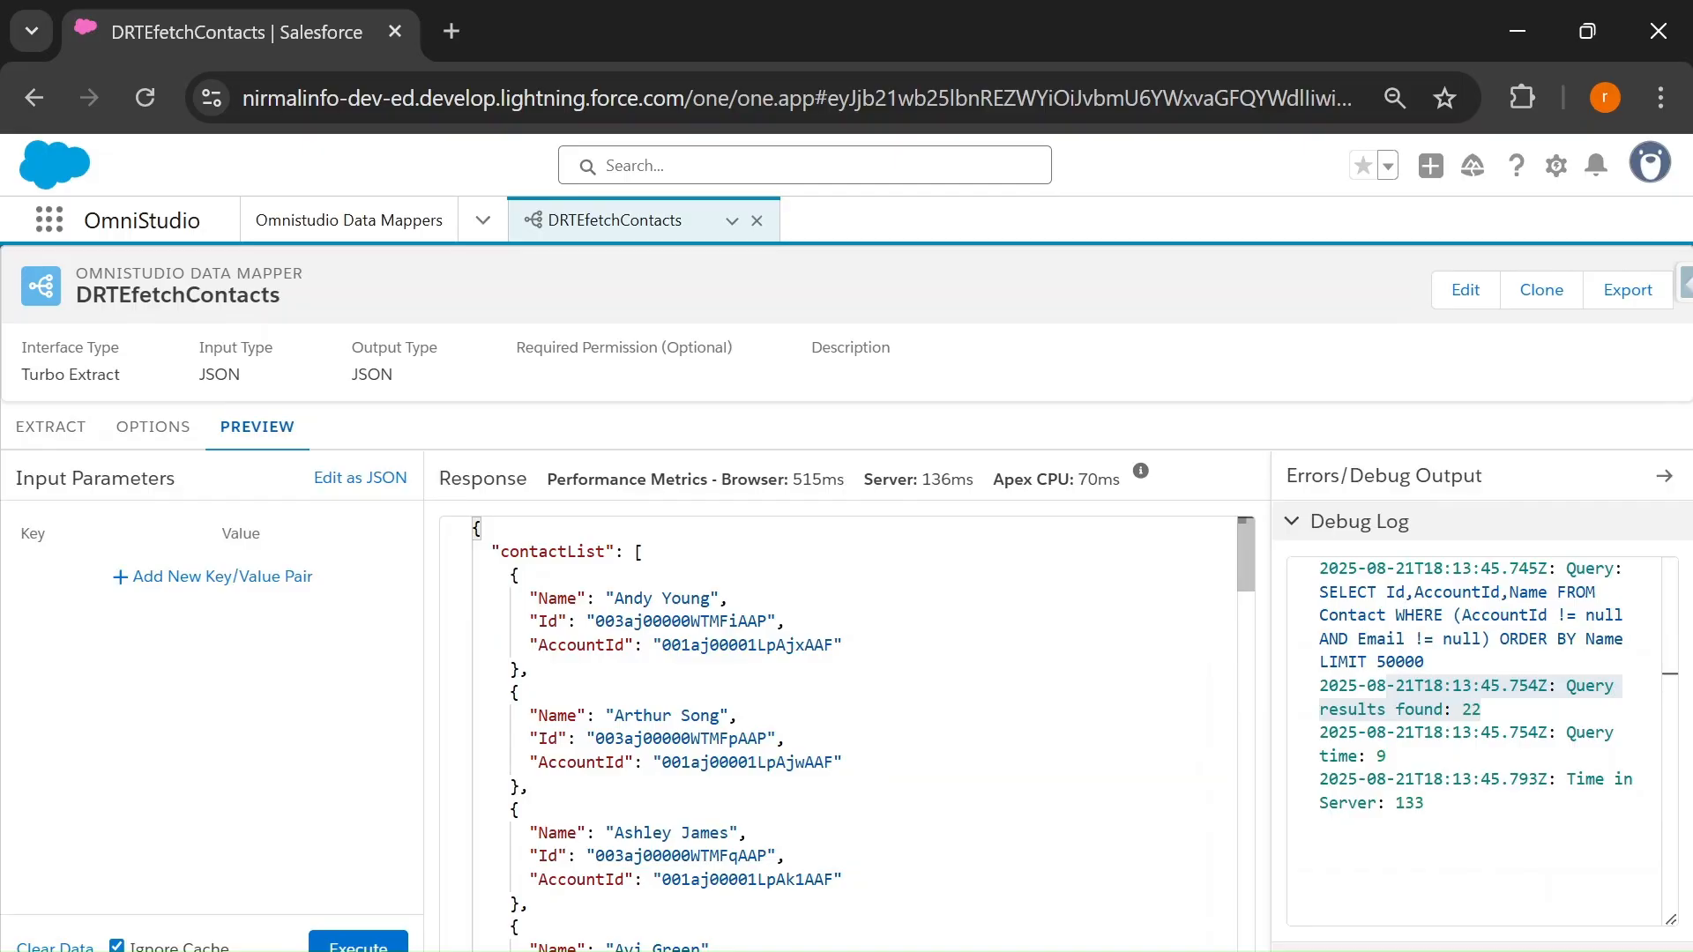
pyautogui.moveTo(510, 575); pyautogui.dragTo(529, 786)
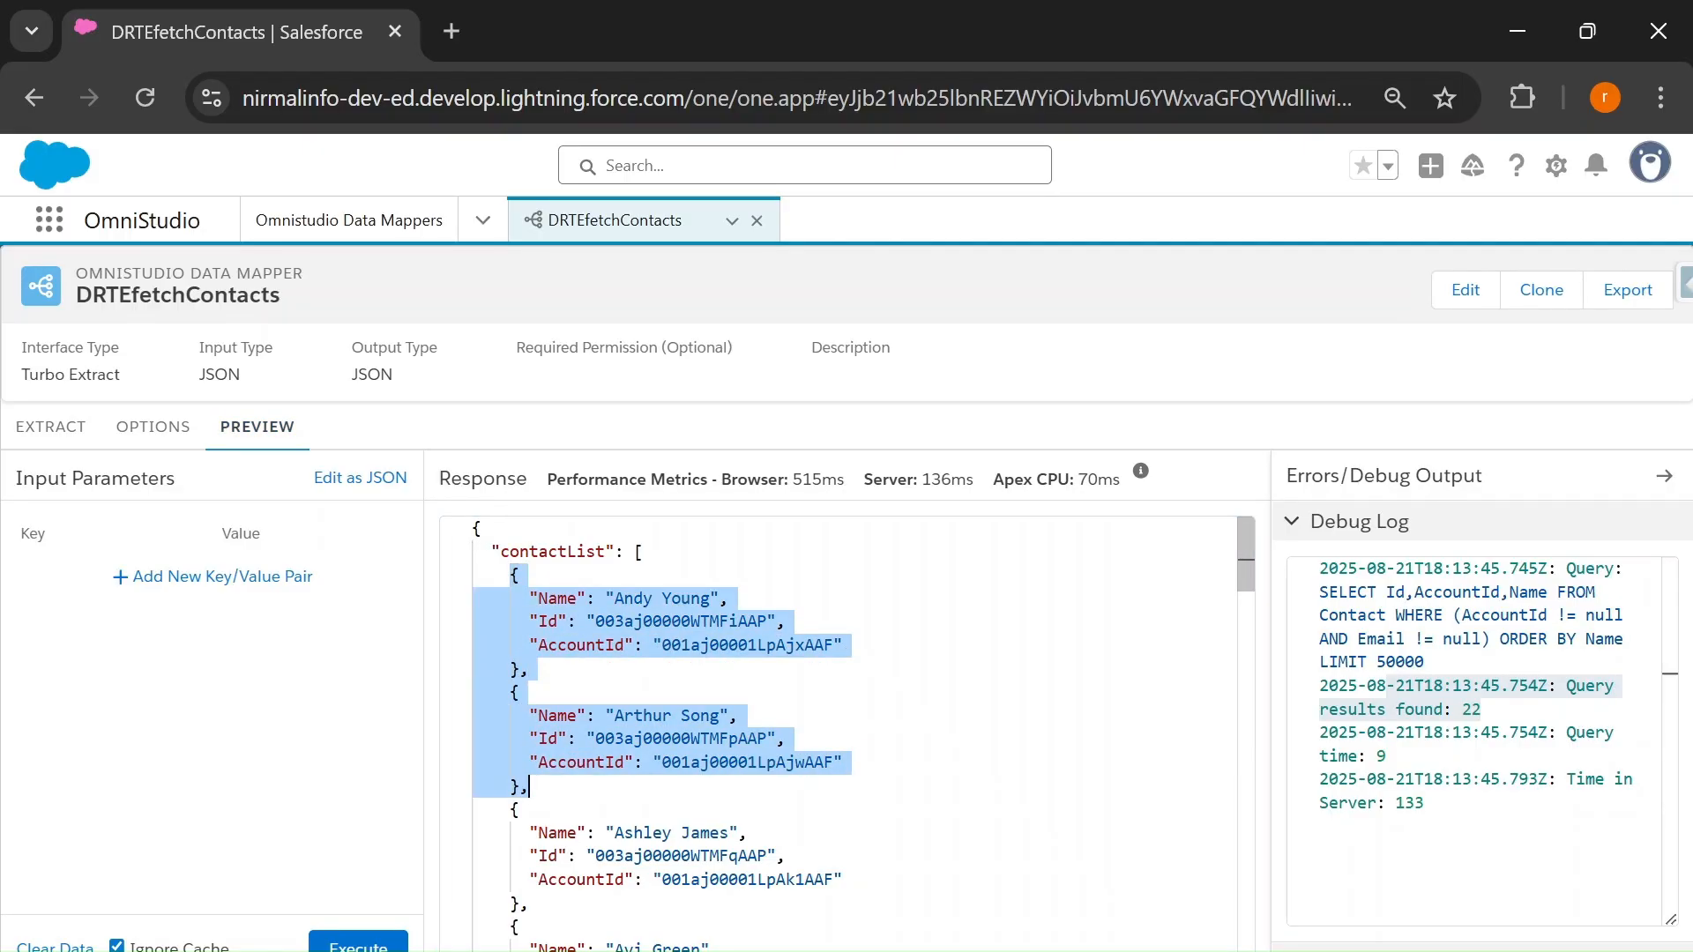
pyautogui.moveTo(529, 832); pyautogui.dragTo(527, 904)
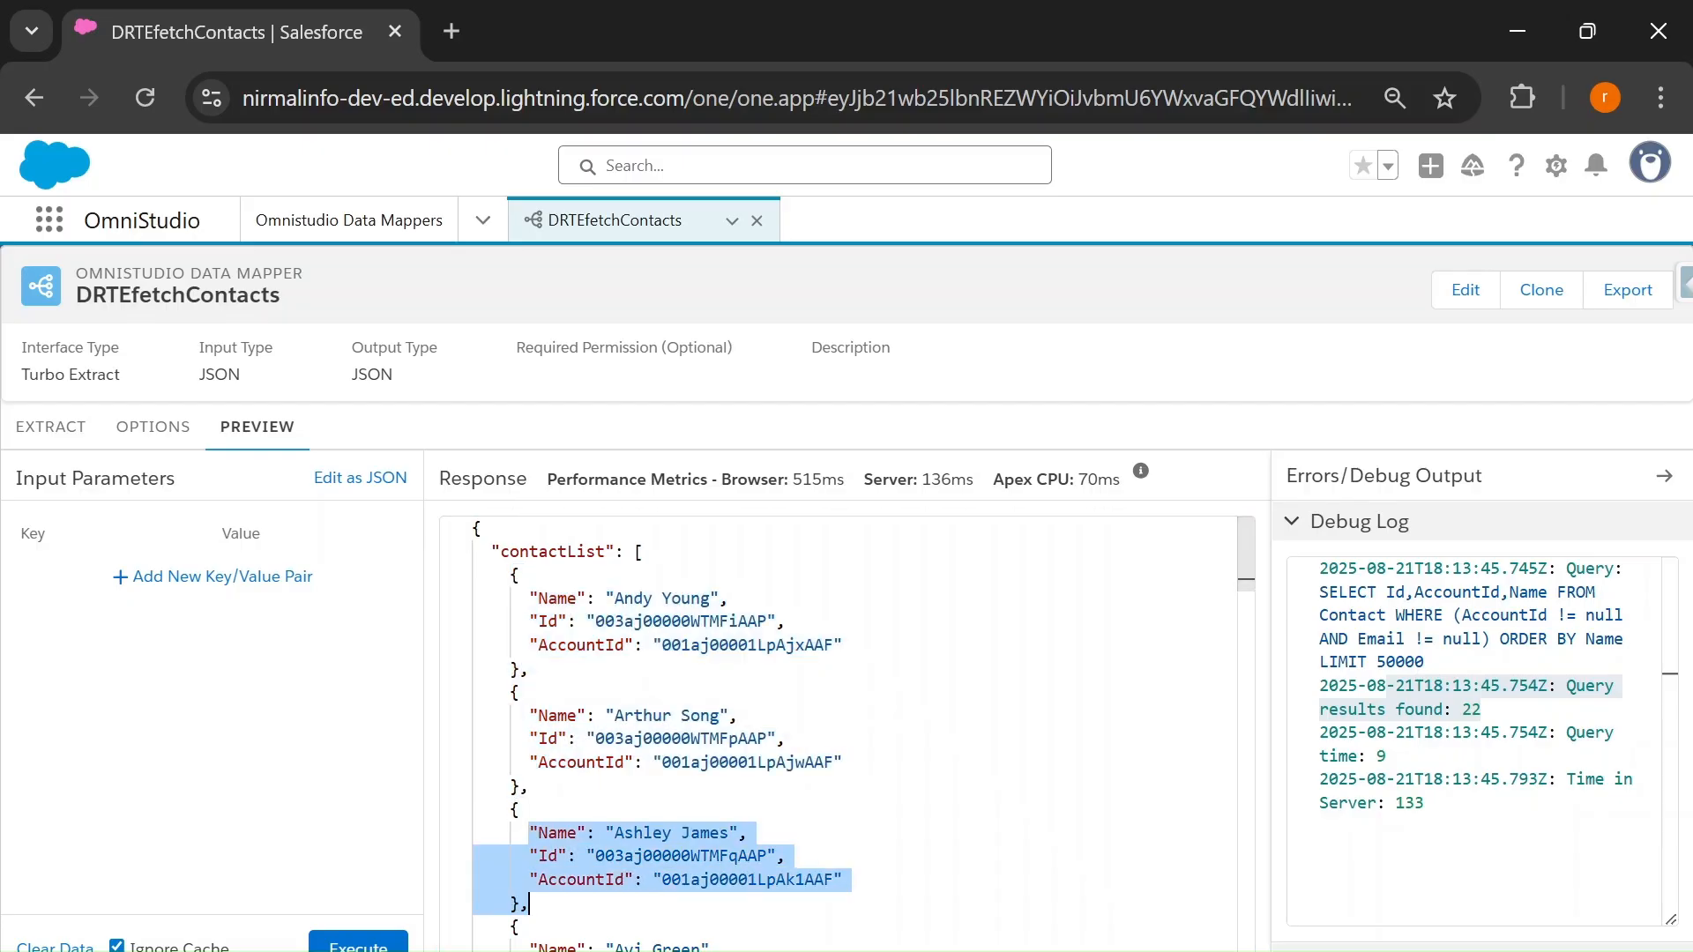
pyautogui.click(1481, 709)
pyautogui.moveTo(1481, 709); pyautogui.dragTo(1349, 685)
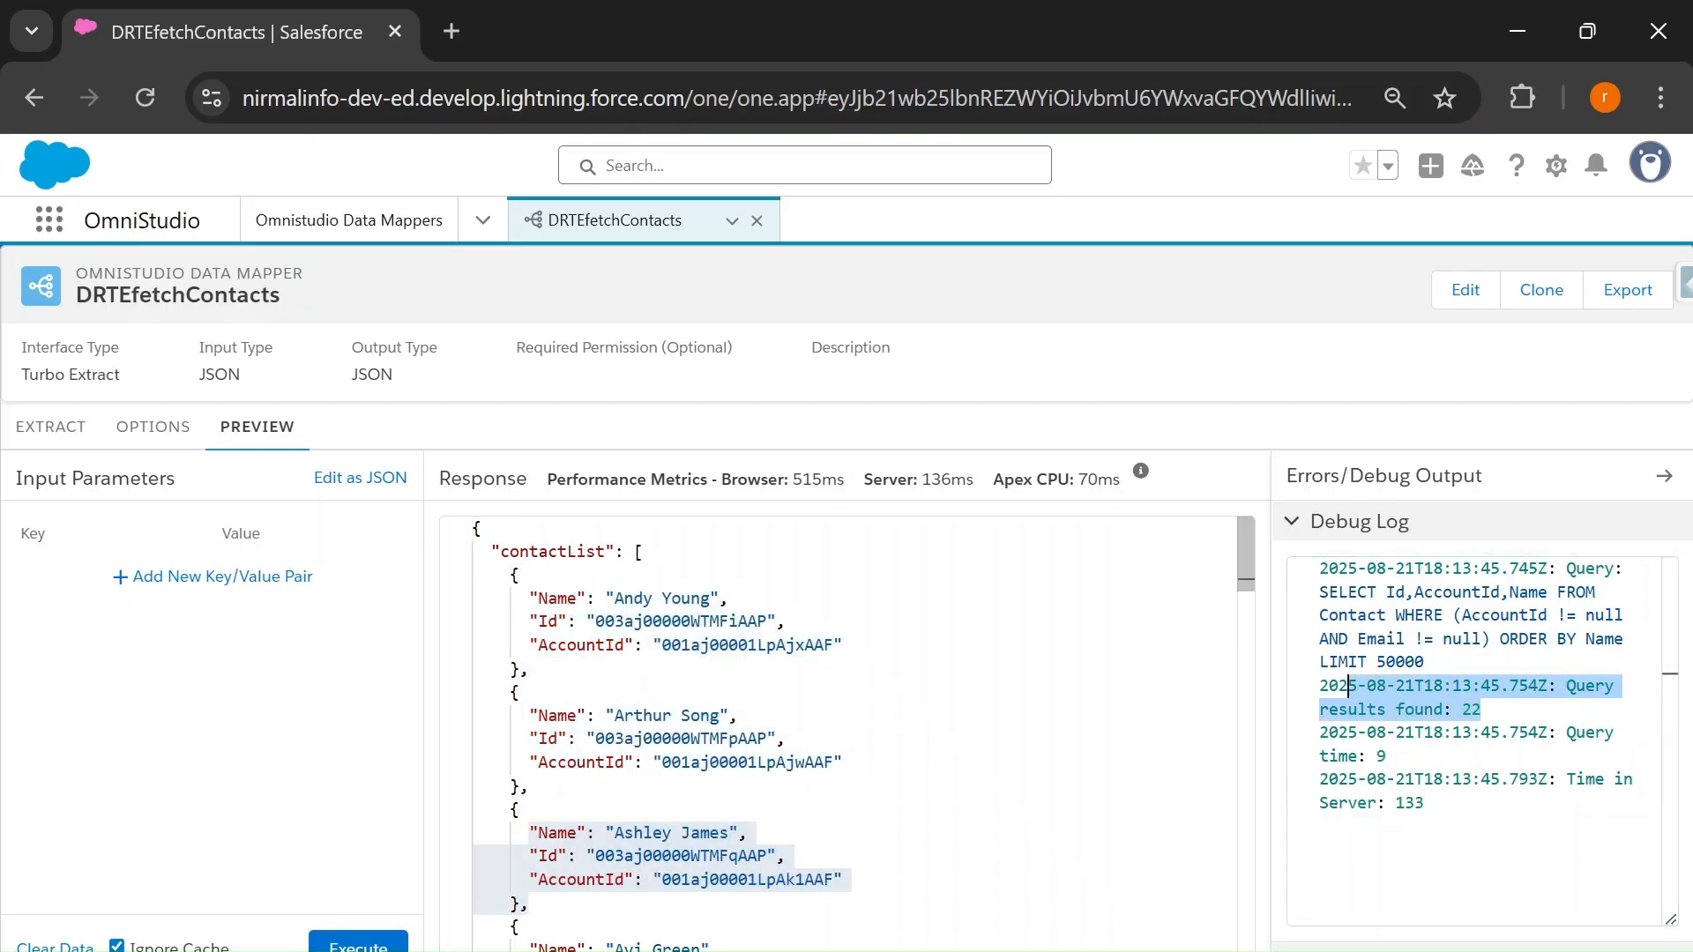
pyautogui.click(379, 941)
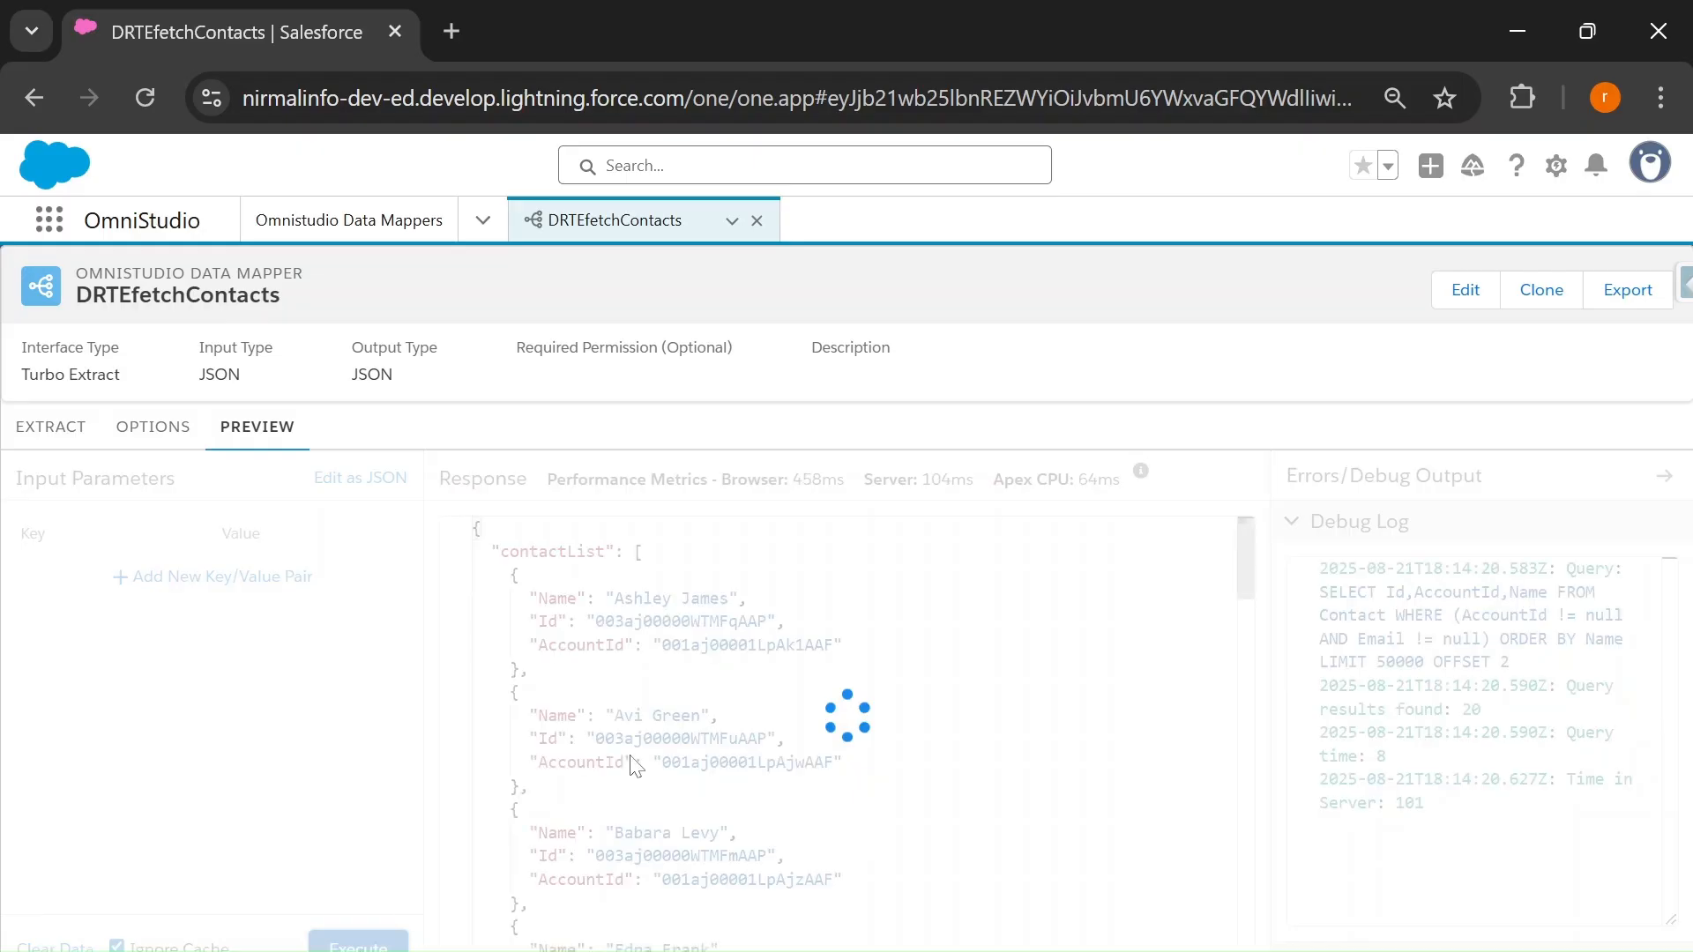
pyautogui.moveTo(502, 575); pyautogui.dragTo(520, 693)
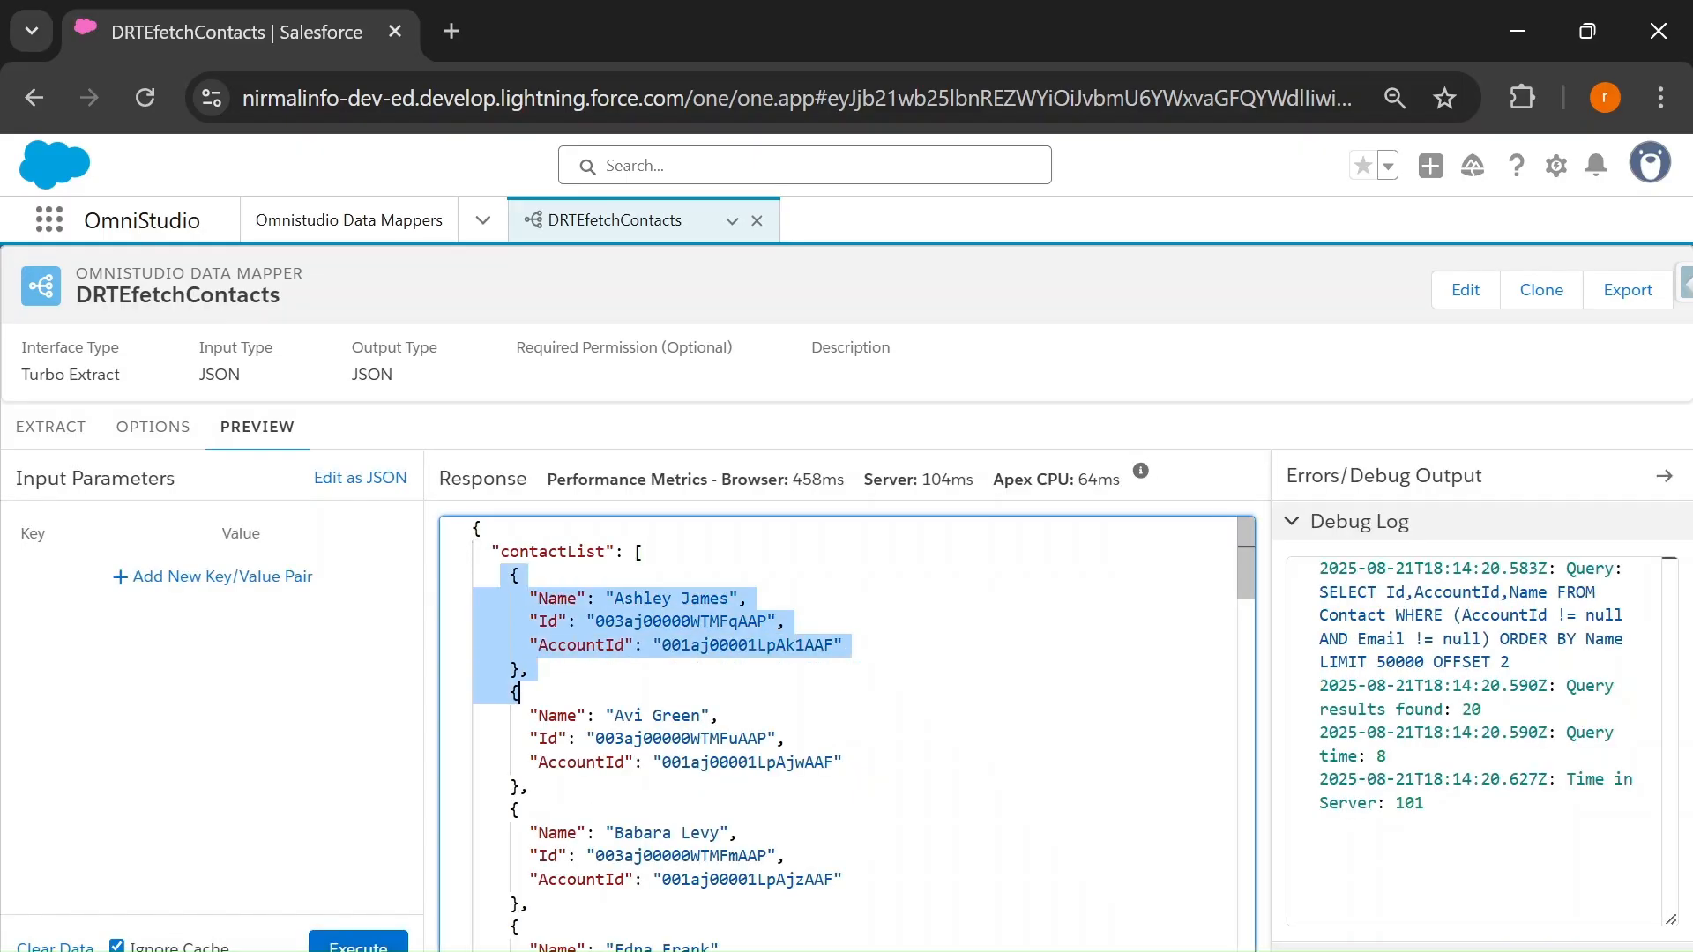
pyautogui.moveTo(1482, 710); pyautogui.dragTo(1453, 709)
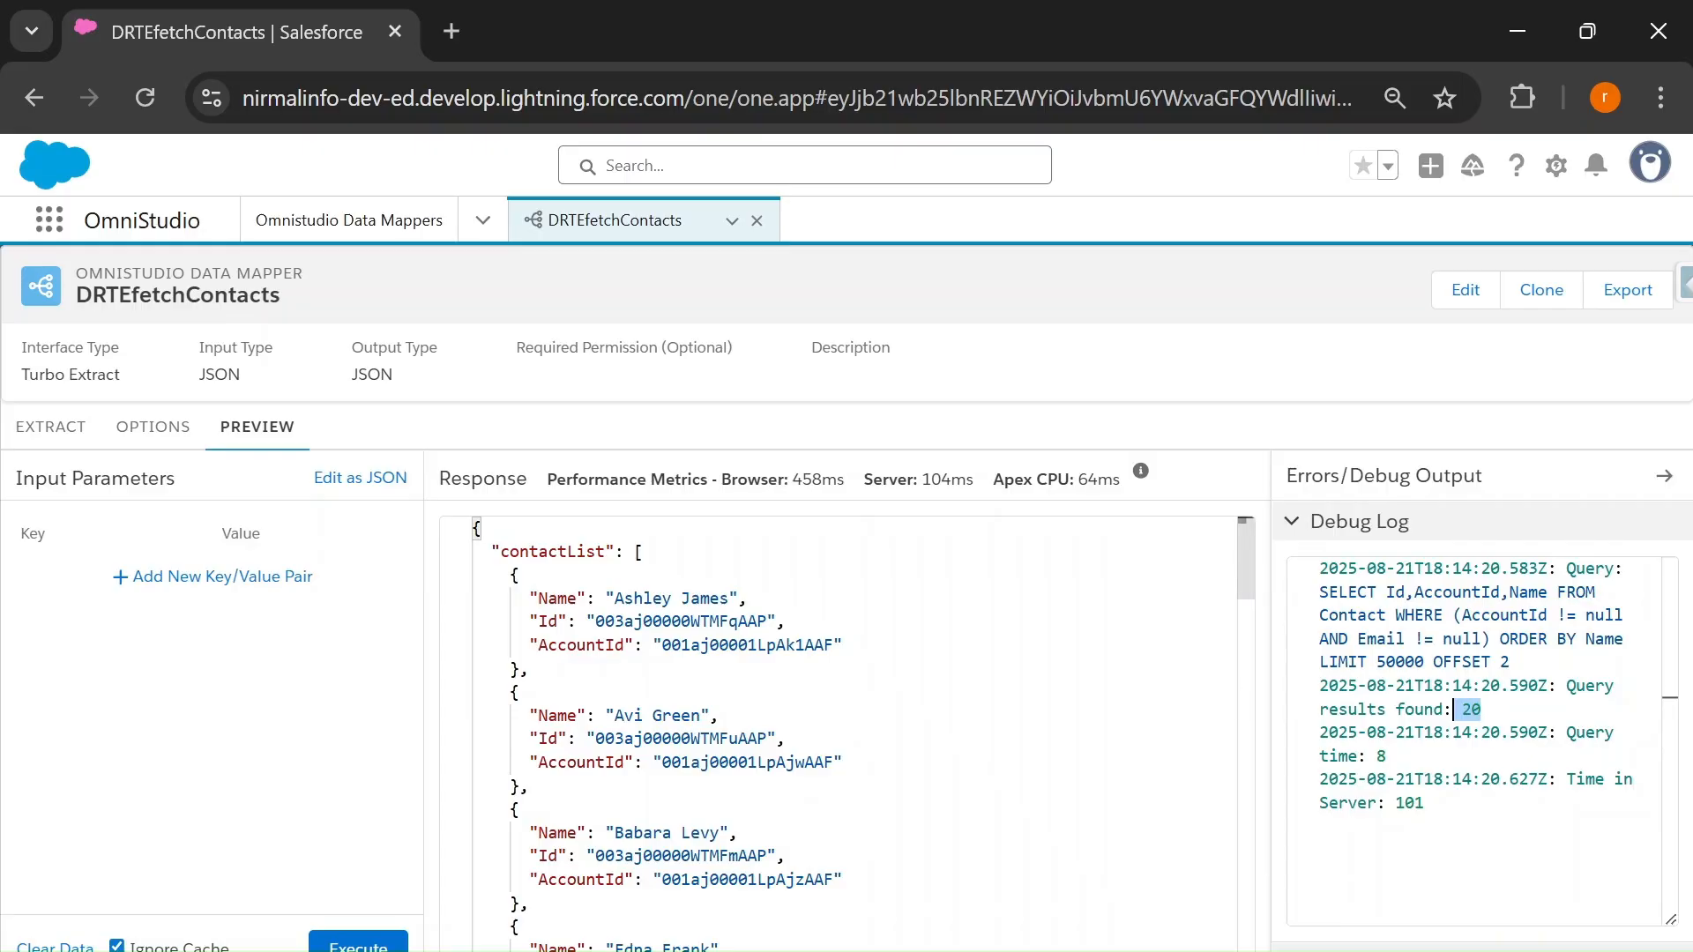
# - Examine the clause options offered for the OFFSET and Email filter rows of the Contact extract
pyautogui.click(58, 434)
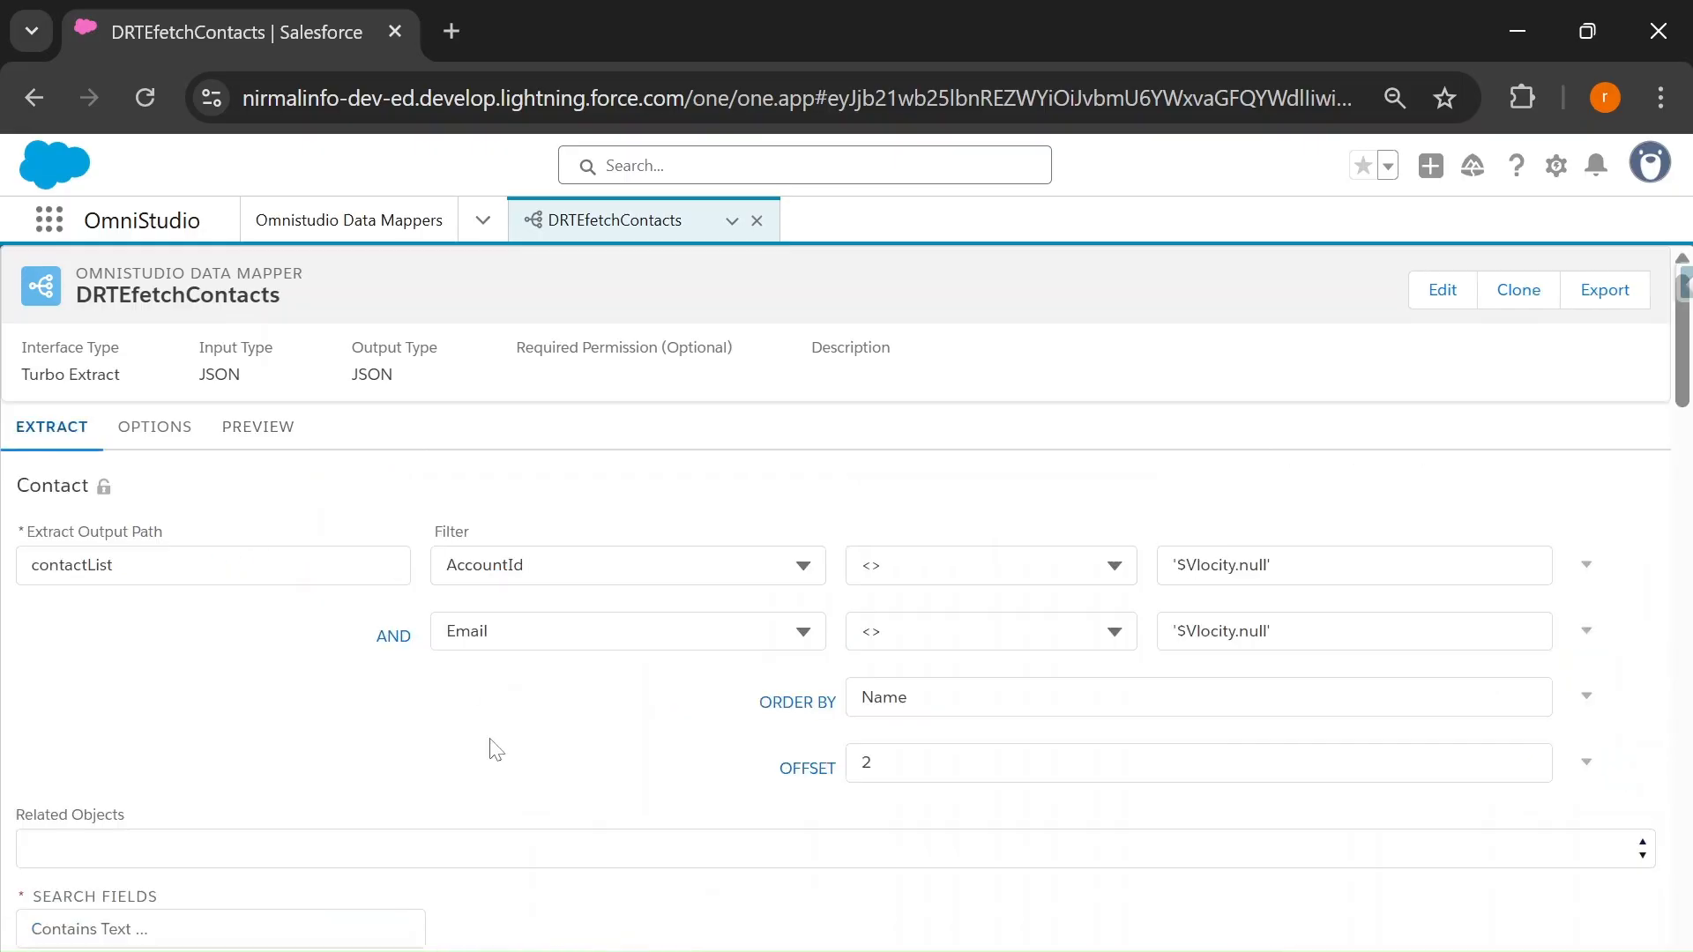
pyautogui.click(1586, 761)
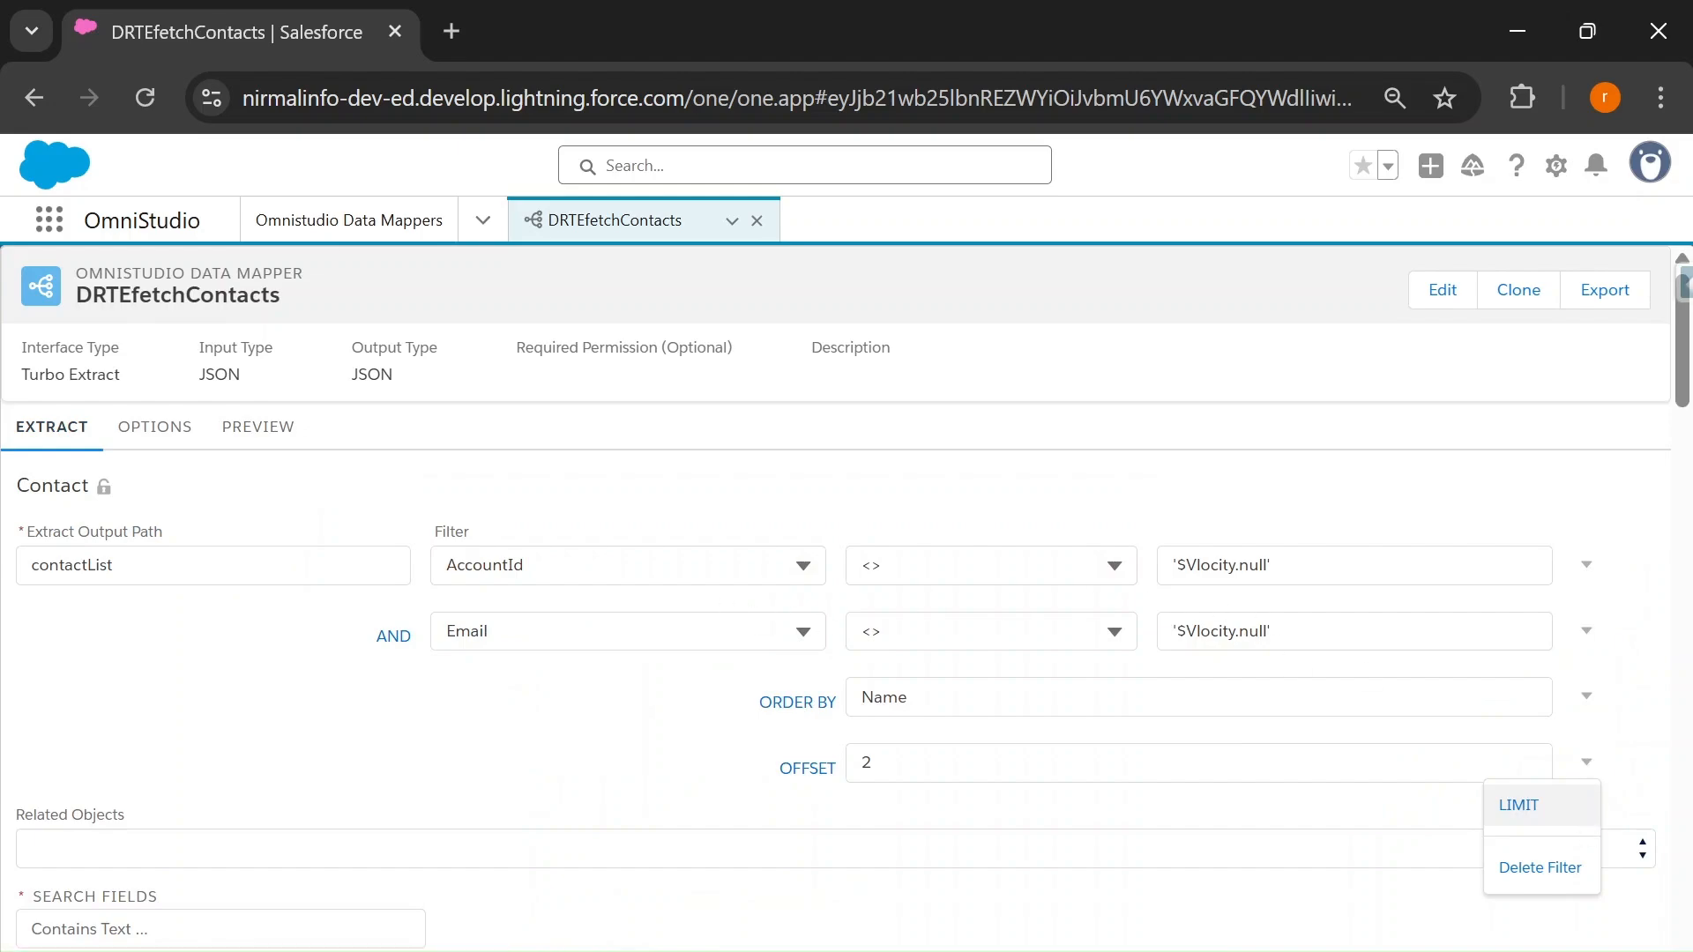
pyautogui.click(1586, 631)
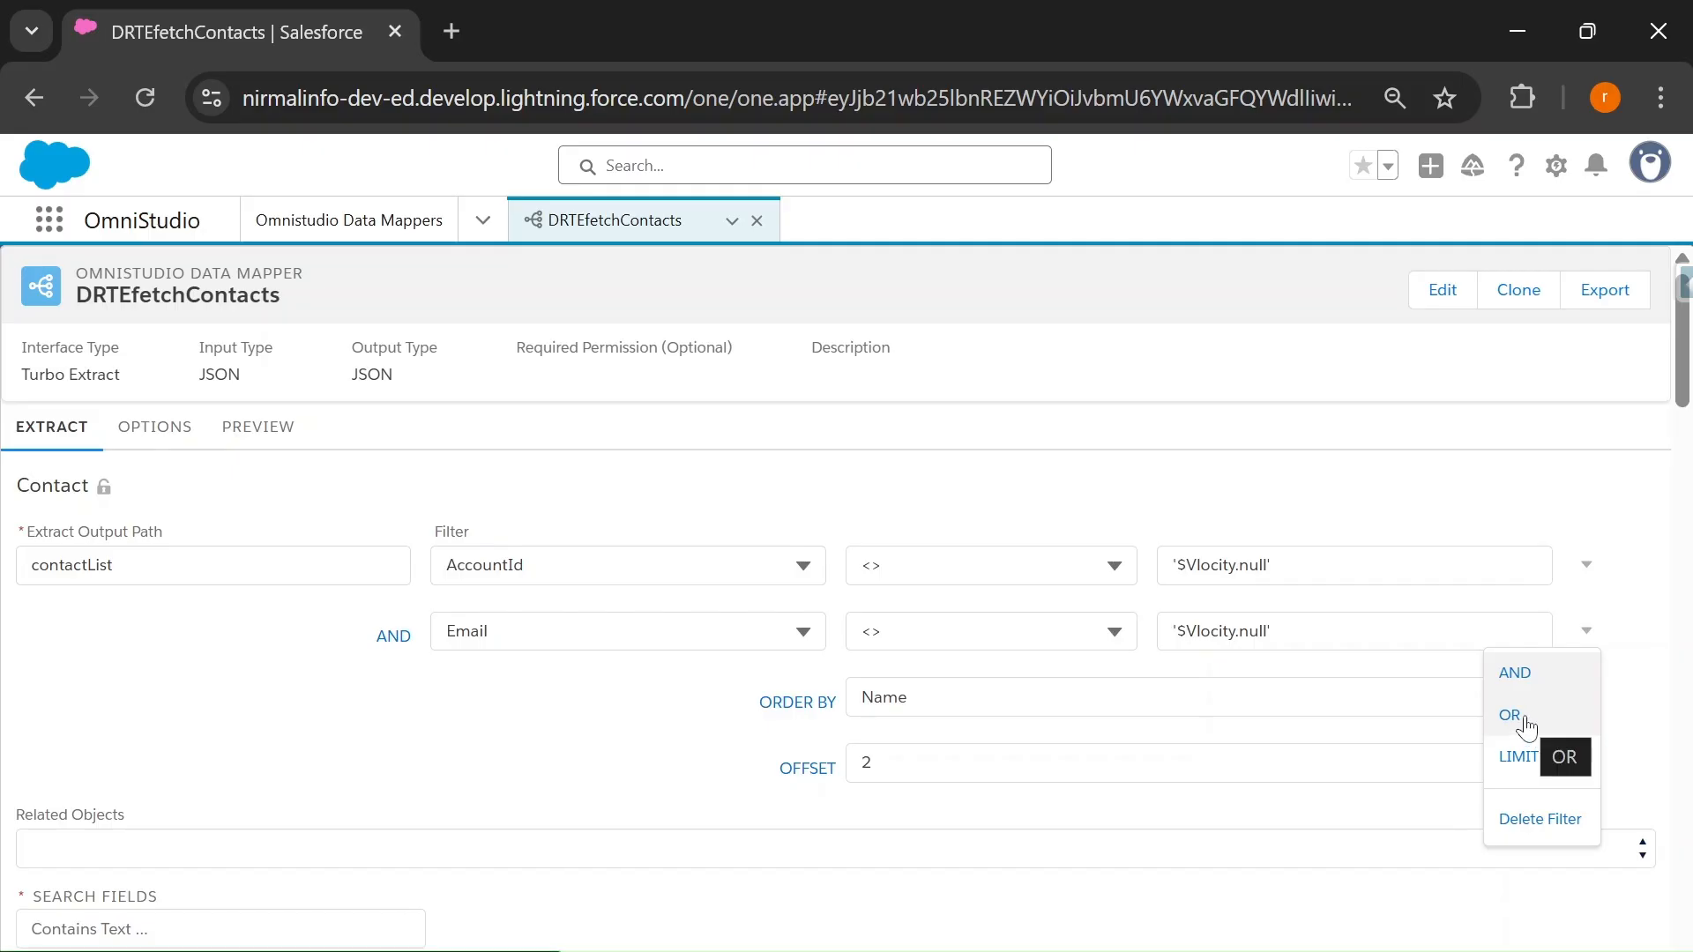
pyautogui.click(249, 711)
# - Add the Email field to the selected output fields of the Contact extract
pyautogui.scroll(-4, 255, 709)
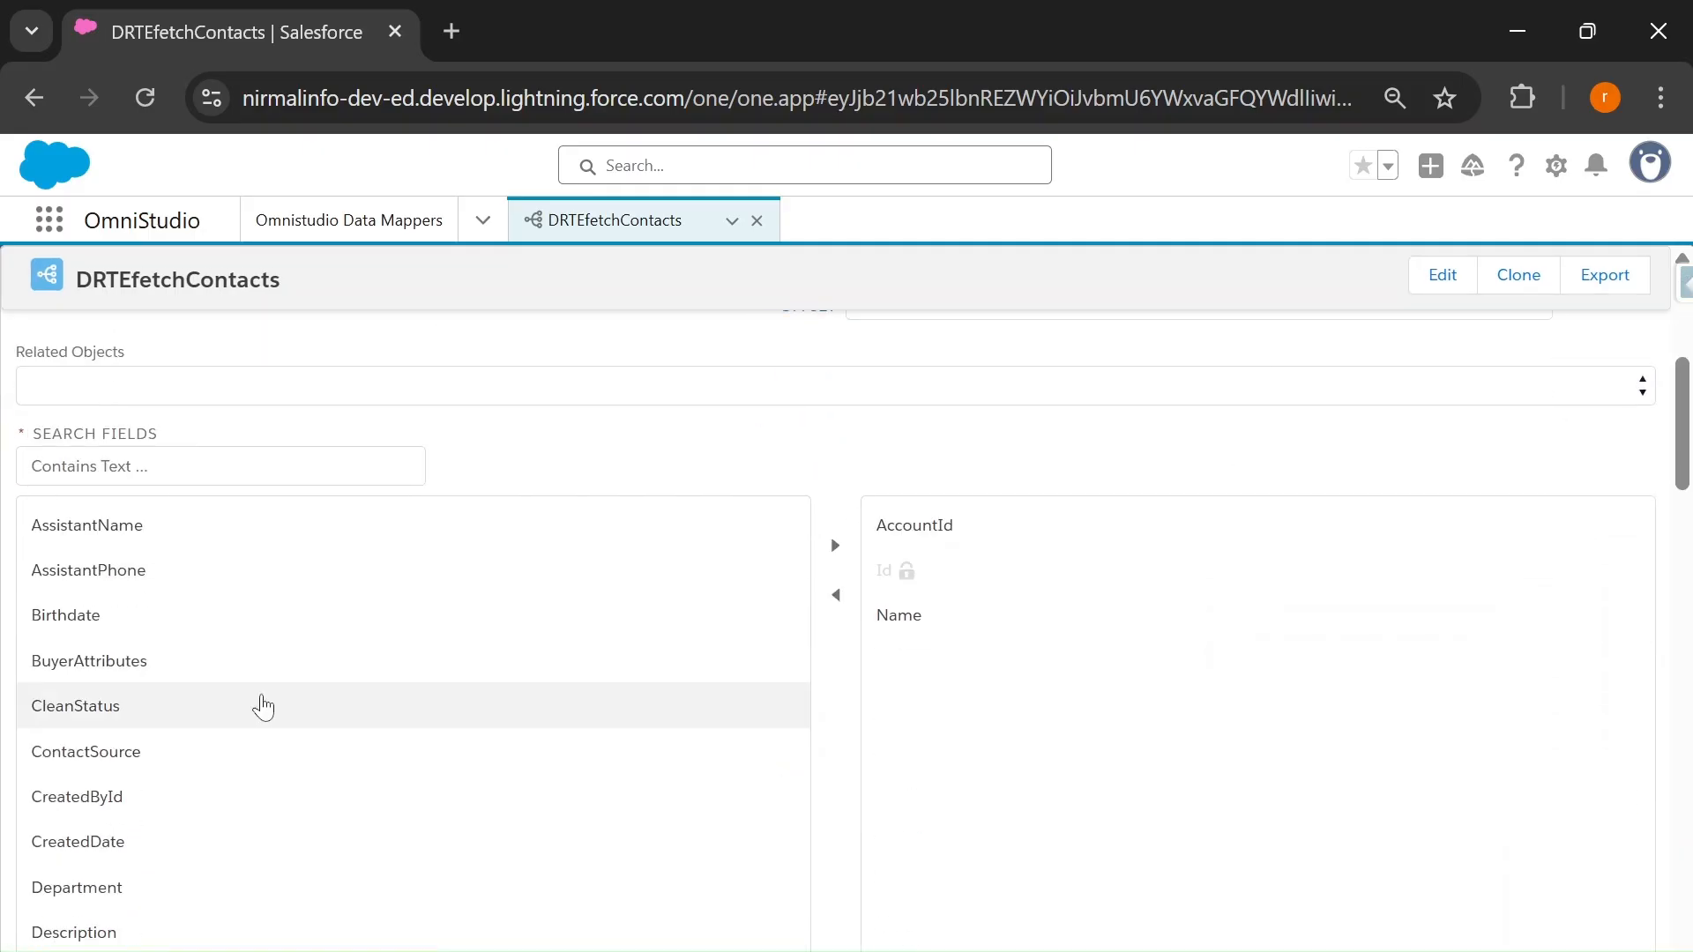
pyautogui.click(176, 466)
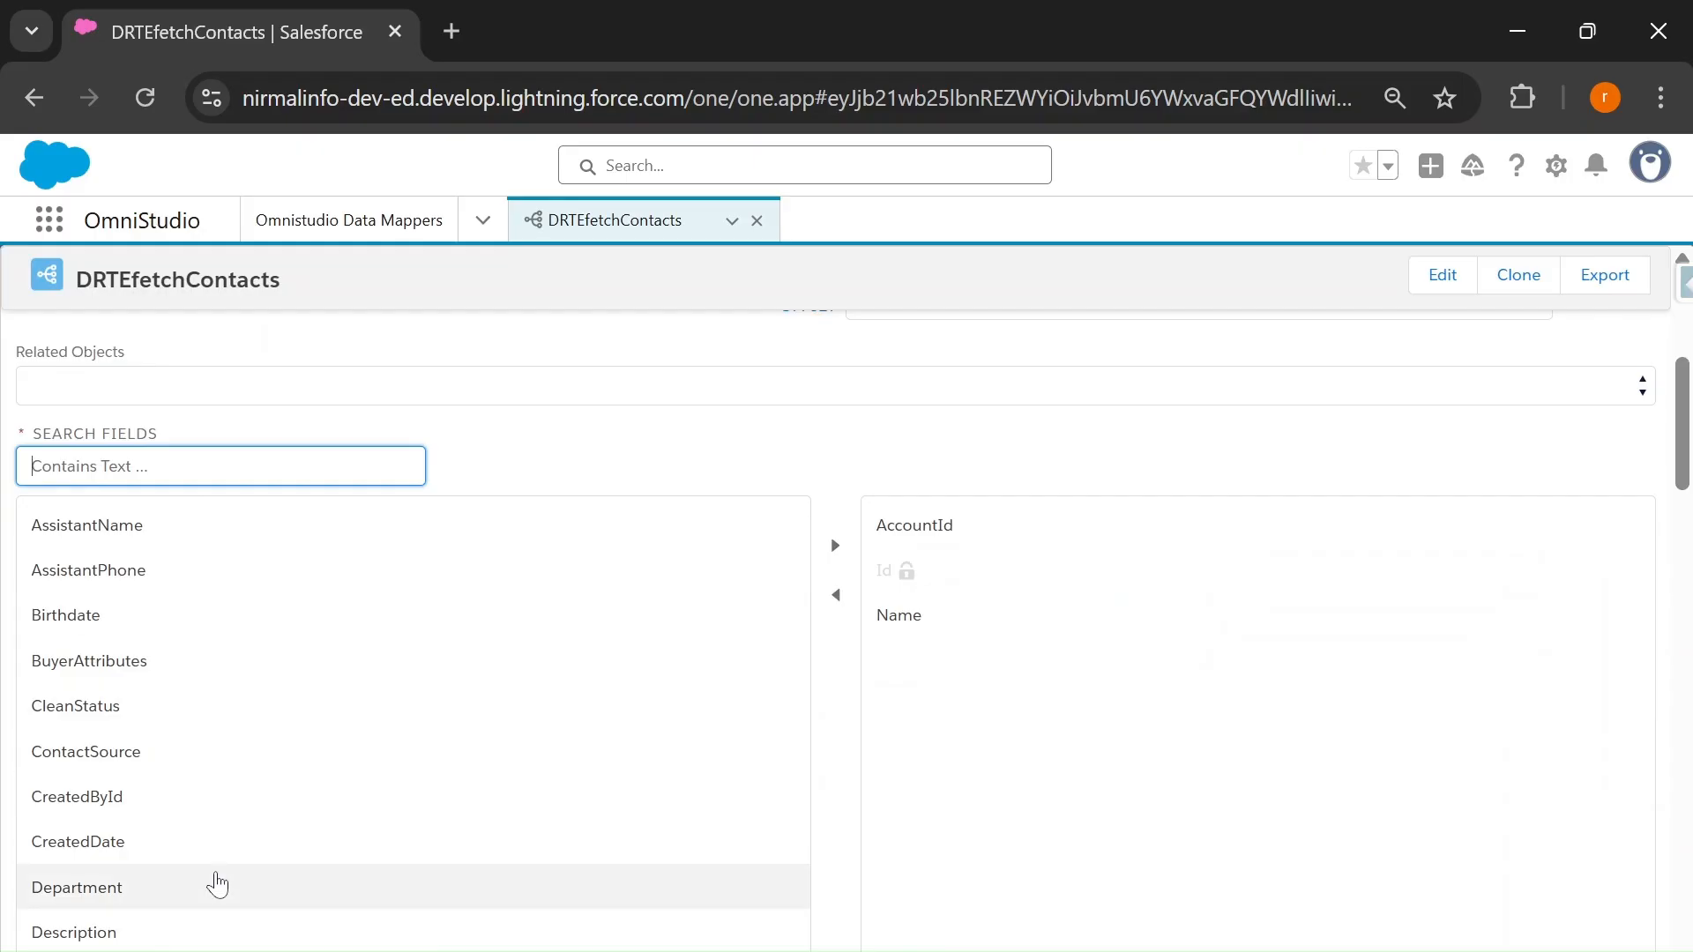
pyautogui.scroll(-3, 218, 884)
pyautogui.click(85, 714)
pyautogui.scroll(5, 711, 627)
pyautogui.click(831, 705)
pyautogui.scroll(4, 441, 414)
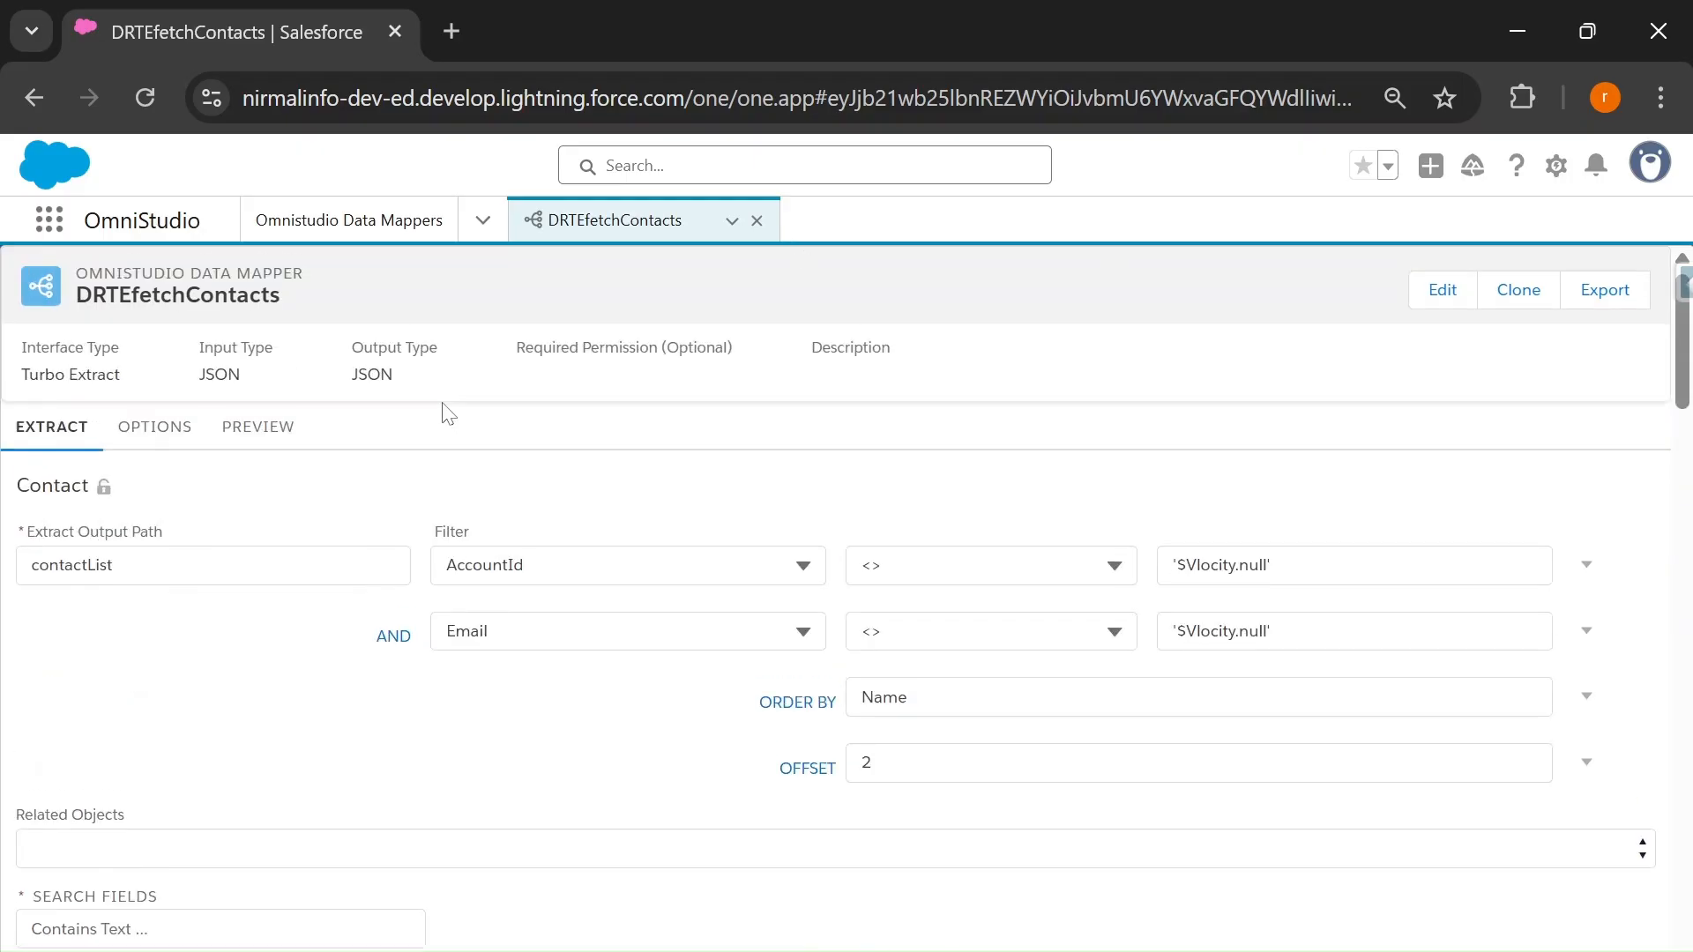
# - Execute the preview and check the Email values in the returned contacts
pyautogui.click(282, 428)
pyautogui.click(353, 942)
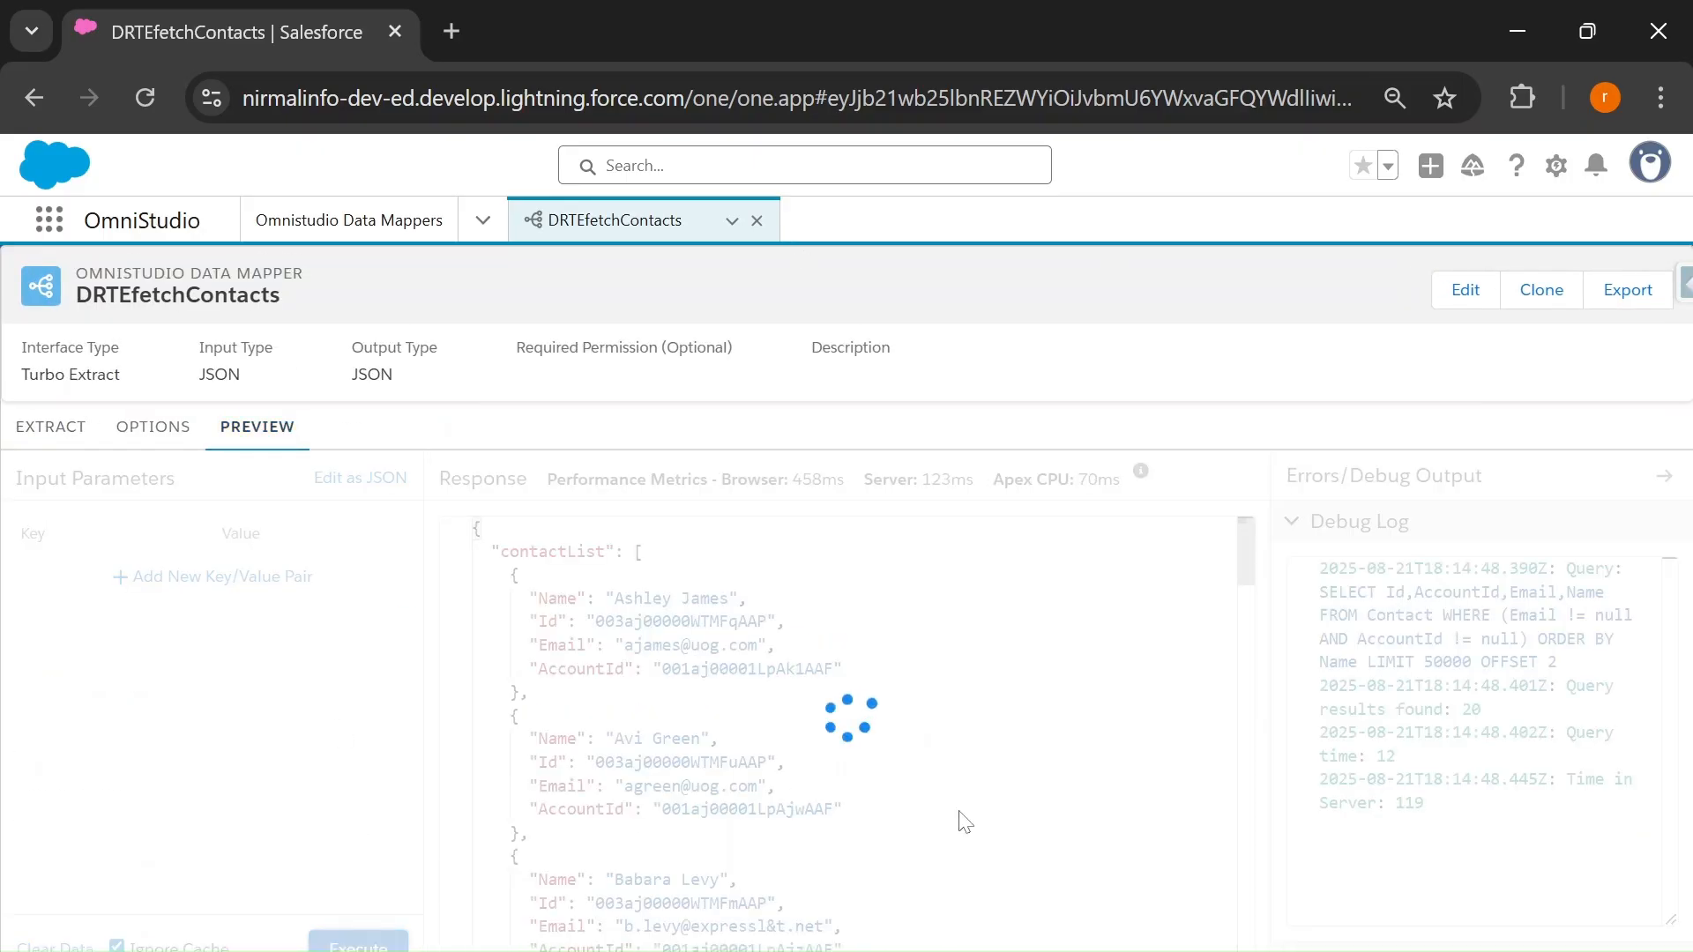
pyautogui.moveTo(511, 644); pyautogui.dragTo(774, 647)
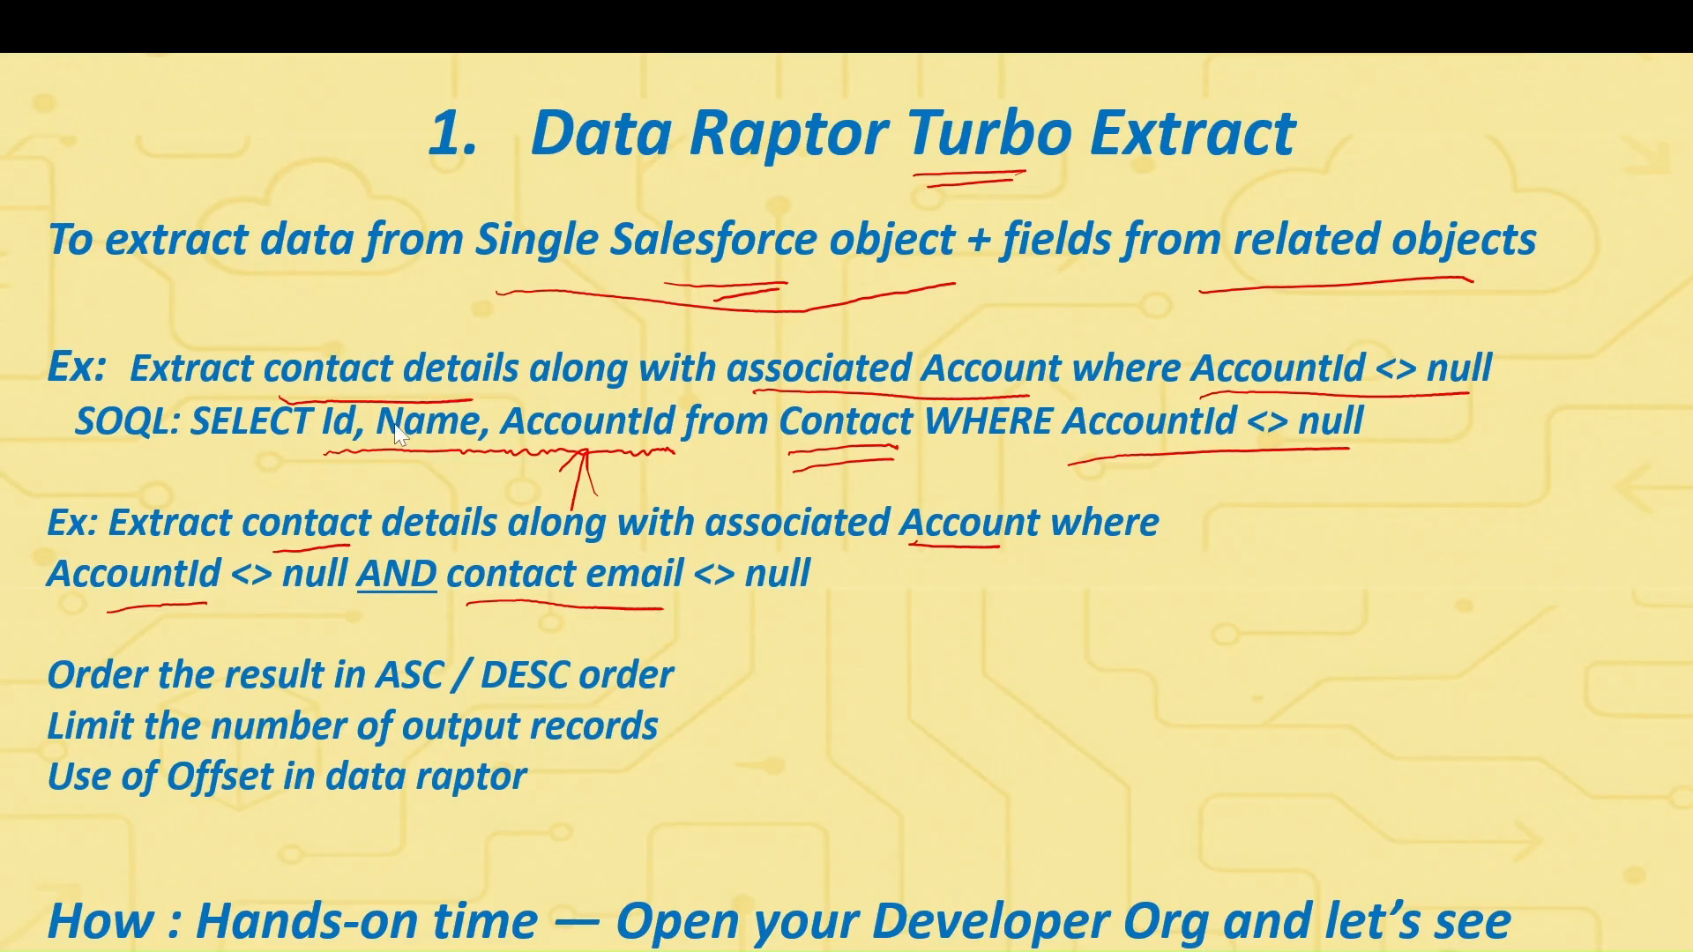
pyautogui.press('Right')
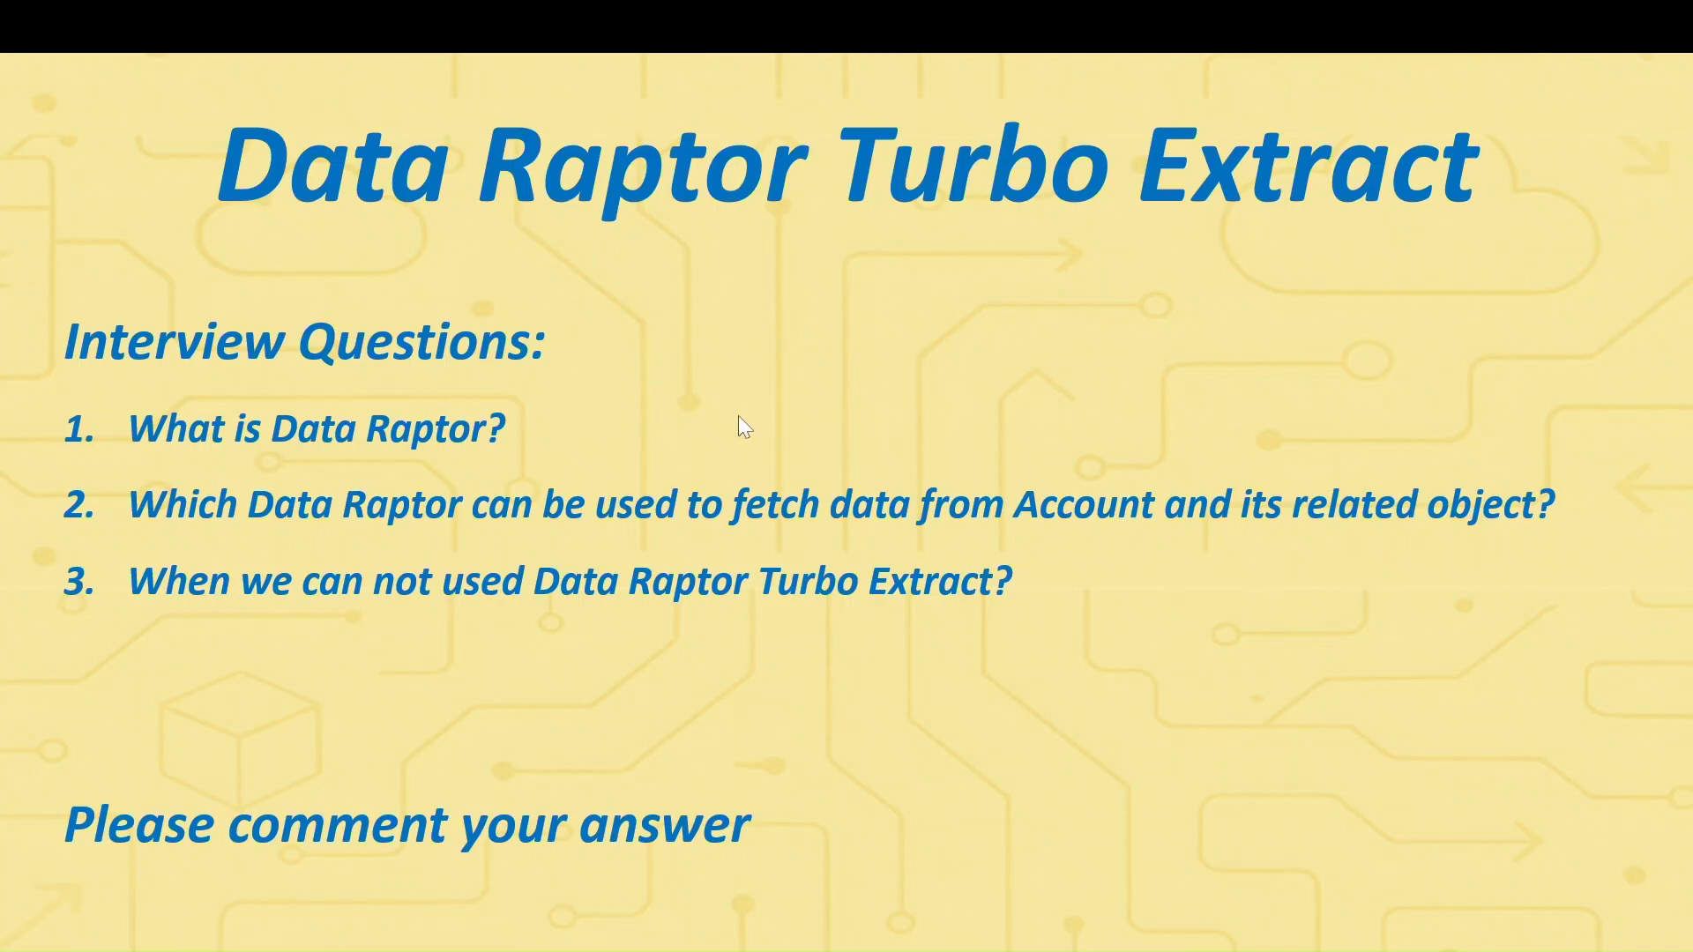
pyautogui.press('Right')
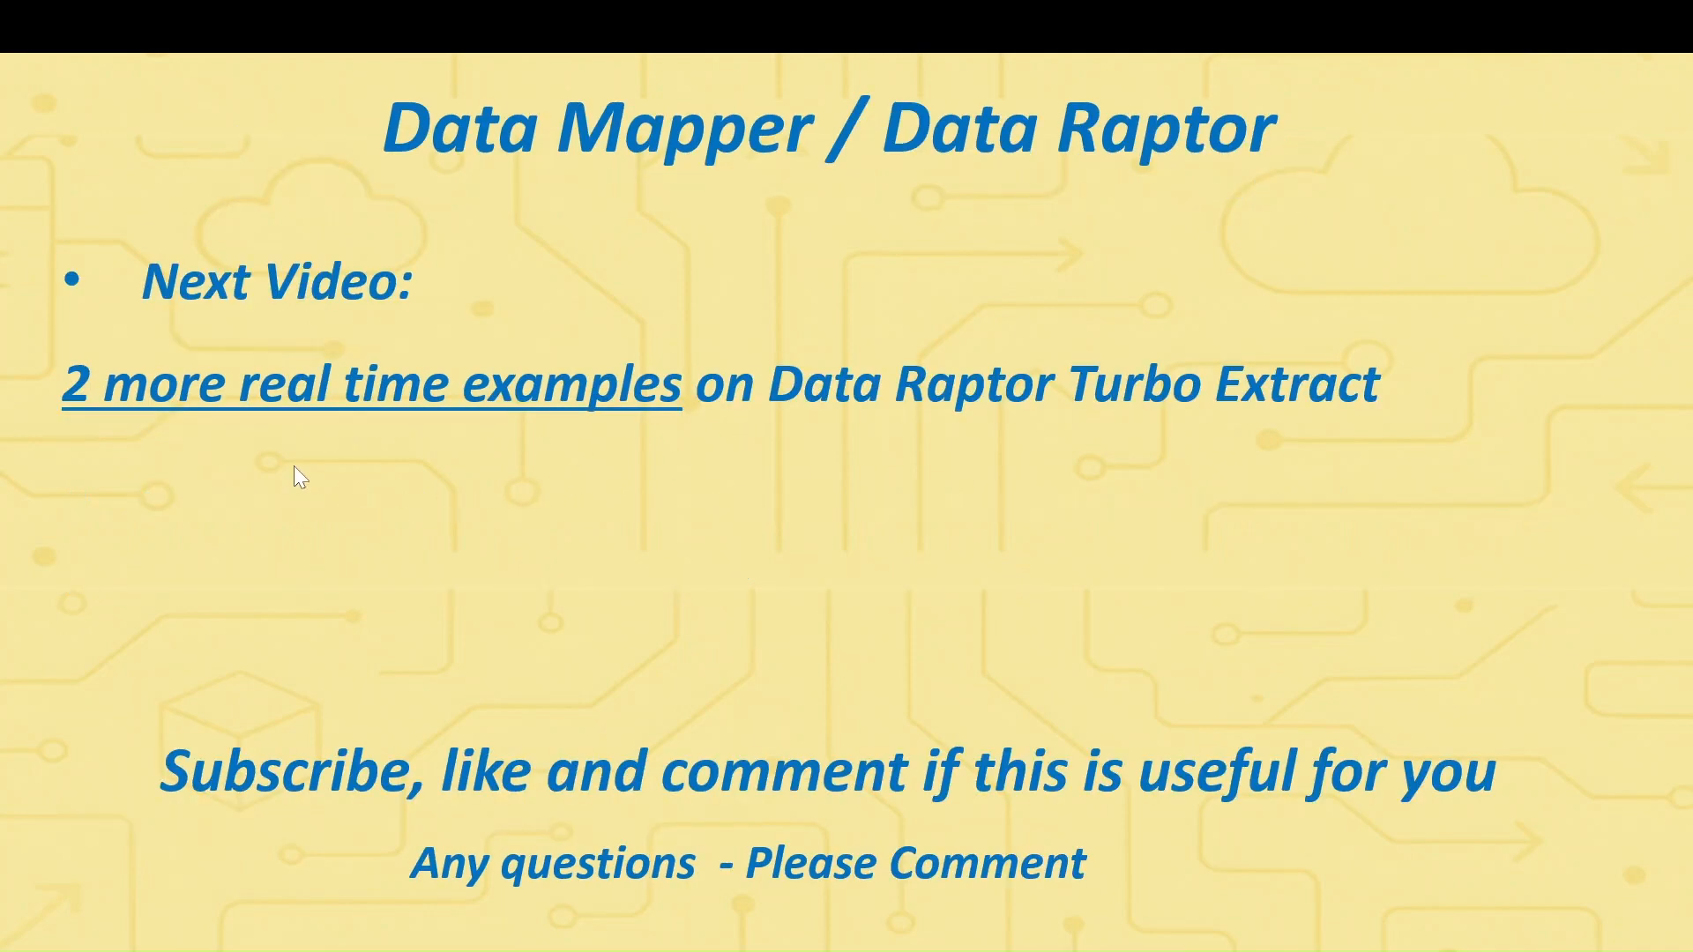